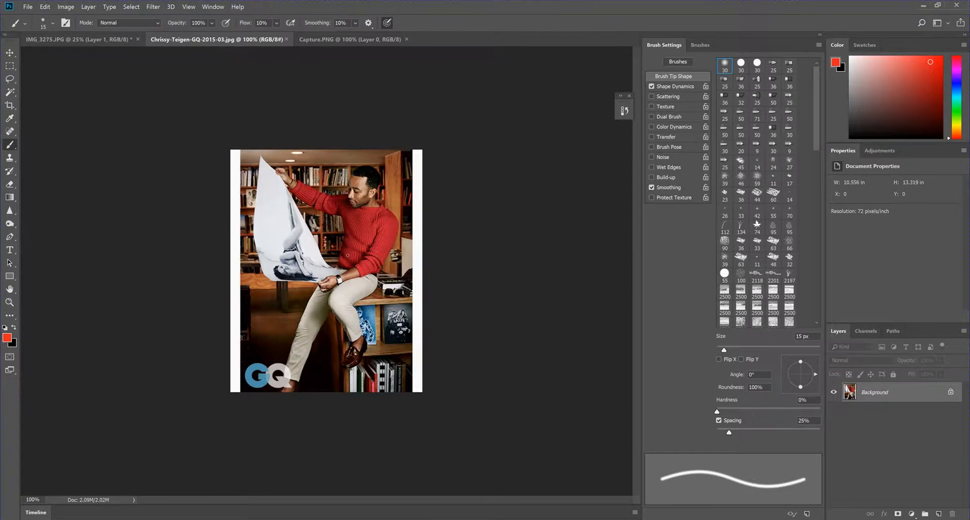
# - Examine the Capture.PNG and GQ magazine reference photos, and return to the IMG_3275.JPG portrait
pyautogui.click(341, 40)
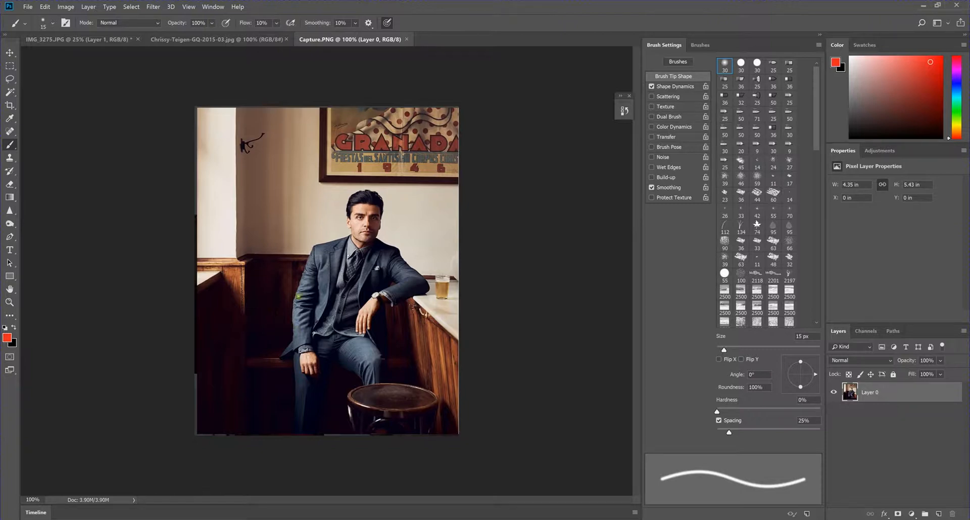
pyautogui.click(194, 39)
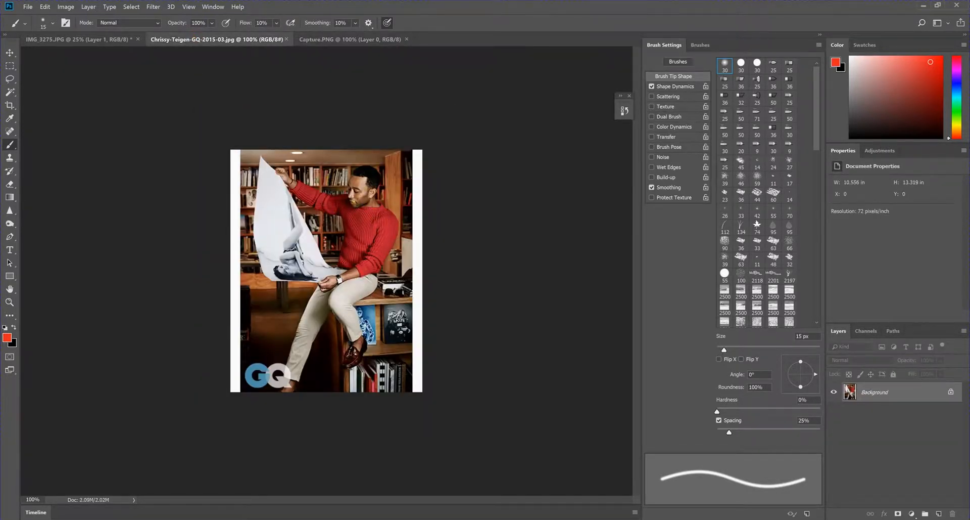
pyautogui.moveTo(354, 191); pyautogui.dragTo(362, 189)
pyautogui.hotkey('ctrl', 'z')
pyautogui.click(320, 79)
pyautogui.click(106, 39)
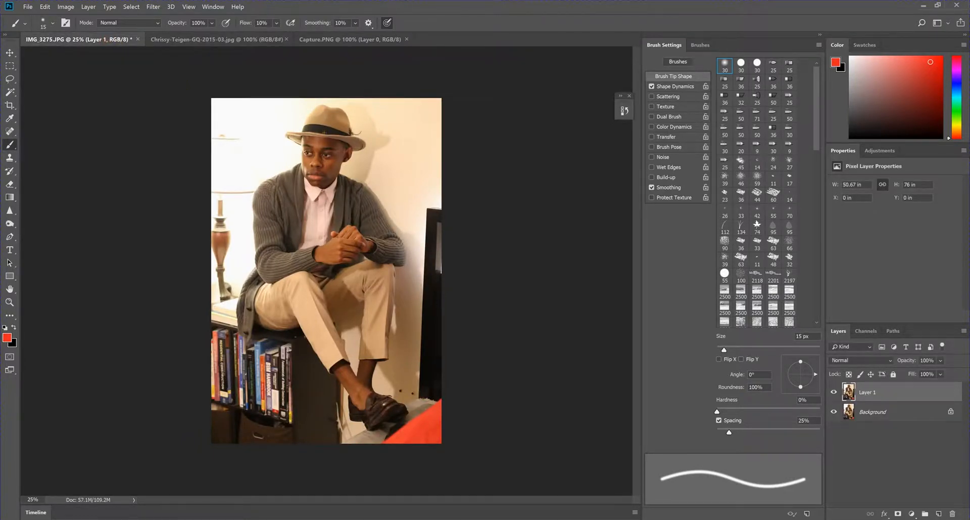
# - Convert Layer 1 of the portrait to a smart object
pyautogui.click(394, 209)
pyautogui.click(873, 393)
pyautogui.click(882, 413)
pyautogui.click(963, 330)
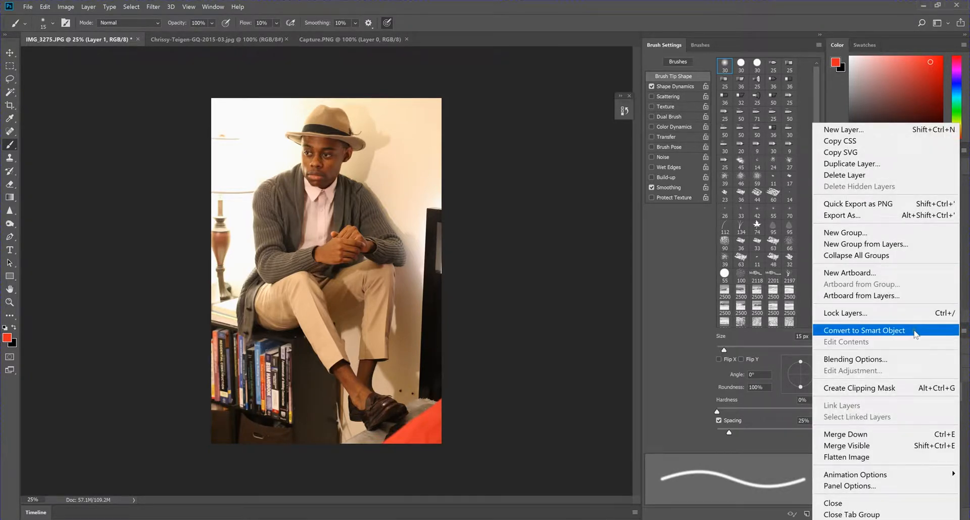
pyautogui.click(913, 329)
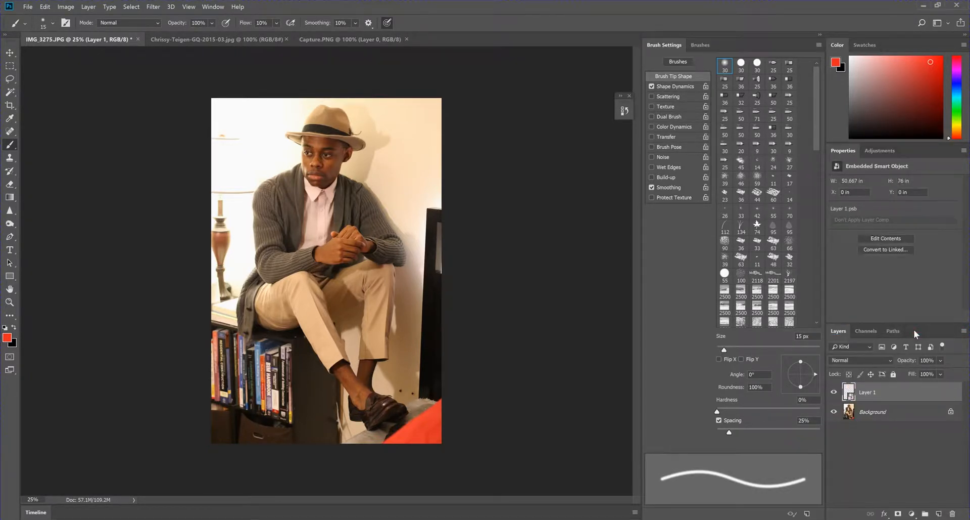
pyautogui.click(966, 332)
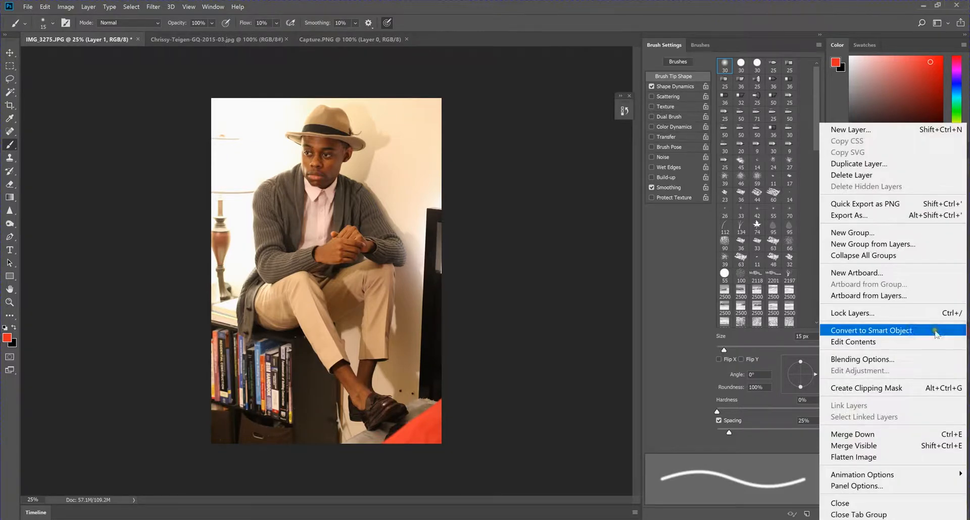
pyautogui.click(665, 351)
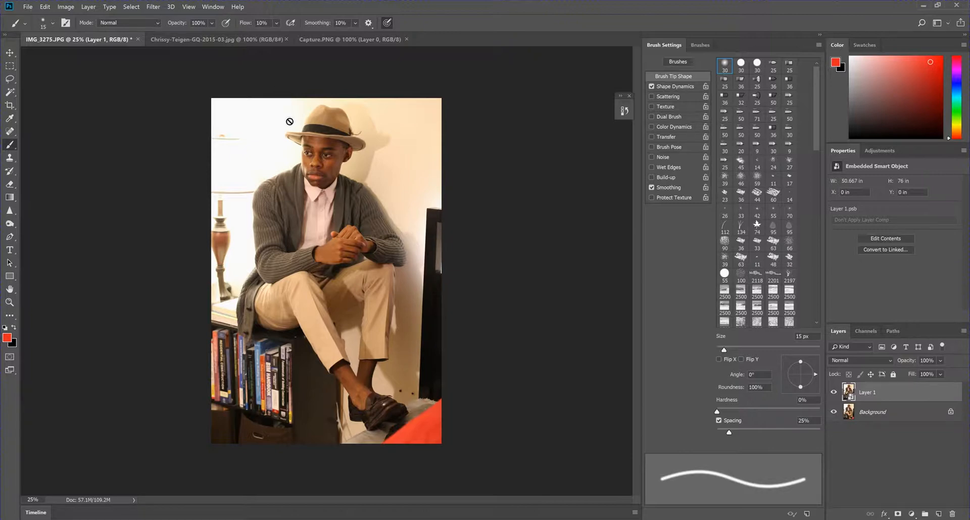
# - Open the Camera Raw filter on Layer 1 and cool the white balance by setting Temperature to -18
pyautogui.click(149, 8)
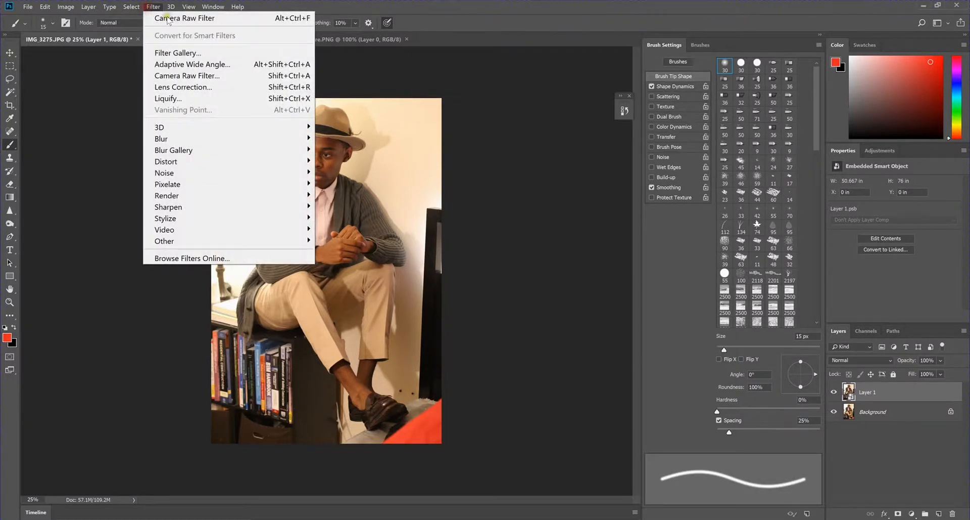
pyautogui.click(169, 76)
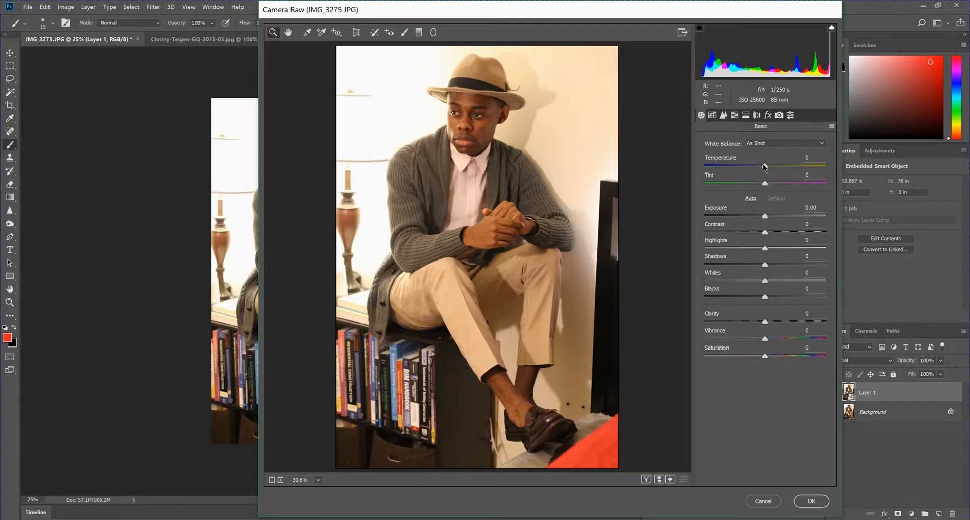
pyautogui.moveTo(765, 168); pyautogui.dragTo(755, 170)
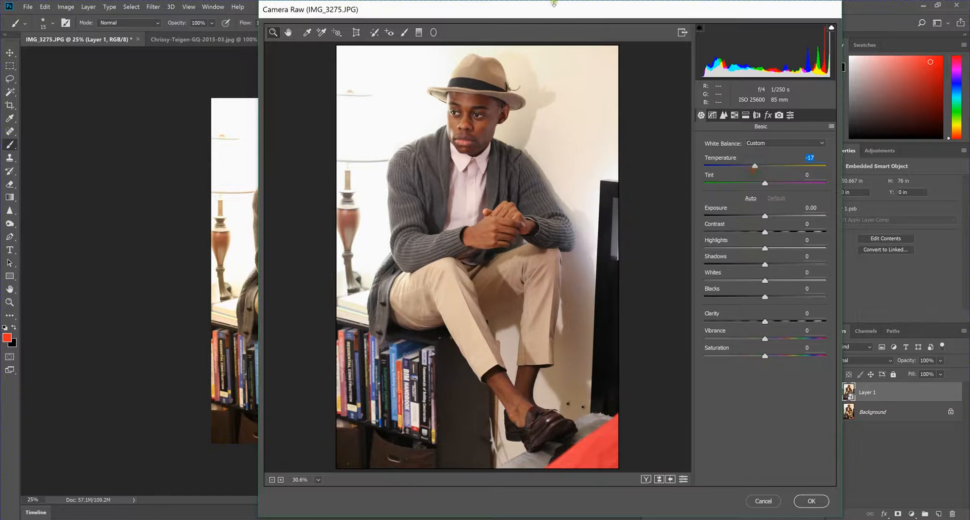
pyautogui.moveTo(562, 11); pyautogui.dragTo(657, 20)
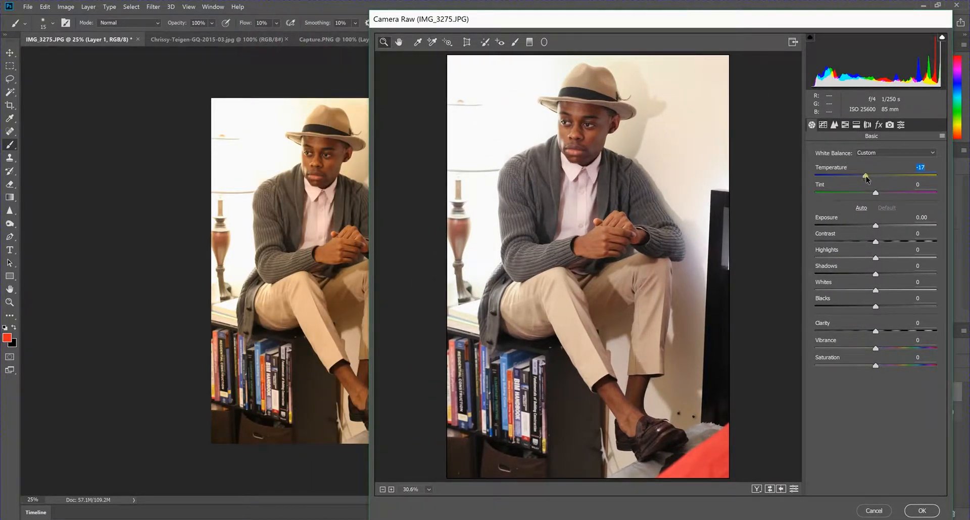
pyautogui.moveTo(866, 175); pyautogui.dragTo(860, 178)
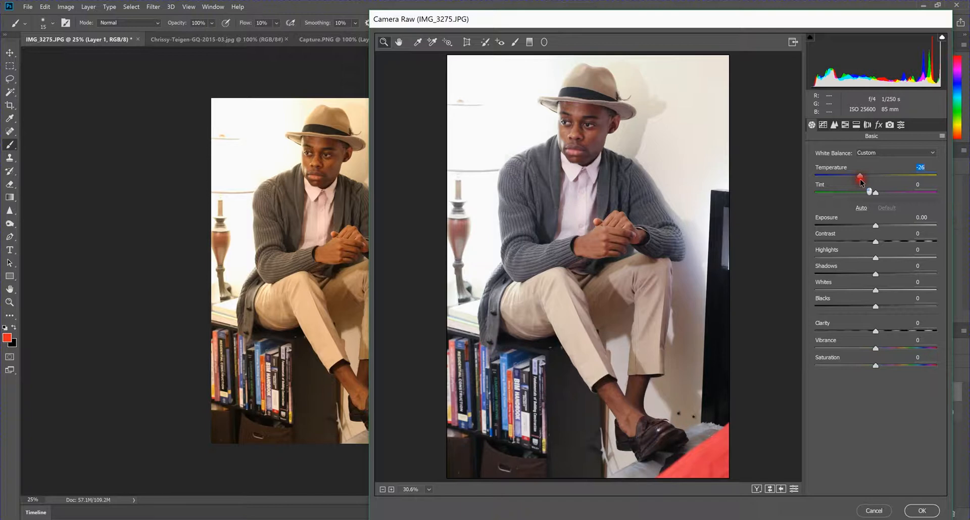
pyautogui.moveTo(862, 181)
pyautogui.mouseDown()
pyautogui.moveTo(912, 180)
pyautogui.moveTo(863, 183)
pyautogui.mouseUp()
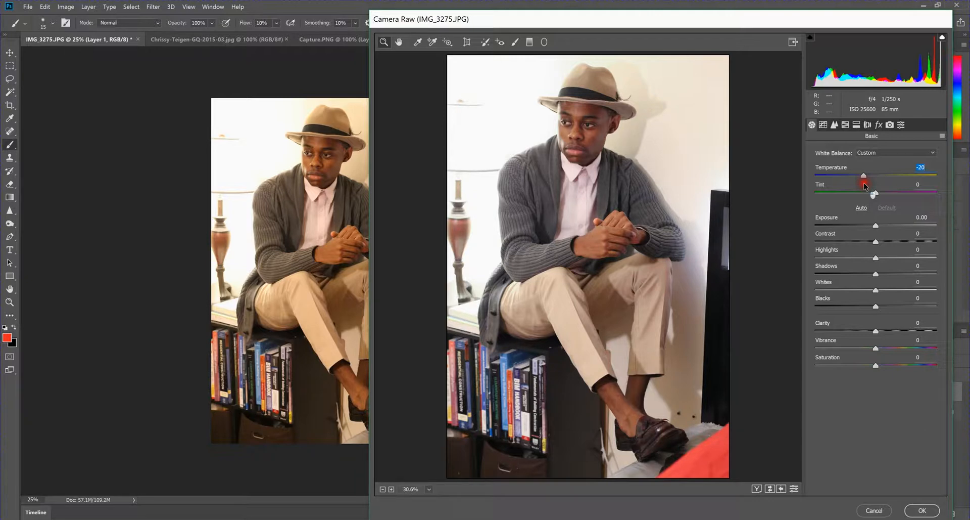
pyautogui.moveTo(863, 183); pyautogui.dragTo(880, 185)
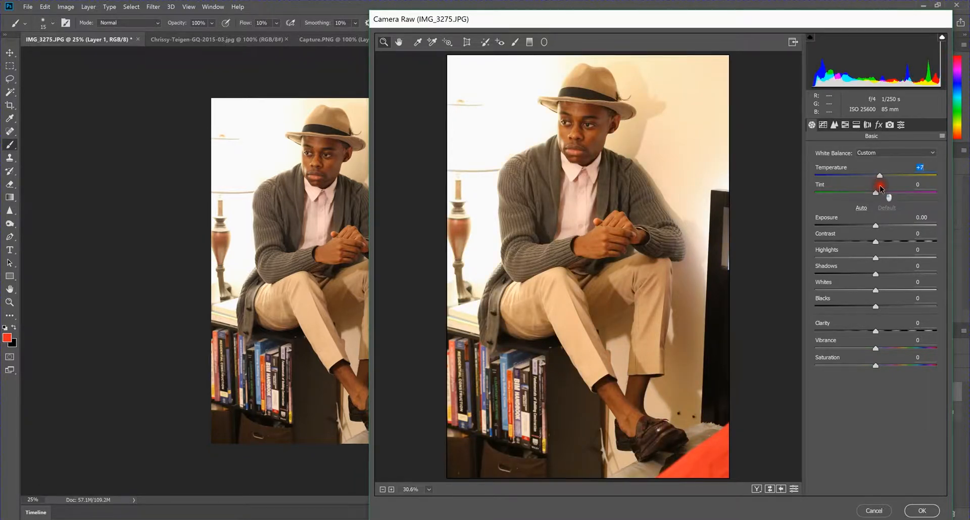
pyautogui.moveTo(879, 186); pyautogui.dragTo(869, 191)
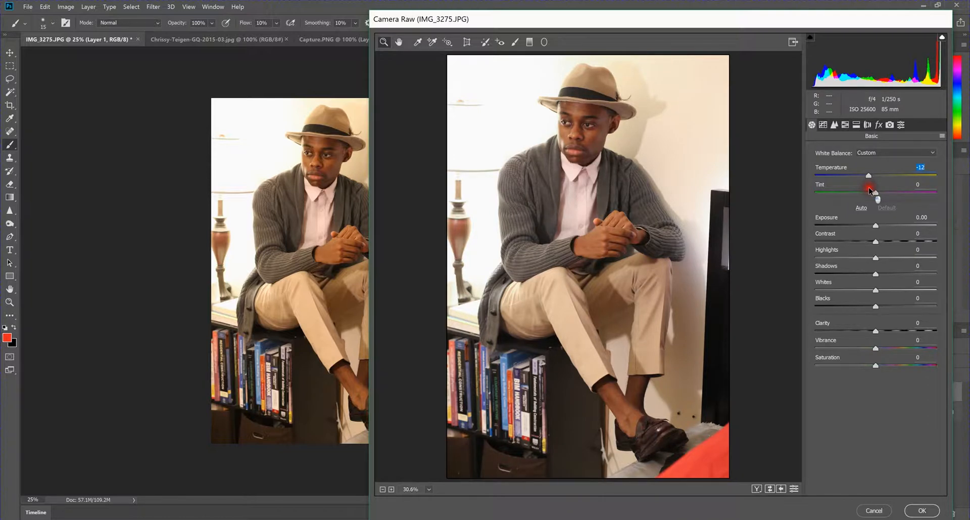
pyautogui.moveTo(869, 187); pyautogui.dragTo(866, 188)
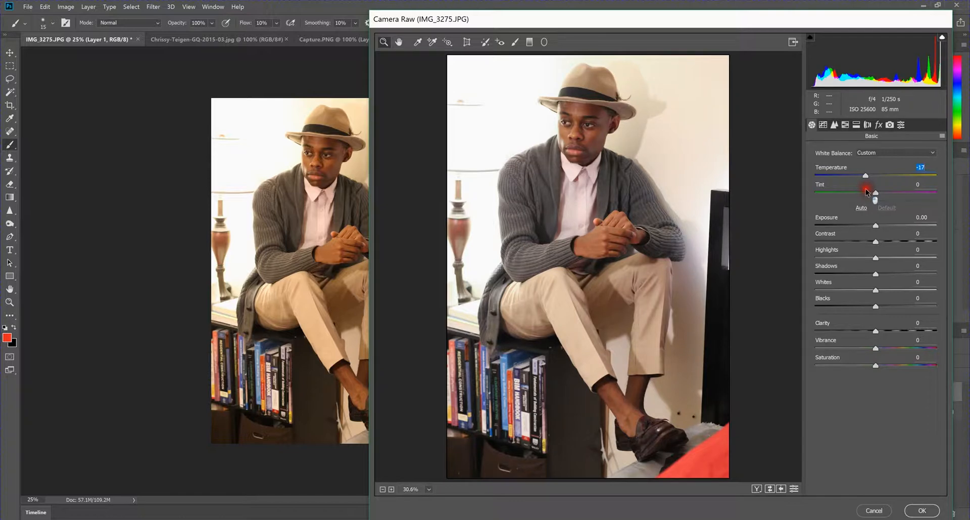
pyautogui.moveTo(865, 189); pyautogui.dragTo(864, 191)
pyautogui.moveTo(865, 188); pyautogui.dragTo(866, 191)
# - Set Exposure to -0.10 and Highlights to +25, with Contrast reset to 0
pyautogui.moveTo(876, 227); pyautogui.dragTo(876, 231)
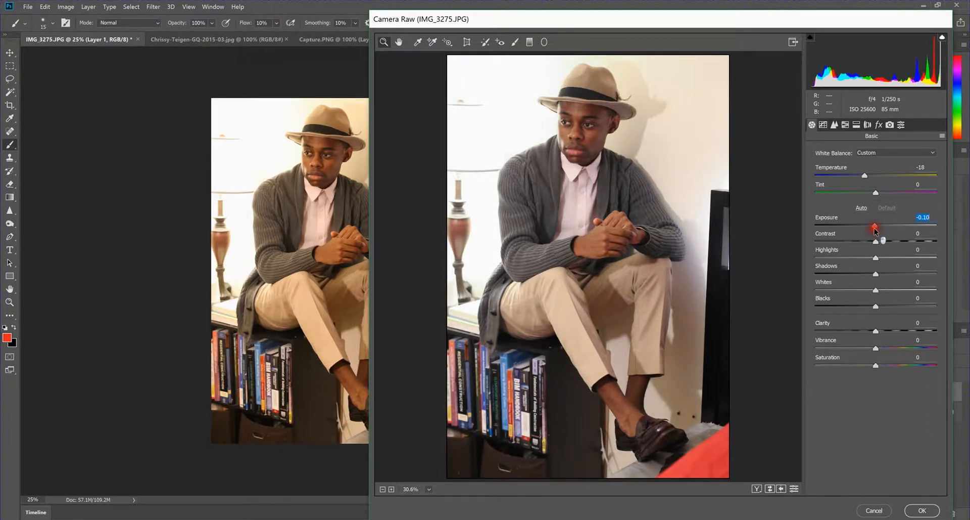
pyautogui.moveTo(875, 229)
pyautogui.mouseDown()
pyautogui.moveTo(890, 244)
pyautogui.moveTo(868, 246)
pyautogui.moveTo(884, 240)
pyautogui.mouseUp()
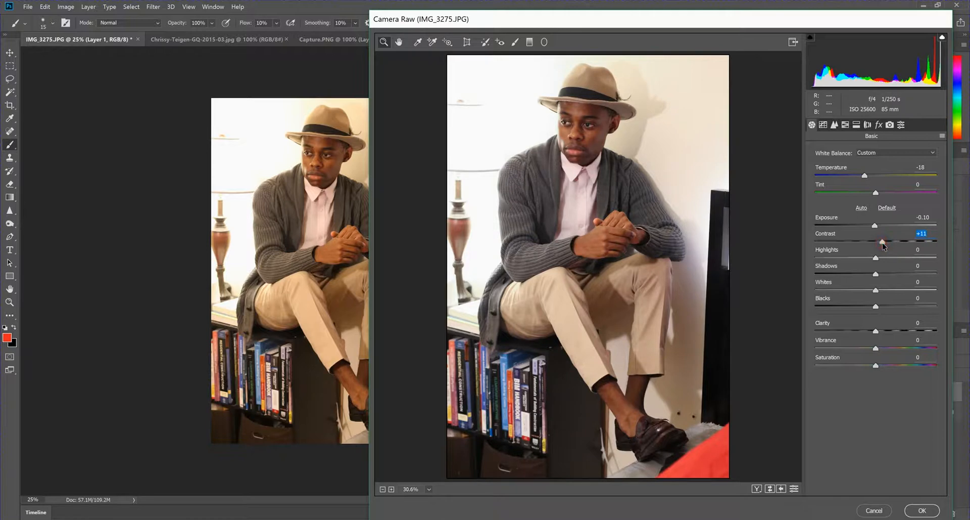
pyautogui.doubleClick(882, 242)
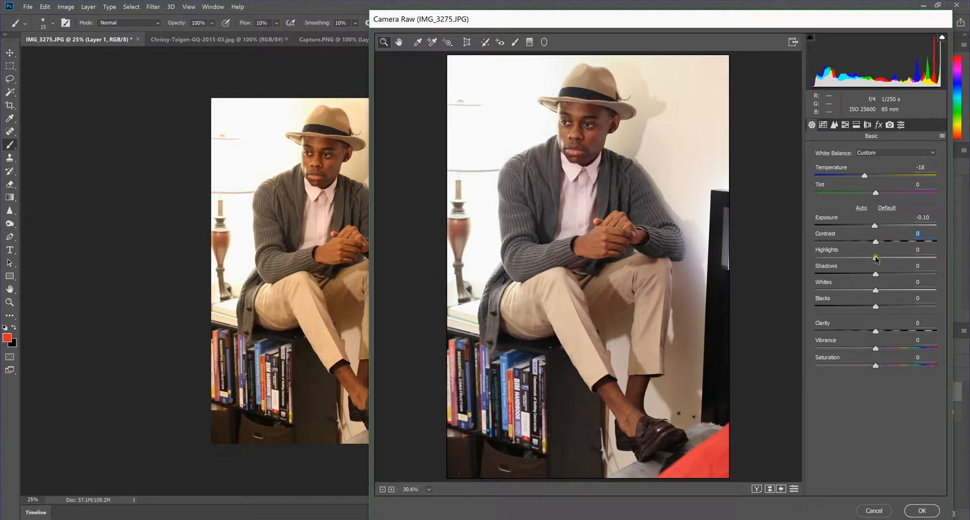
pyautogui.moveTo(877, 260); pyautogui.dragTo(904, 267)
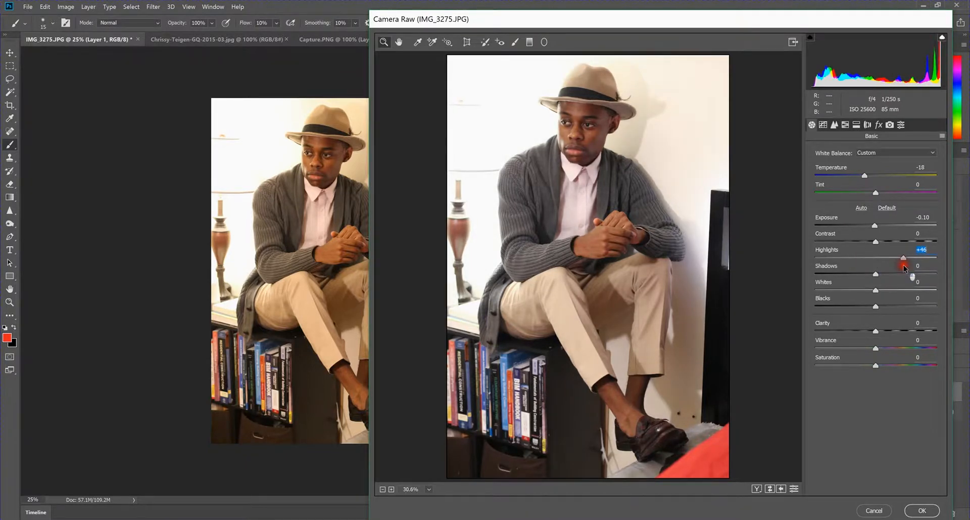
pyautogui.moveTo(902, 265); pyautogui.dragTo(919, 249)
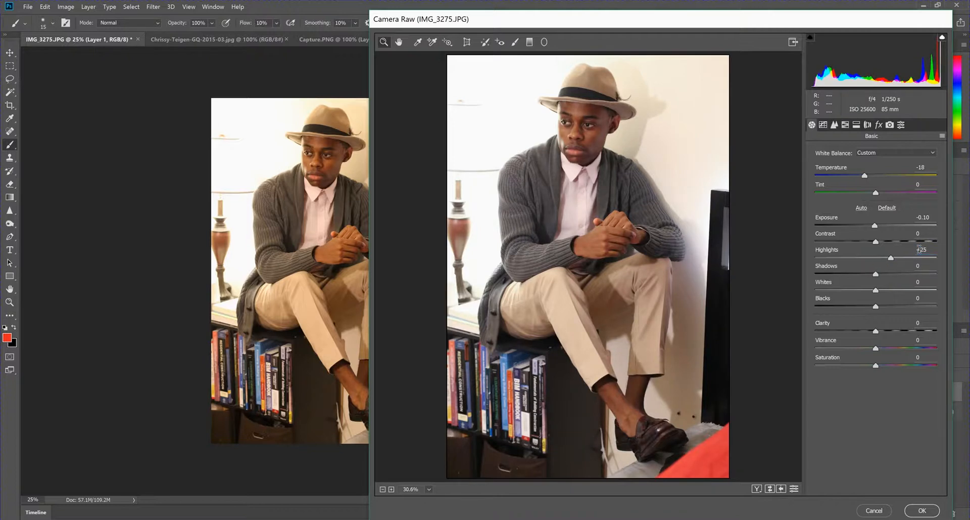
# - Set Shadows to -10, Whites to +30 and Blacks to +20
pyautogui.moveTo(876, 273)
pyautogui.mouseDown()
pyautogui.moveTo(893, 276)
pyautogui.moveTo(870, 276)
pyautogui.mouseUp()
pyautogui.moveTo(876, 291)
pyautogui.mouseDown()
pyautogui.moveTo(849, 288)
pyautogui.moveTo(940, 292)
pyautogui.moveTo(894, 292)
pyautogui.mouseUp()
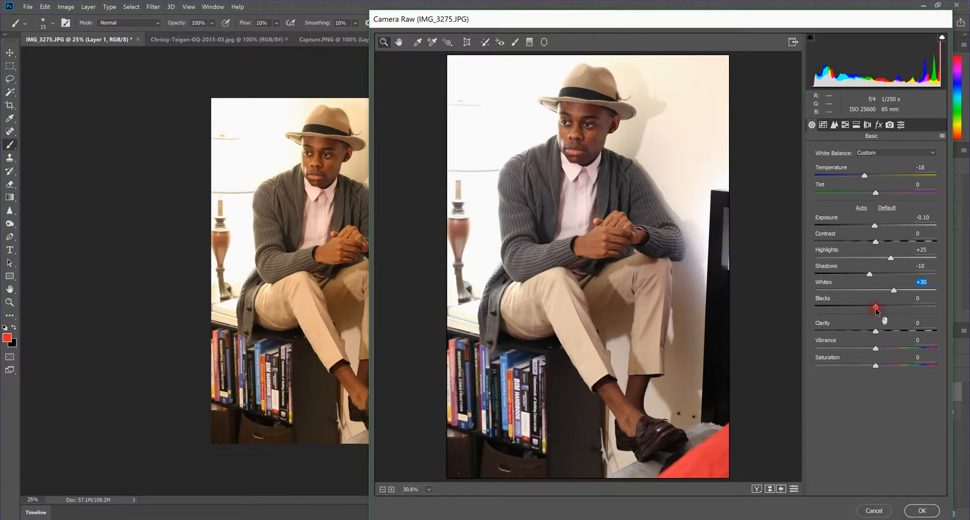
pyautogui.moveTo(875, 308); pyautogui.dragTo(869, 314)
pyautogui.moveTo(869, 313); pyautogui.dragTo(887, 312)
# - Try a Clarity of +19, reset it to 0, and apply the Camera Raw filter
pyautogui.moveTo(875, 332); pyautogui.dragTo(887, 334)
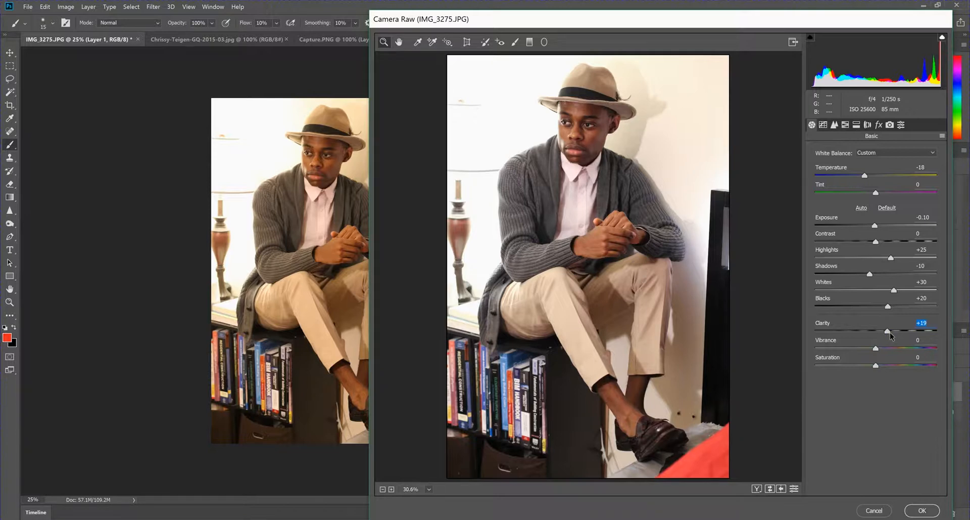
pyautogui.doubleClick(888, 333)
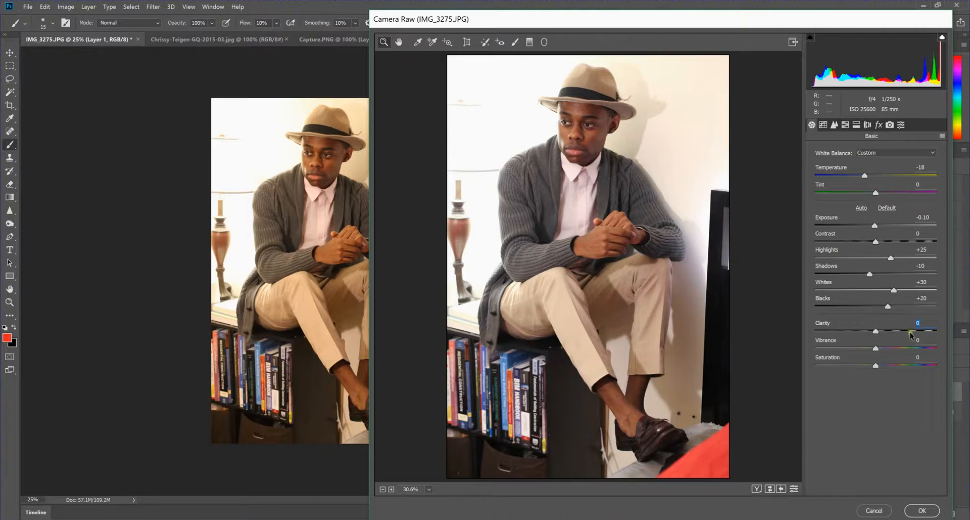
pyautogui.click(923, 510)
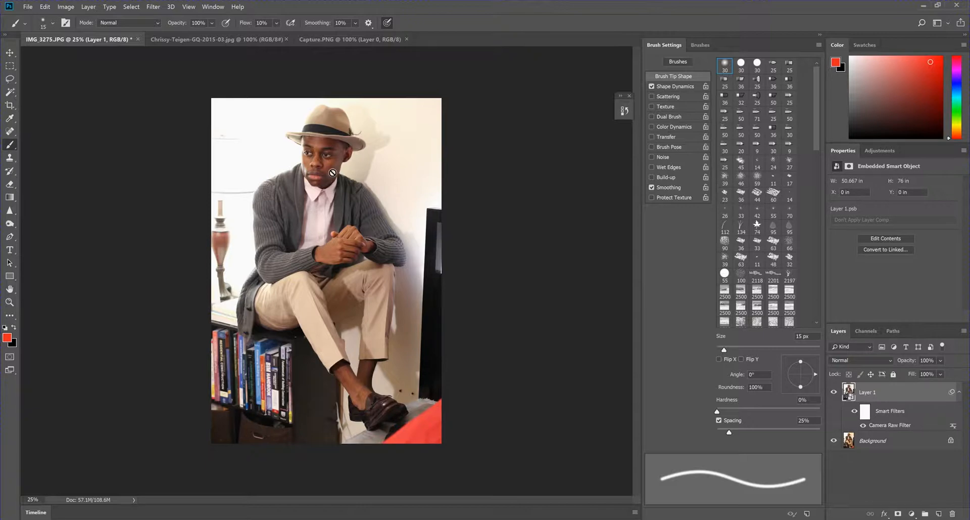
# - Compare the color-corrected portrait with the GQ magazine reference photo
pyautogui.hotkey('ctrl', '+')
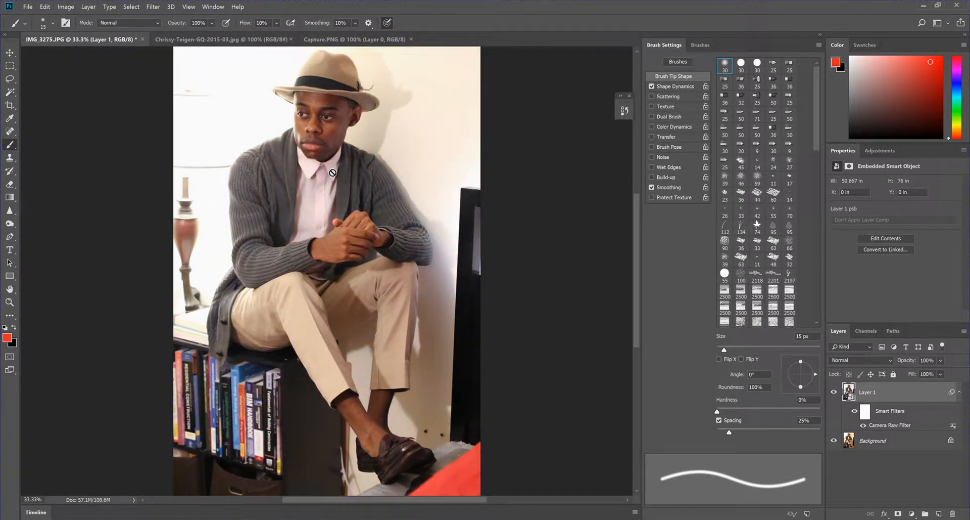
pyautogui.moveTo(336, 117)
pyautogui.mouseDown()
pyautogui.moveTo(346, 158)
pyautogui.moveTo(341, 117)
pyautogui.mouseUp()
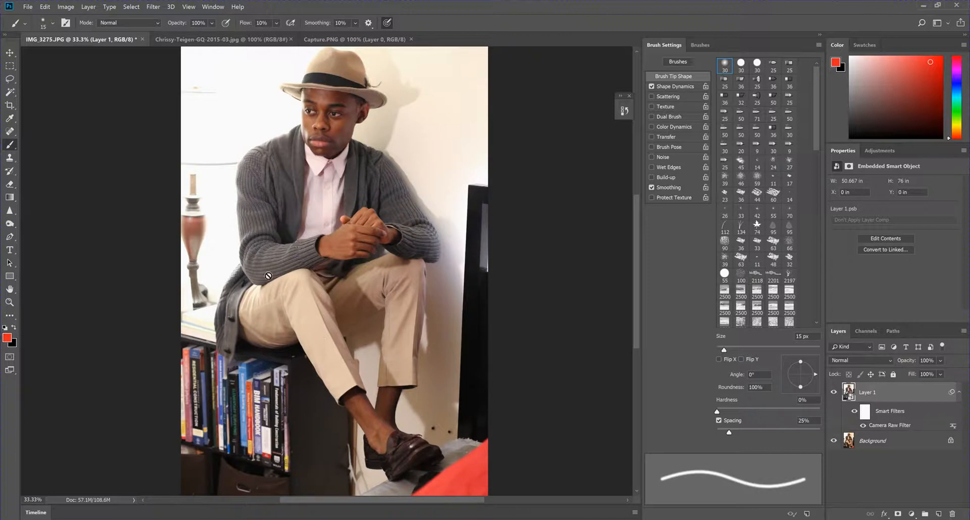
pyautogui.click(246, 41)
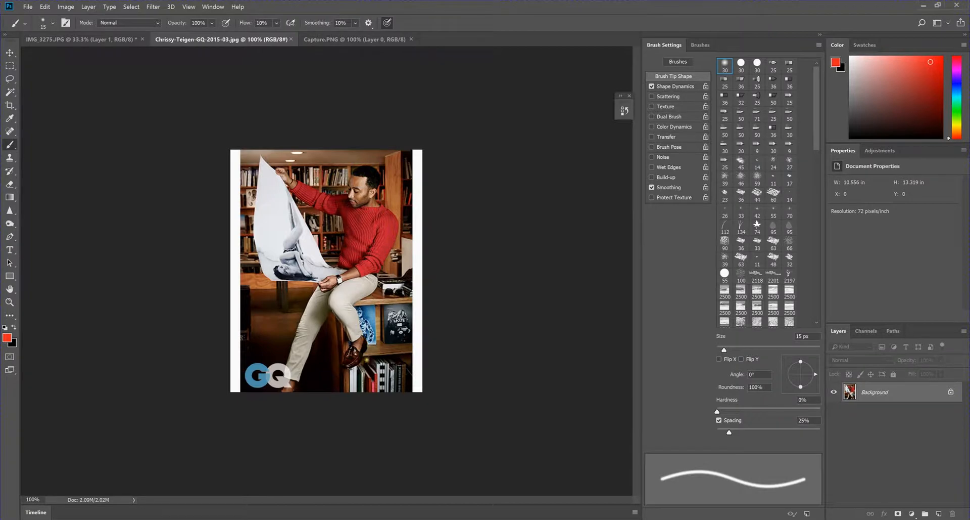
pyautogui.click(105, 41)
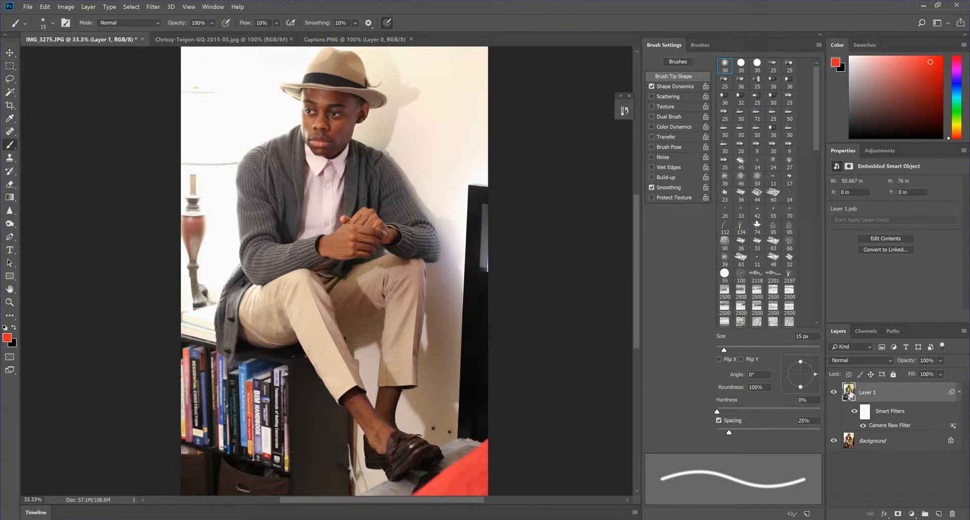
# - Open the contents of the Layer 1 smart object as a separate document to work on the face
pyautogui.moveTo(849, 388); pyautogui.dragTo(850, 389)
pyautogui.doubleClick(849, 389)
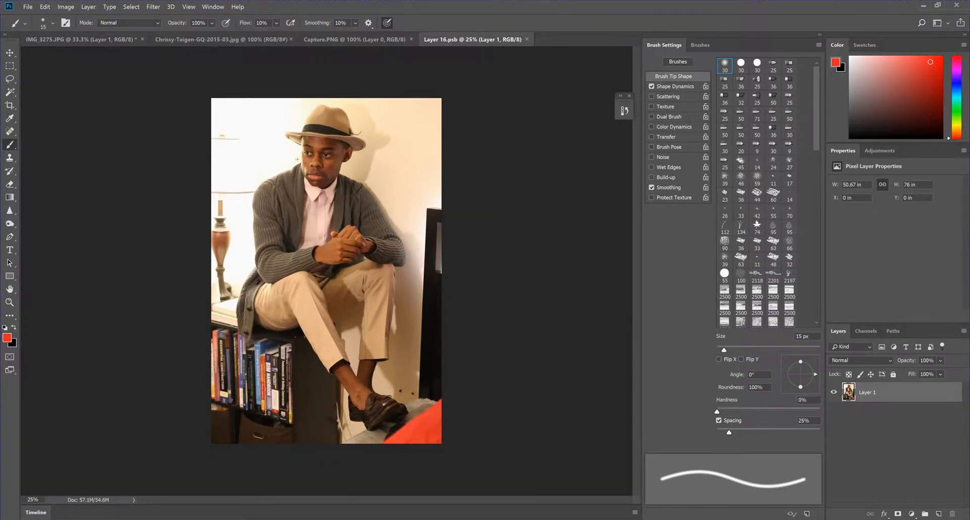
pyautogui.hotkey('ctrl', '+')
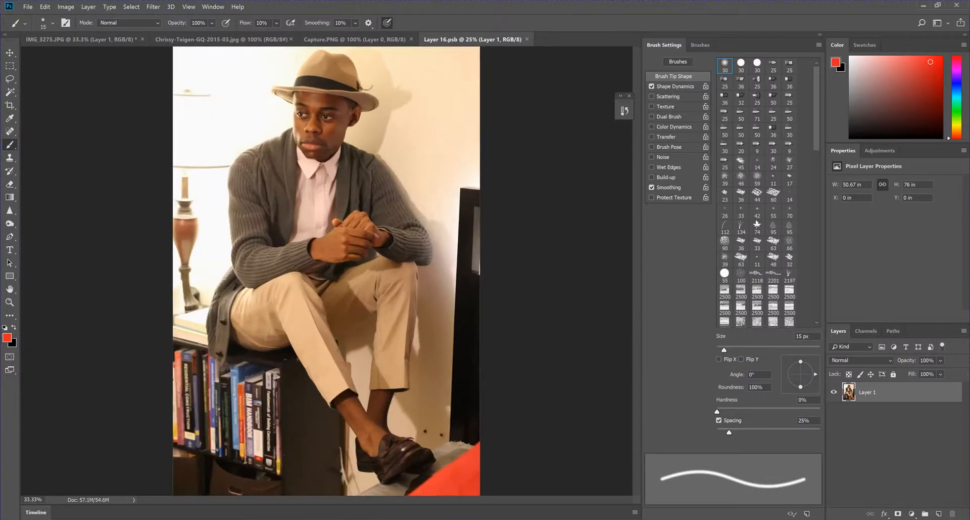
pyautogui.scroll(2, 393, 115)
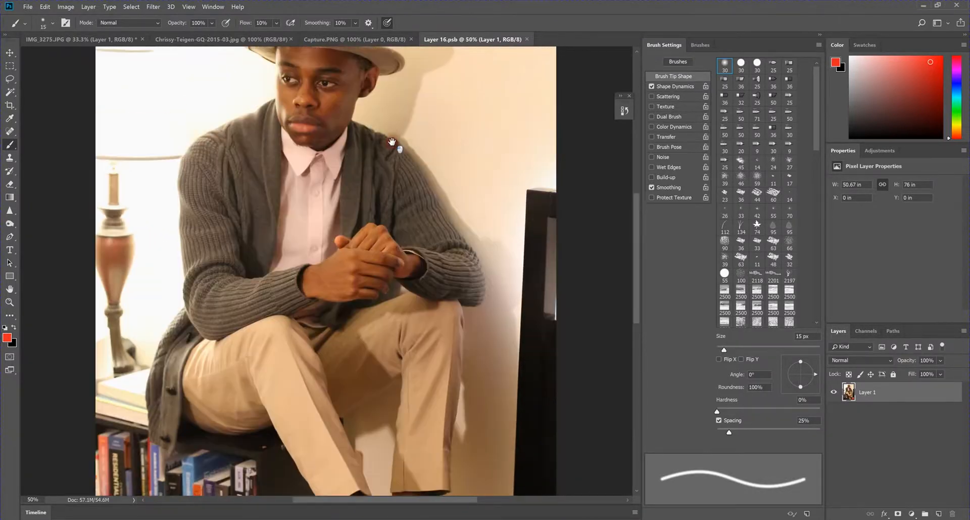
pyautogui.scroll(1, 377, 129)
pyautogui.hotkey('ctrl', '+')
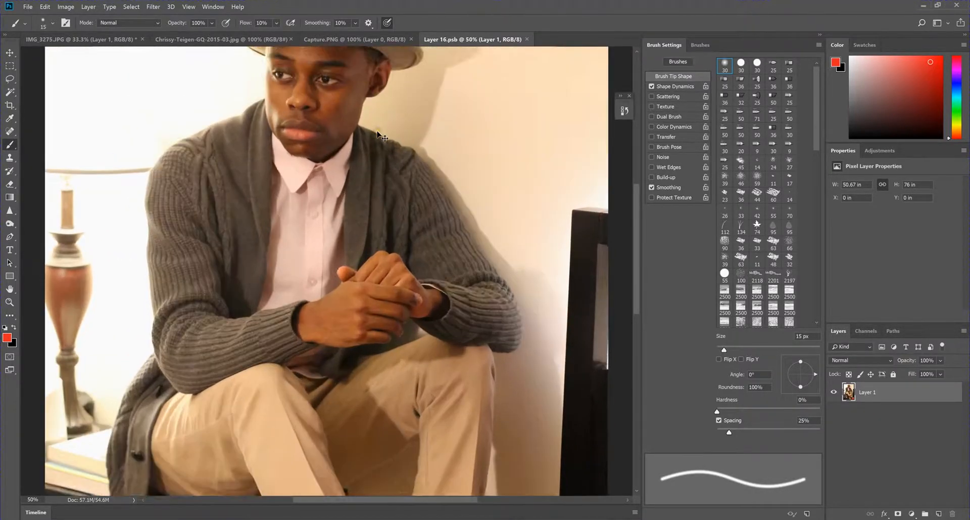
pyautogui.scroll(3, 350, 142)
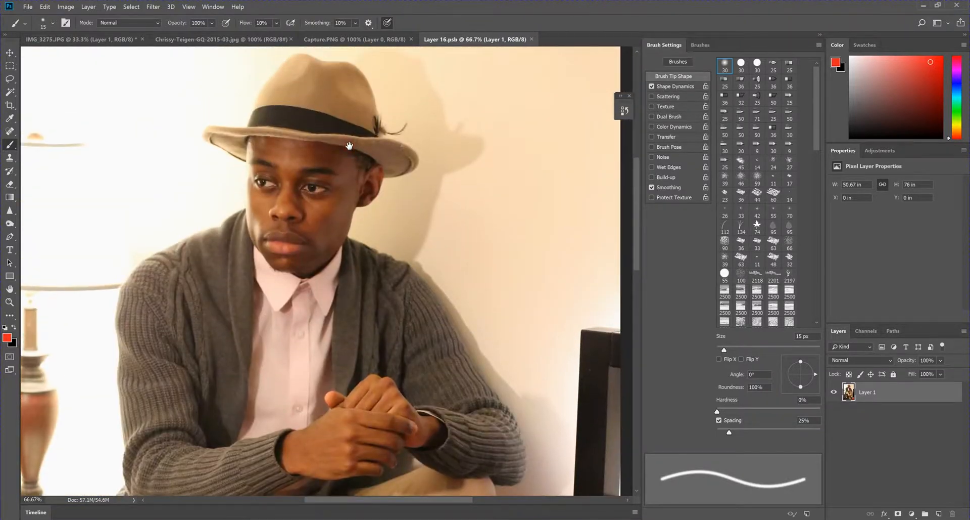
pyautogui.hotkey('ctrl', '+')
pyautogui.scroll(1, 307, 175)
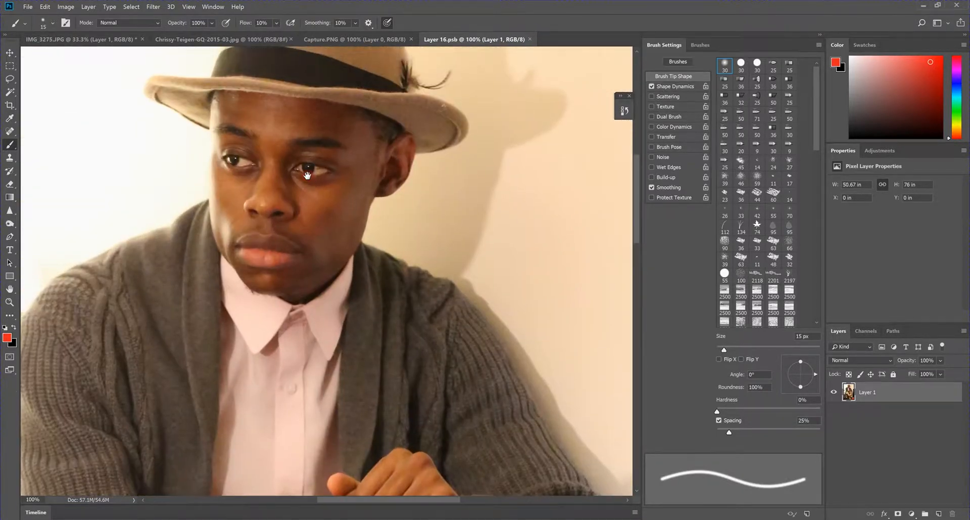
# - Choose the Mixer Brush for the face and sample an orange-brown skin tone from the cheek beside the nose
pyautogui.hotkey('ctrl', '+')
pyautogui.rightClick(10, 145)
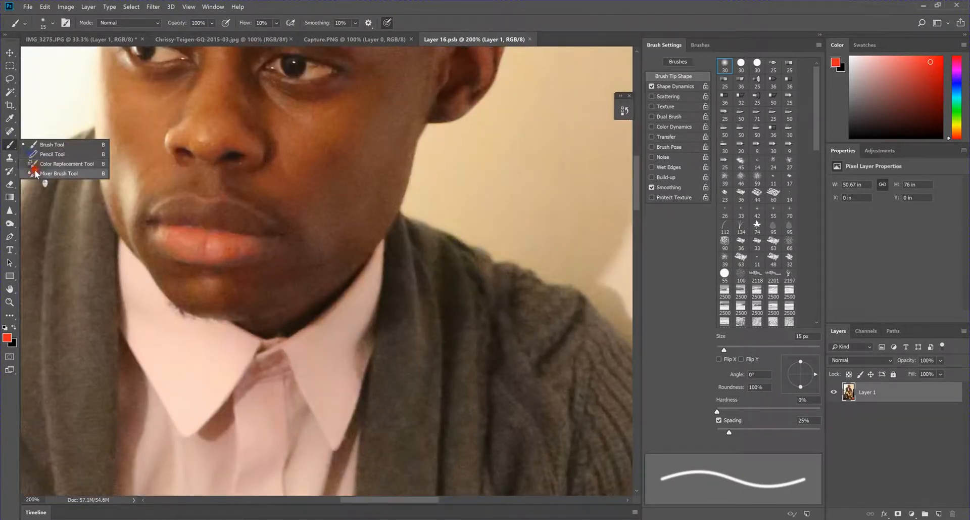
pyautogui.click(46, 172)
pyautogui.press('h')
pyautogui.moveTo(240, 176); pyautogui.dragTo(281, 237)
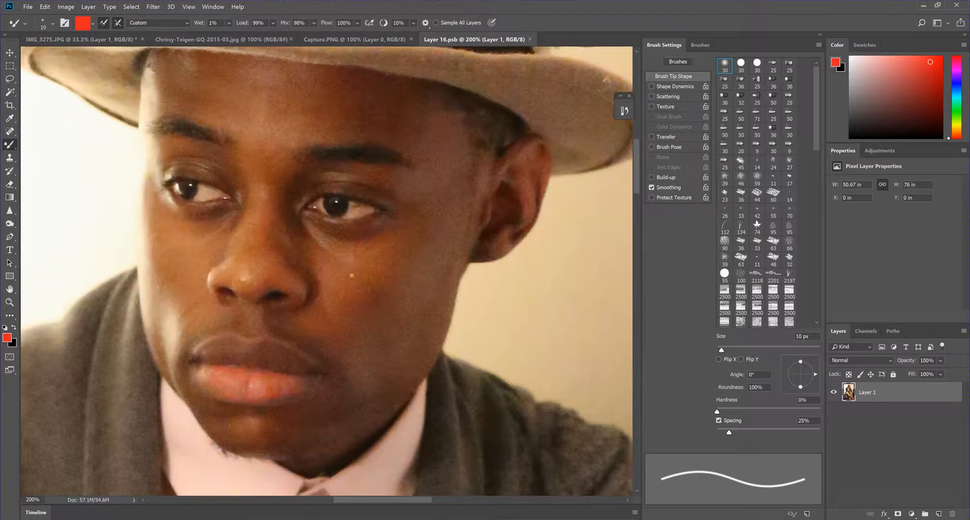
pyautogui.press('i')
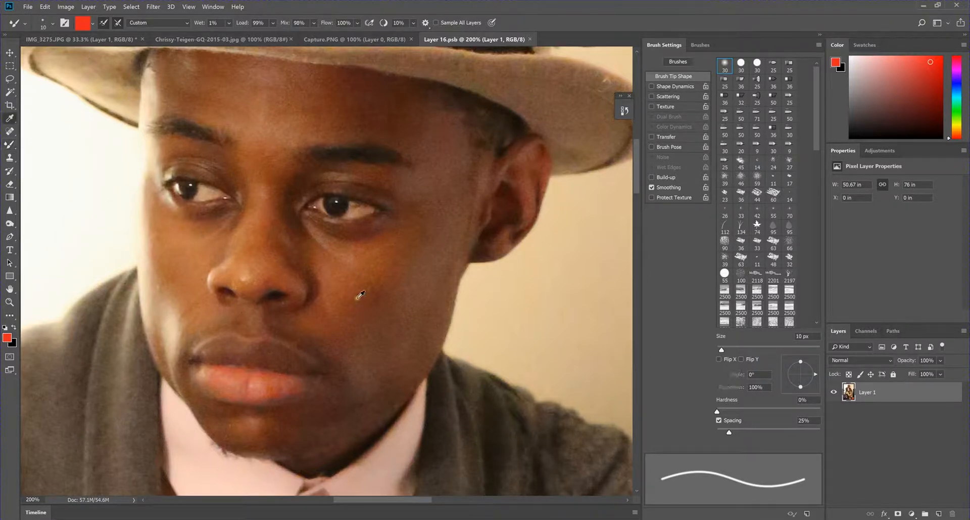
pyautogui.moveTo(359, 286)
pyautogui.mouseDown()
pyautogui.moveTo(372, 281)
pyautogui.moveTo(363, 266)
pyautogui.mouseUp()
pyautogui.press('b')
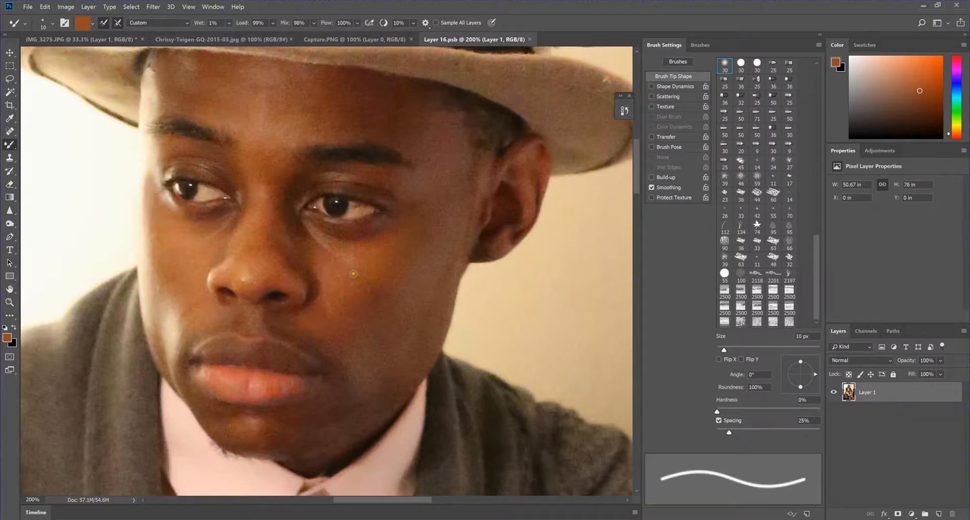
# - Enlarge the Mixer Brush to 175 px and blend the skin on the cheek below the eye
pyautogui.press(']')
pyautogui.press(']')
pyautogui.press(']')
pyautogui.press(']')
pyautogui.press(']')
pyautogui.press(']')
pyautogui.press(']')
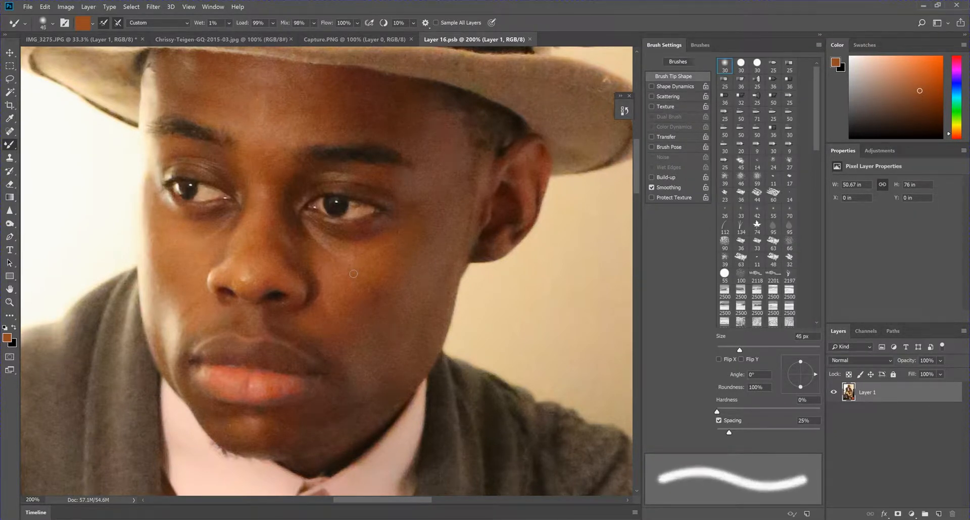
pyautogui.press(']')
pyautogui.press(']')
pyautogui.press(']')
pyautogui.press(']')
pyautogui.press(']')
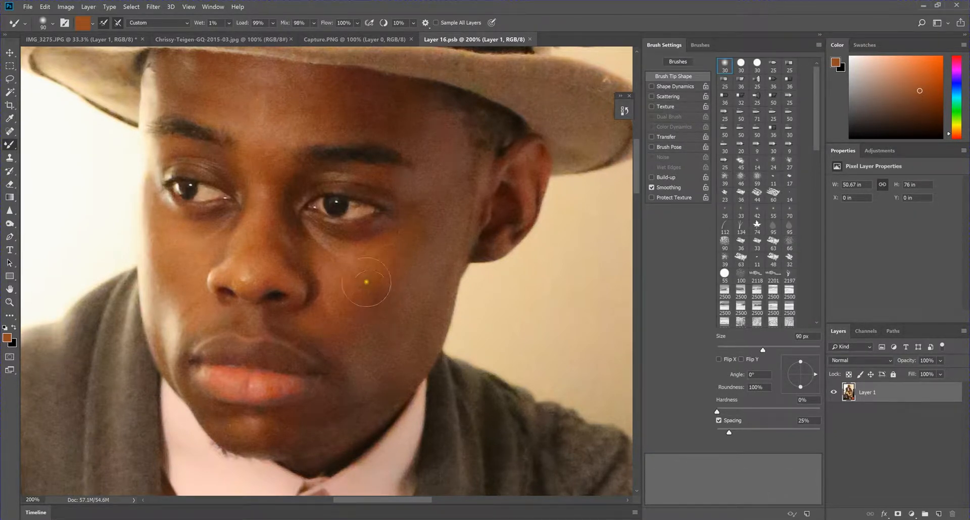
pyautogui.press(']')
pyautogui.press(']')
pyautogui.press(']')
pyautogui.press(']')
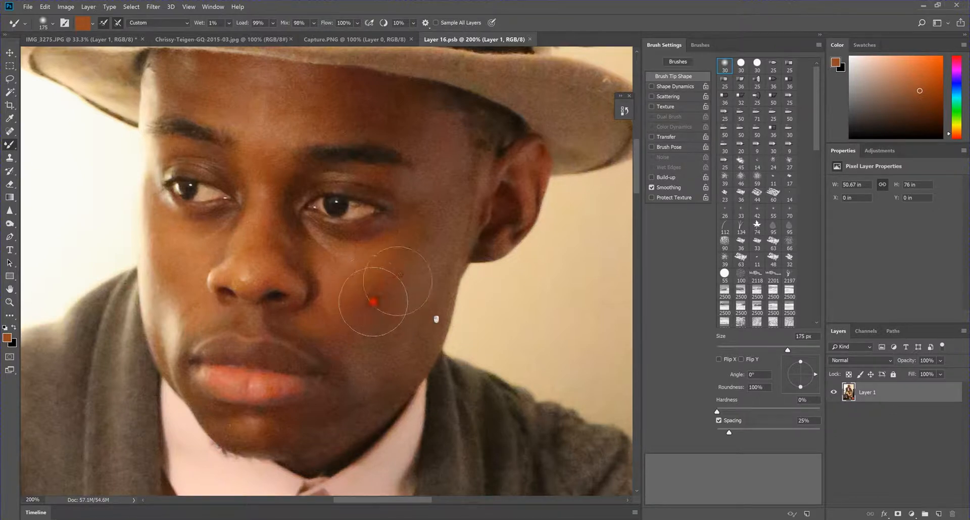
pyautogui.moveTo(373, 302)
pyautogui.mouseDown()
pyautogui.moveTo(404, 274)
pyautogui.moveTo(379, 300)
pyautogui.moveTo(438, 212)
pyautogui.moveTo(300, 122)
pyautogui.mouseUp()
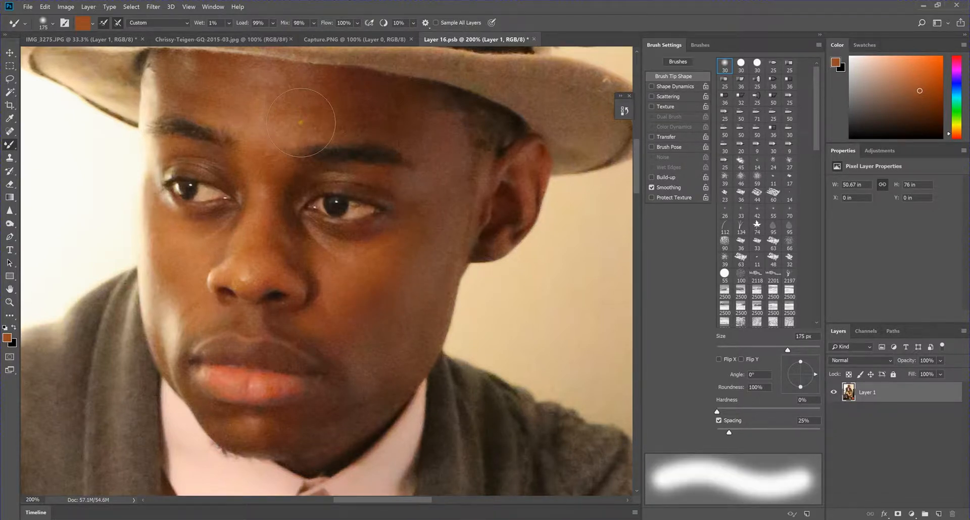
# - Smooth the forehead below the hat brim and the upper cheek with a slightly smaller Mixer Brush
pyautogui.press('[')
pyautogui.press('[')
pyautogui.moveTo(198, 91)
pyautogui.mouseDown()
pyautogui.moveTo(236, 106)
pyautogui.moveTo(180, 87)
pyautogui.moveTo(232, 87)
pyautogui.moveTo(235, 100)
pyautogui.moveTo(268, 90)
pyautogui.moveTo(292, 98)
pyautogui.mouseUp()
pyautogui.moveTo(270, 86); pyautogui.dragTo(270, 92)
pyautogui.moveTo(348, 268); pyautogui.dragTo(357, 261)
# - Reduce the Mixer Brush to 80 px and blend the skin under the eyes, across the cheeks and along the jaw
pyautogui.press('[')
pyautogui.press('[')
pyautogui.press('[')
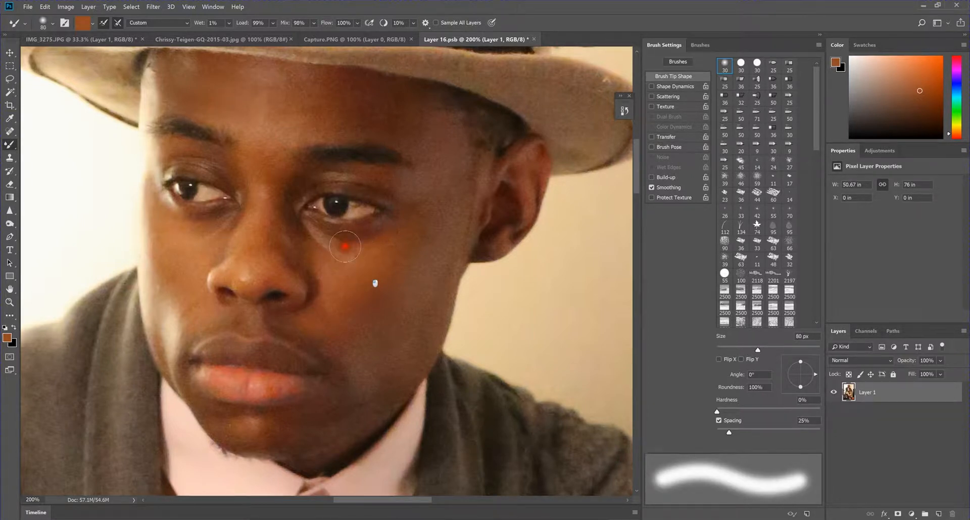
pyautogui.moveTo(345, 246)
pyautogui.mouseDown()
pyautogui.moveTo(433, 210)
pyautogui.moveTo(423, 212)
pyautogui.moveTo(433, 251)
pyautogui.moveTo(425, 240)
pyautogui.moveTo(417, 303)
pyautogui.moveTo(385, 321)
pyautogui.moveTo(367, 318)
pyautogui.moveTo(368, 330)
pyautogui.moveTo(406, 304)
pyautogui.moveTo(452, 232)
pyautogui.moveTo(442, 196)
pyautogui.moveTo(422, 196)
pyautogui.moveTo(435, 117)
pyautogui.moveTo(445, 119)
pyautogui.moveTo(412, 130)
pyautogui.moveTo(299, 110)
pyautogui.moveTo(234, 116)
pyautogui.moveTo(243, 90)
pyautogui.moveTo(277, 82)
pyautogui.moveTo(228, 77)
pyautogui.moveTo(222, 109)
pyautogui.moveTo(190, 69)
pyautogui.moveTo(189, 83)
pyautogui.moveTo(166, 91)
pyautogui.moveTo(251, 101)
pyautogui.moveTo(204, 68)
pyautogui.moveTo(280, 152)
pyautogui.moveTo(196, 245)
pyautogui.moveTo(207, 247)
pyautogui.moveTo(147, 219)
pyautogui.moveTo(167, 308)
pyautogui.moveTo(173, 271)
pyautogui.moveTo(147, 216)
pyautogui.mouseUp()
pyautogui.press('h')
pyautogui.moveTo(389, 271); pyautogui.dragTo(317, 281)
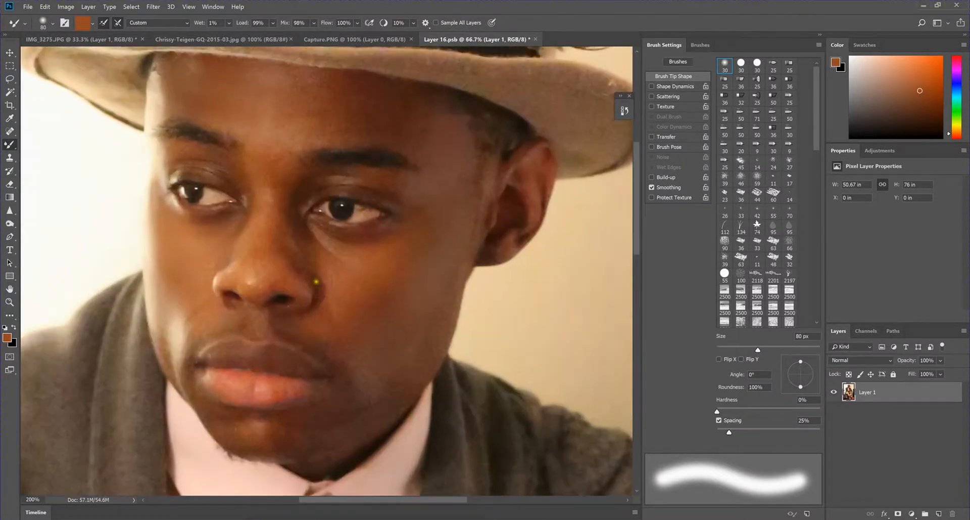
pyautogui.moveTo(347, 325)
pyautogui.mouseDown()
pyautogui.moveTo(363, 302)
pyautogui.moveTo(392, 296)
pyautogui.moveTo(325, 255)
pyautogui.moveTo(369, 255)
pyautogui.moveTo(381, 277)
pyautogui.mouseUp()
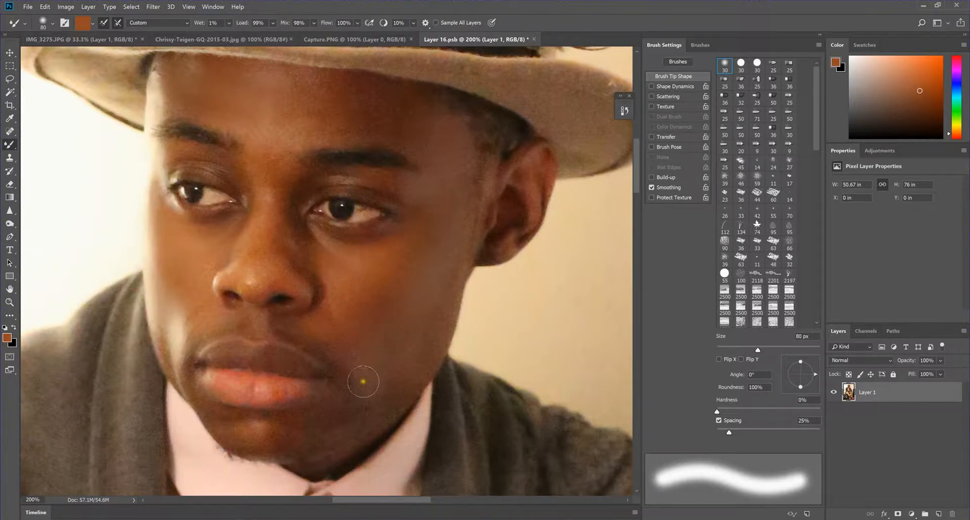
pyautogui.moveTo(372, 386)
pyautogui.mouseDown()
pyautogui.moveTo(312, 439)
pyautogui.moveTo(245, 429)
pyautogui.moveTo(444, 352)
pyautogui.mouseUp()
# - Compare earlier Mixer Brush history states with the retouched face and return to the latest state
pyautogui.click(625, 110)
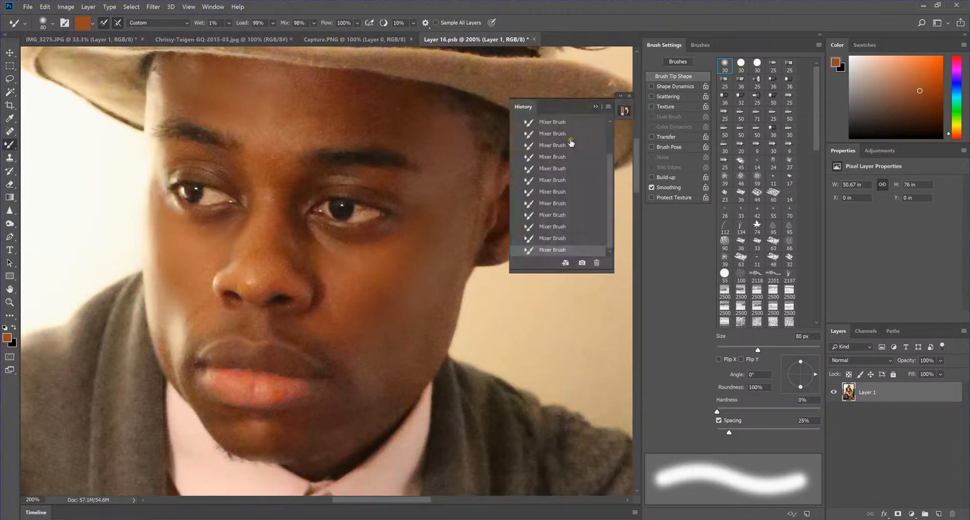
pyautogui.click(566, 135)
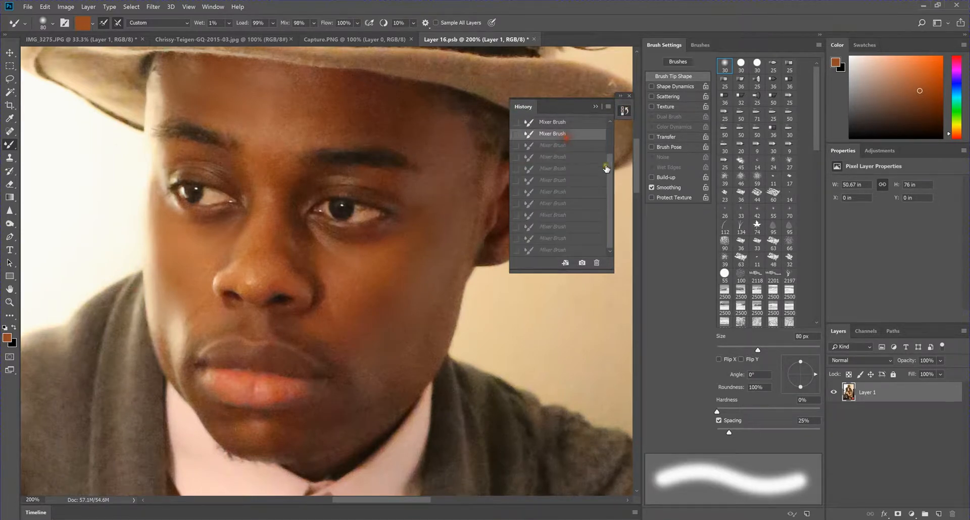
pyautogui.click(590, 181)
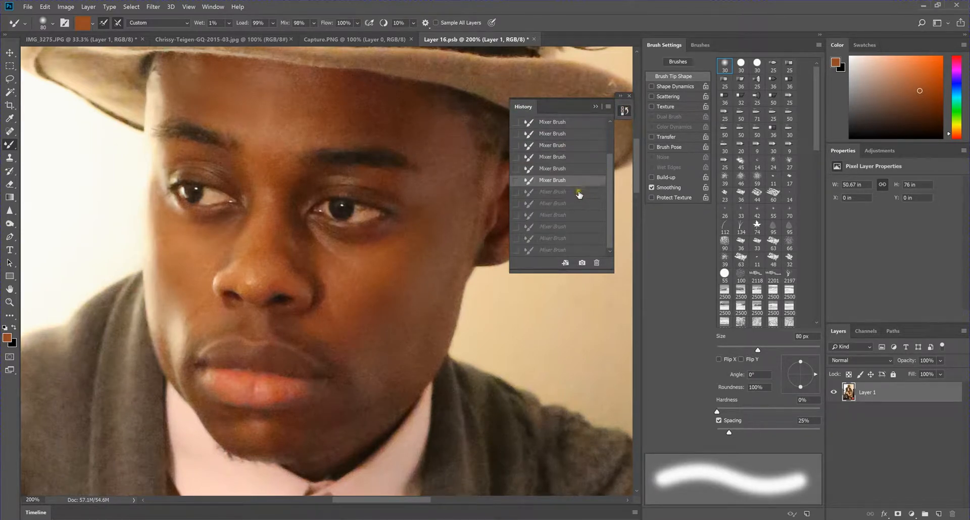
pyautogui.click(573, 169)
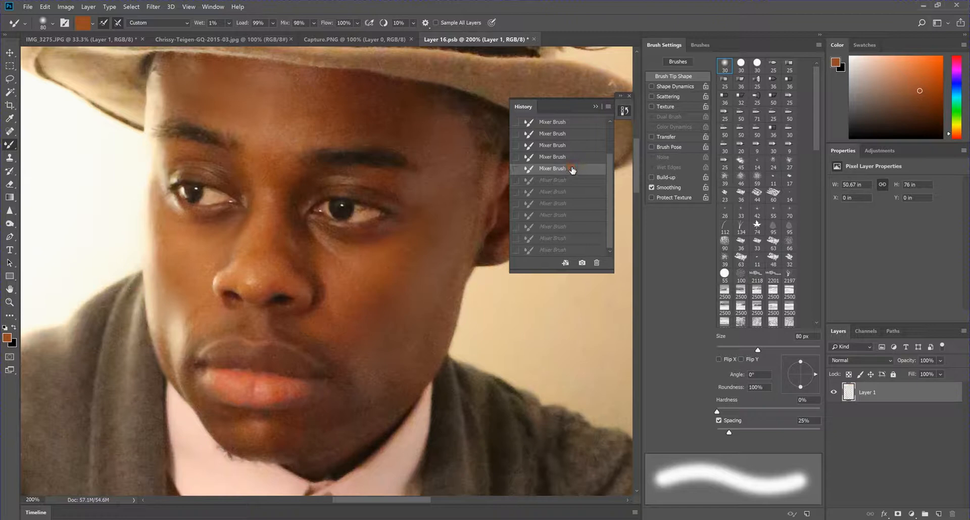
pyautogui.click(580, 202)
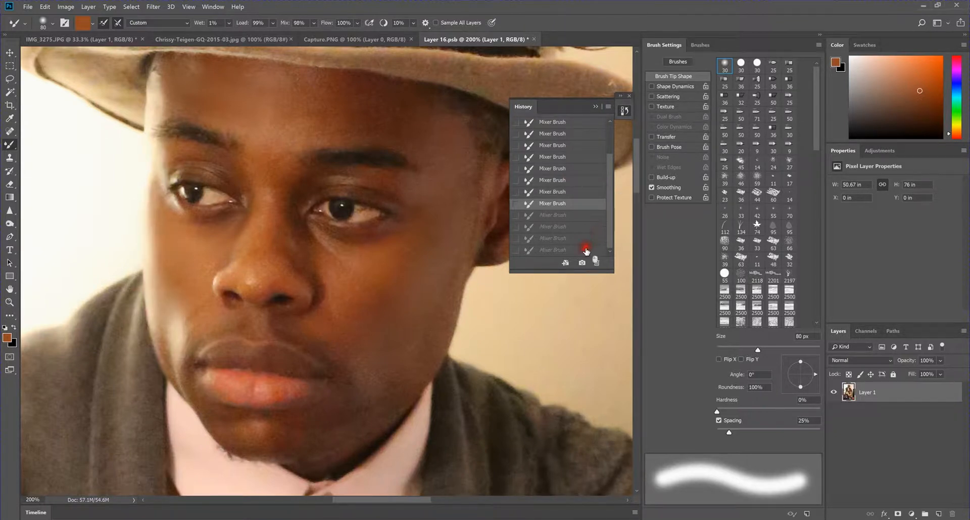
pyautogui.click(581, 250)
pyautogui.click(595, 106)
# - Smooth the cheek further and blend the side of the nose with a darker brown sampled beside it
pyautogui.moveTo(369, 374)
pyautogui.mouseDown()
pyautogui.moveTo(442, 301)
pyautogui.moveTo(353, 364)
pyautogui.moveTo(351, 323)
pyautogui.moveTo(333, 312)
pyautogui.moveTo(354, 297)
pyautogui.moveTo(326, 320)
pyautogui.moveTo(372, 232)
pyautogui.mouseUp()
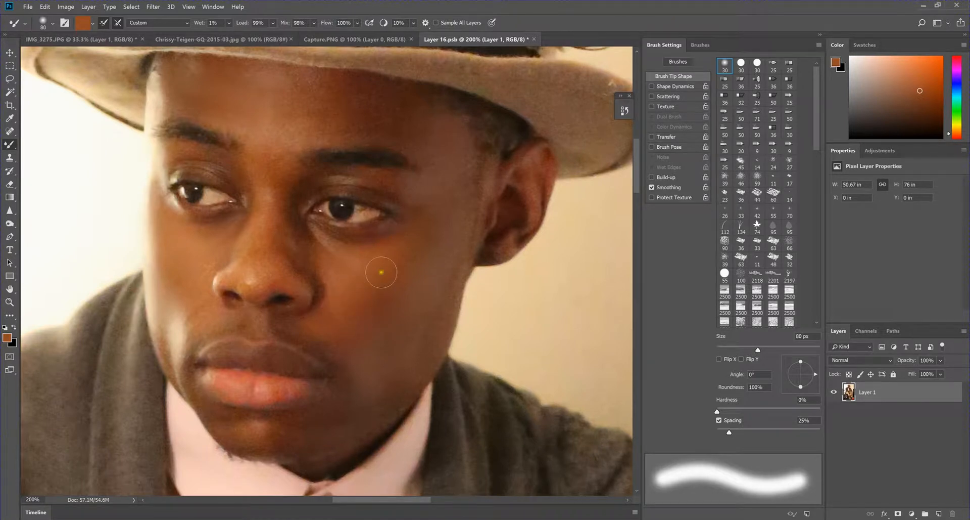
pyautogui.press('i')
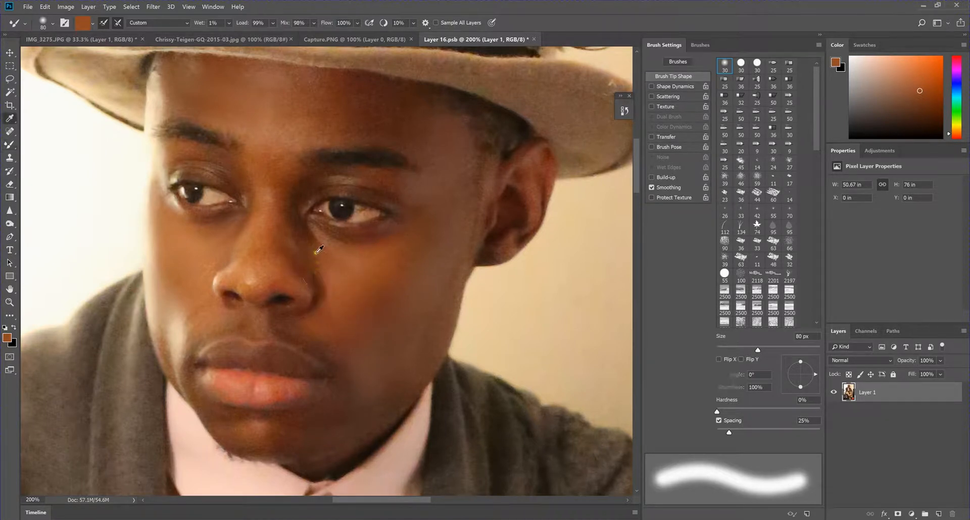
pyautogui.click(304, 239)
pyautogui.press('b')
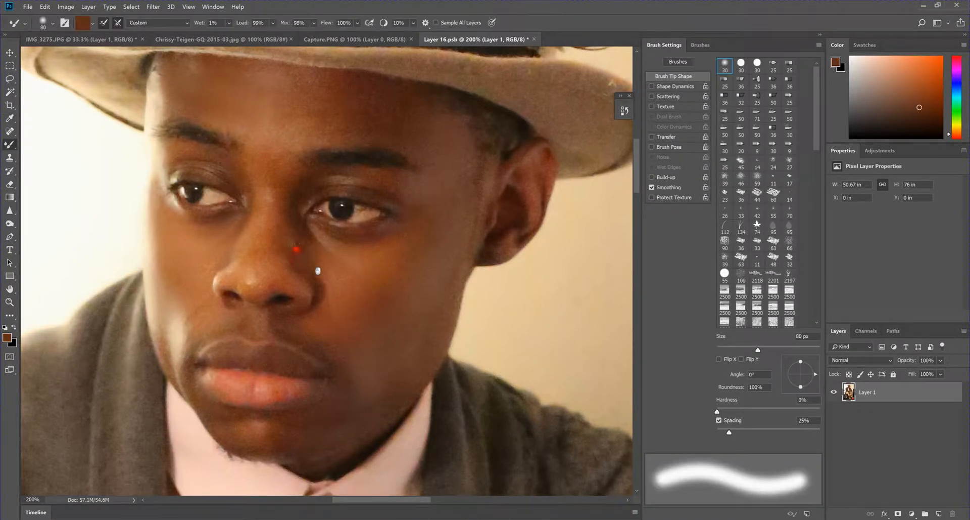
pyautogui.moveTo(306, 245)
pyautogui.mouseDown()
pyautogui.moveTo(323, 233)
pyautogui.moveTo(307, 253)
pyautogui.moveTo(295, 238)
pyautogui.moveTo(296, 258)
pyautogui.mouseUp()
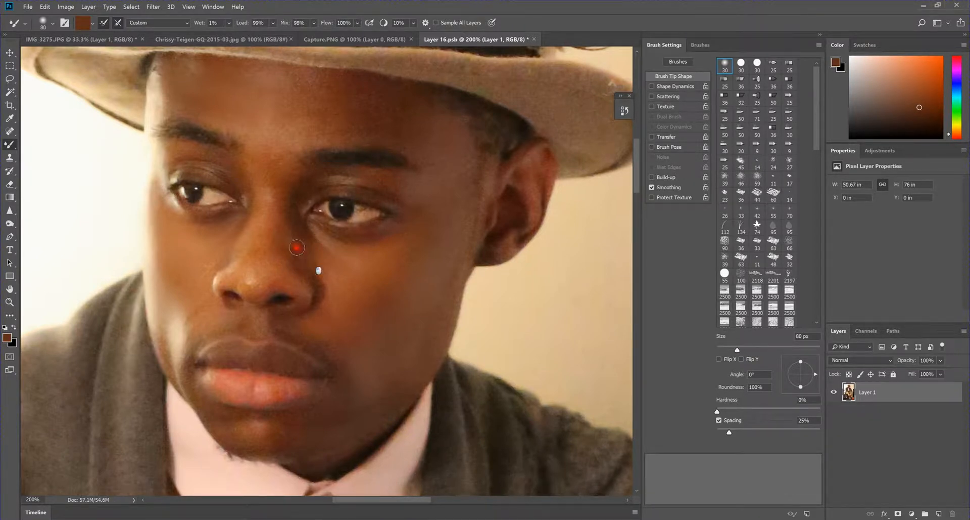
# - Reduce the Mixer Brush to 40 px for fine blending on the face and sample a lighter orange skin tone from the cheek
pyautogui.press('[')
pyautogui.press('[')
pyautogui.press('[')
pyautogui.press('[')
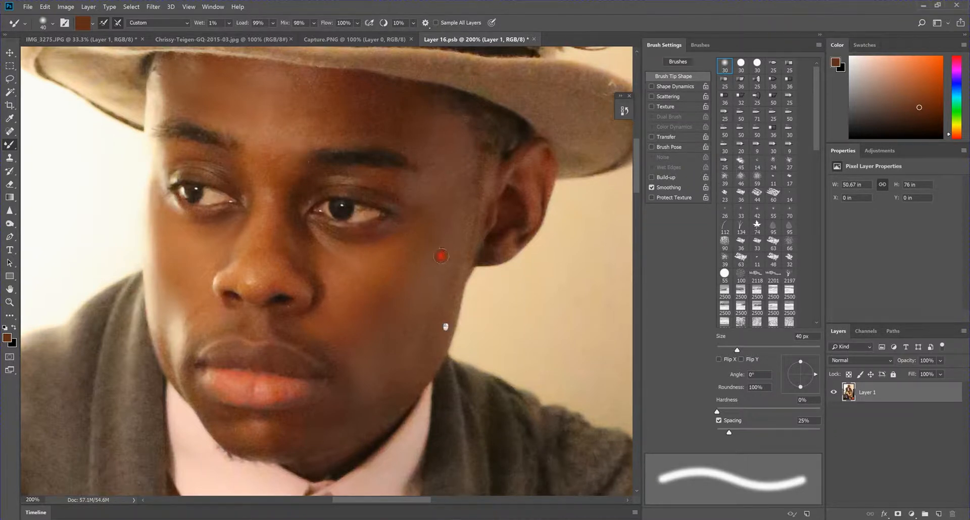
pyautogui.keyDown('alt'); pyautogui.click(190, 288); pyautogui.keyUp('alt')
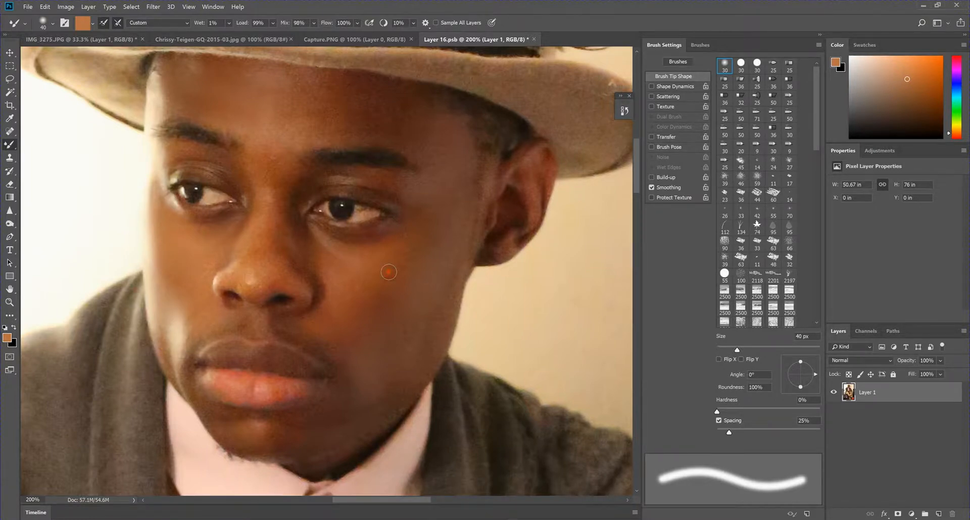
# - Compare the originally opened state of the whole portrait with the retouched version and return to the latest history state
pyautogui.scroll(-4, 389, 273)
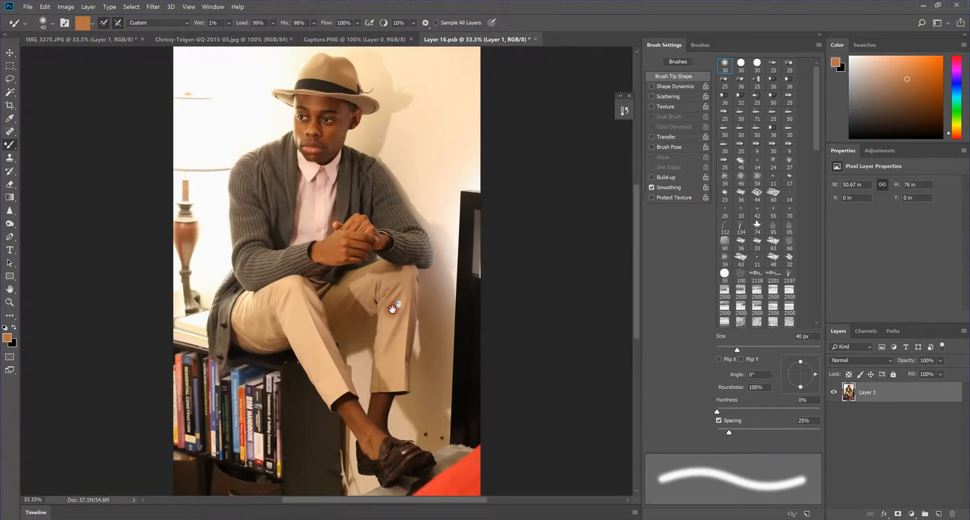
pyautogui.moveTo(381, 240); pyautogui.dragTo(385, 273)
pyautogui.scroll(-1, 385, 255)
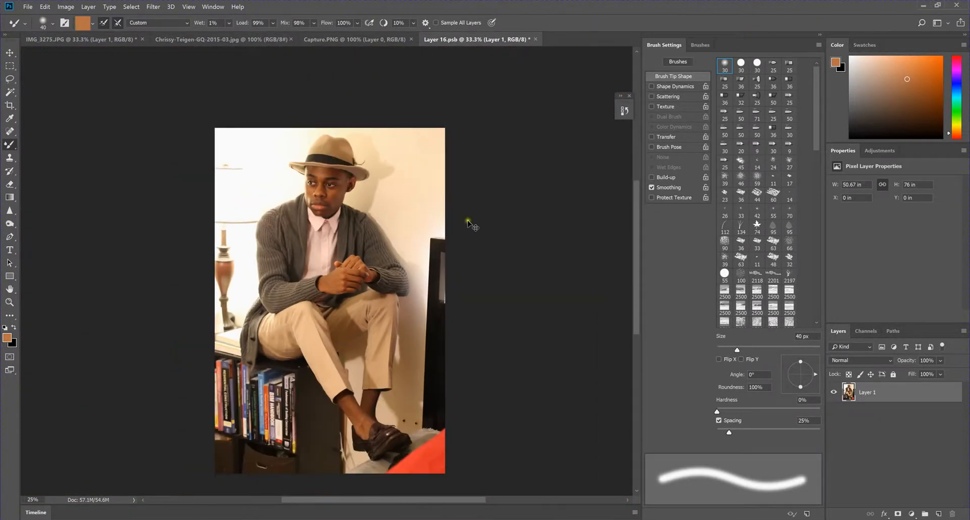
pyautogui.click(625, 113)
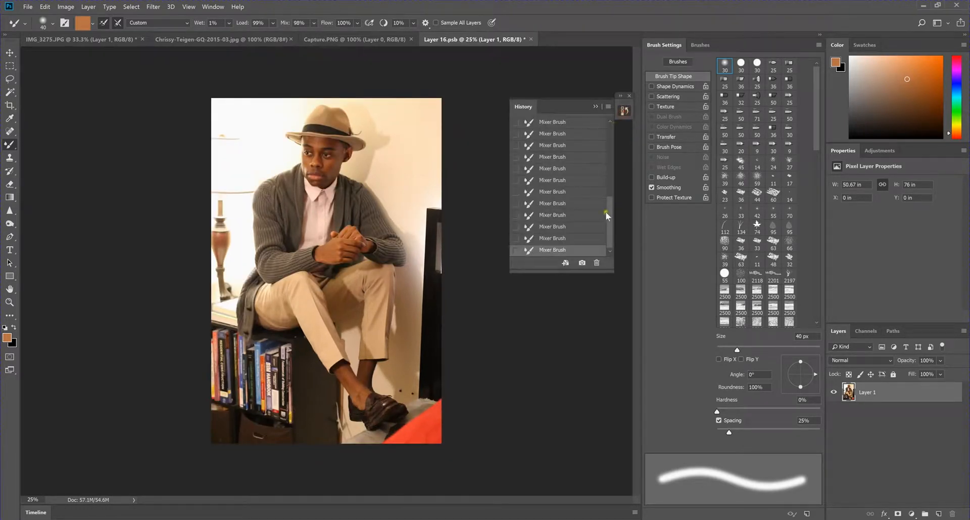
pyautogui.moveTo(610, 207); pyautogui.dragTo(609, 131)
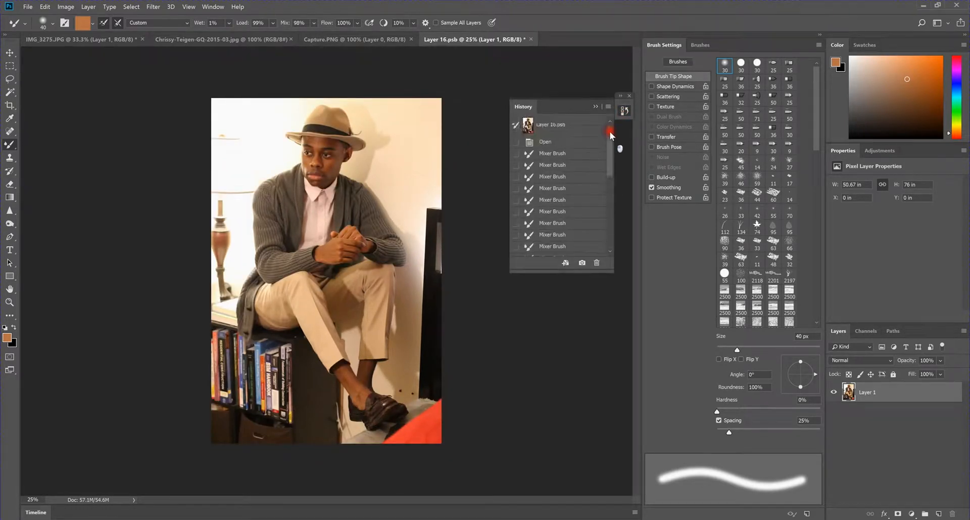
pyautogui.click(559, 142)
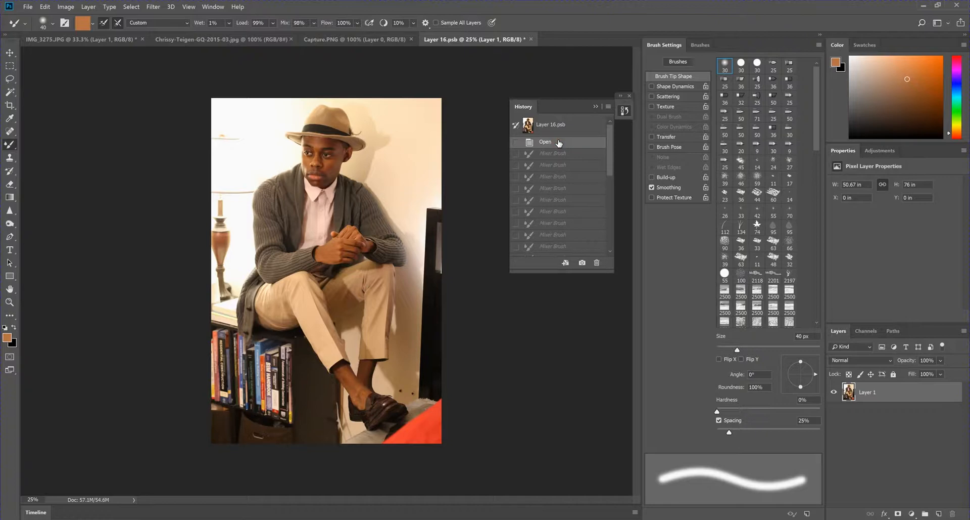
pyautogui.moveTo(608, 152); pyautogui.dragTo(618, 239)
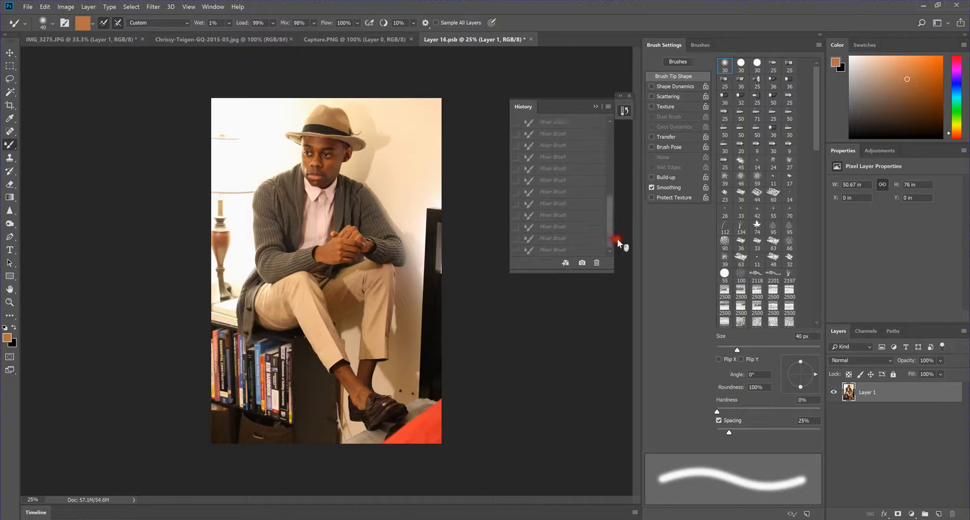
pyautogui.click(593, 250)
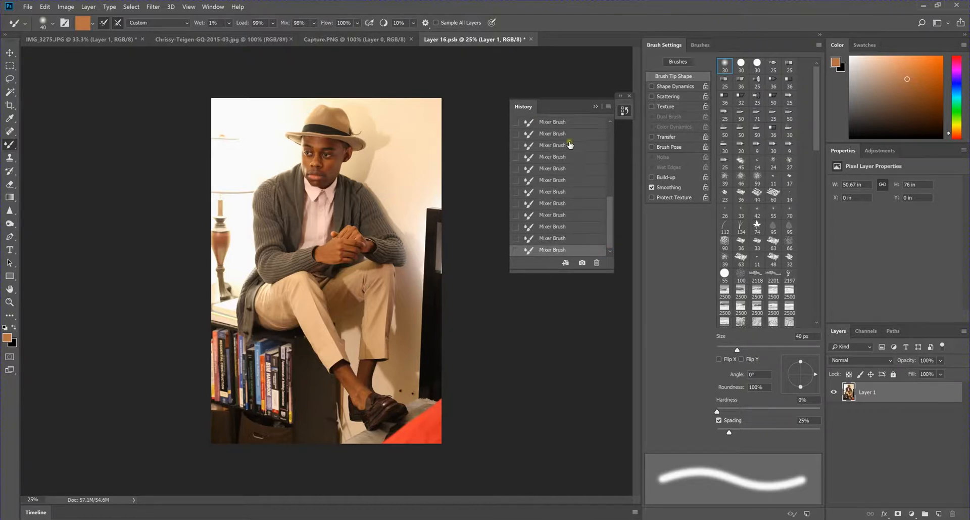
pyautogui.click(596, 106)
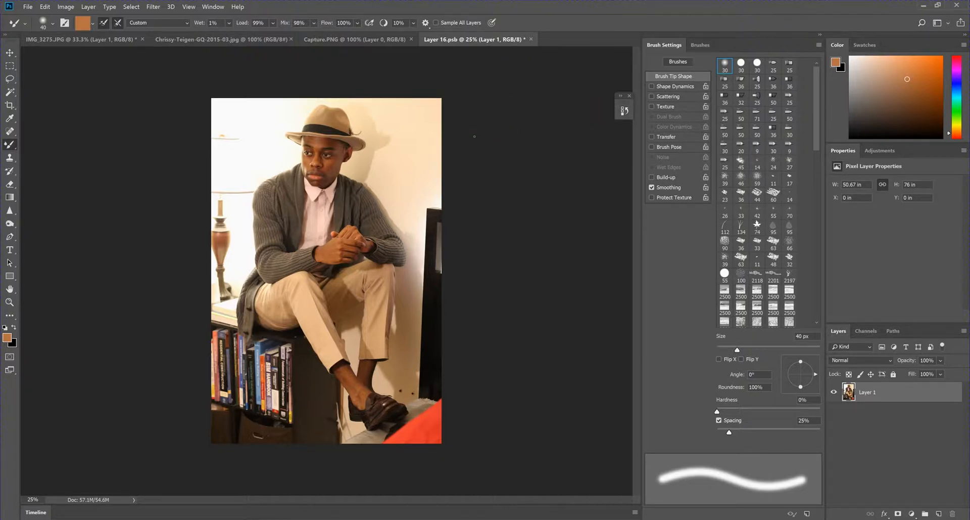
# - Touch up the lips with a 35 px Mixer Brush using a pinkish-orange tone sampled from the lower lip
pyautogui.hotkey('ctrl', '+')
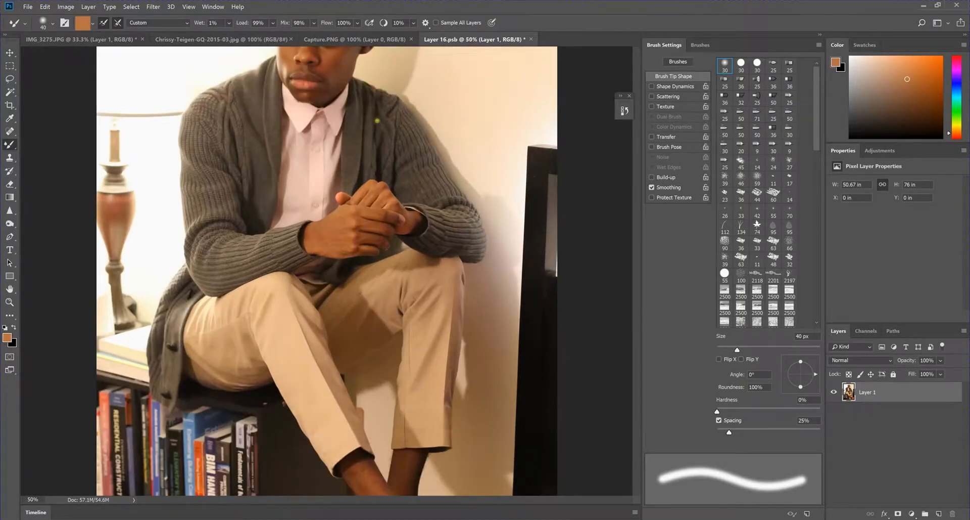
pyautogui.moveTo(377, 120); pyautogui.dragTo(385, 209)
pyautogui.moveTo(371, 144)
pyautogui.mouseDown()
pyautogui.moveTo(378, 227)
pyautogui.moveTo(362, 293)
pyautogui.mouseUp()
pyautogui.hotkey('ctrl', '+')
pyautogui.hotkey('ctrl', '+')
pyautogui.keyDown('alt'); pyautogui.click(301, 356); pyautogui.keyUp('alt')
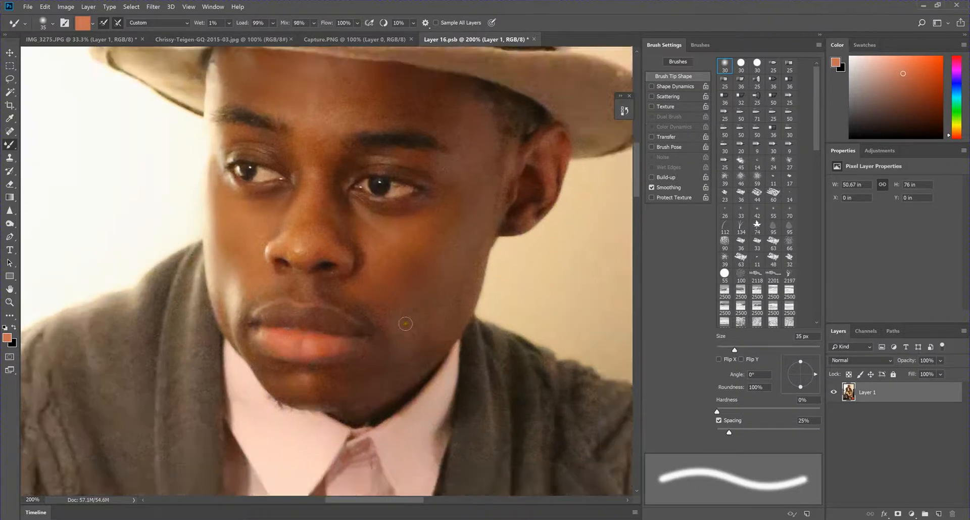
# - Review the whole retouched portrait, then close the smart object document Layer 16.psb and save its changes
pyautogui.hotkey('ctrl', '0')
pyautogui.scroll(3, 362, 180)
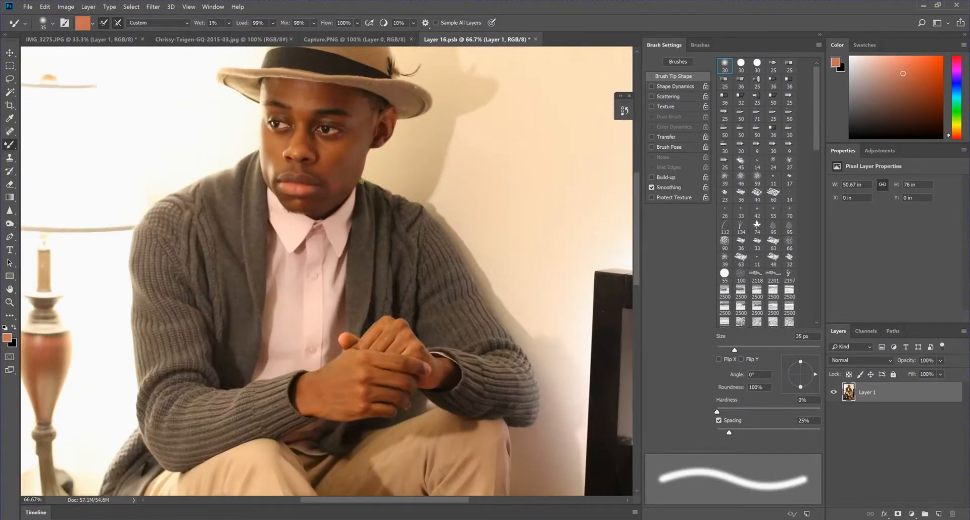
pyautogui.scroll(-3, 362, 181)
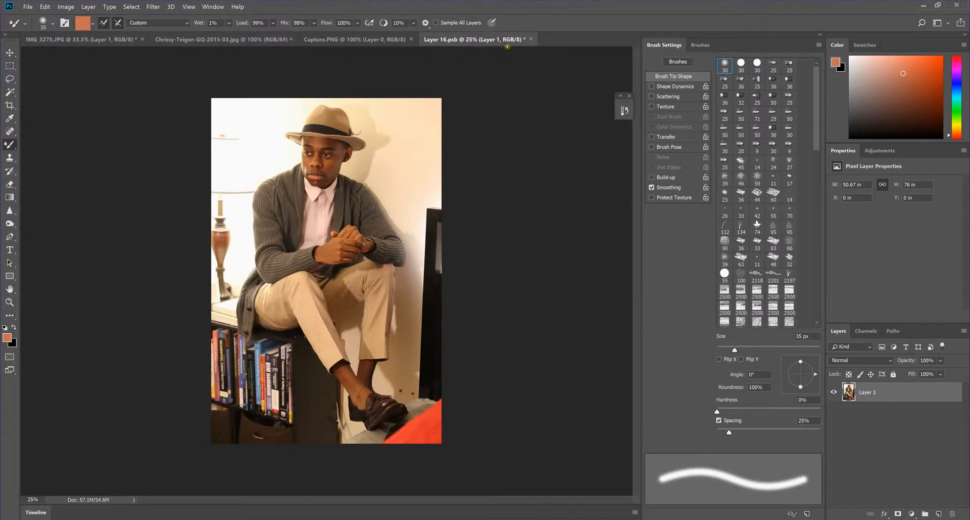
pyautogui.click(530, 40)
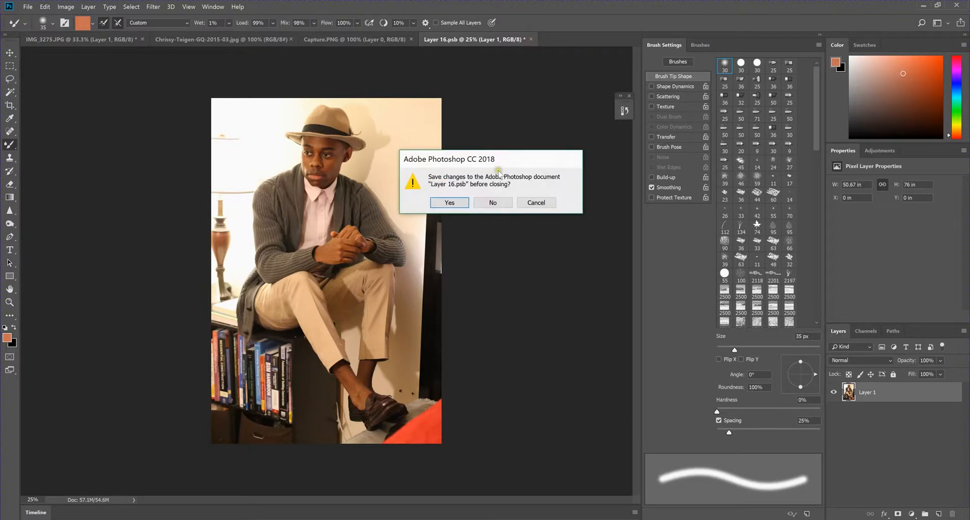
pyautogui.click(447, 202)
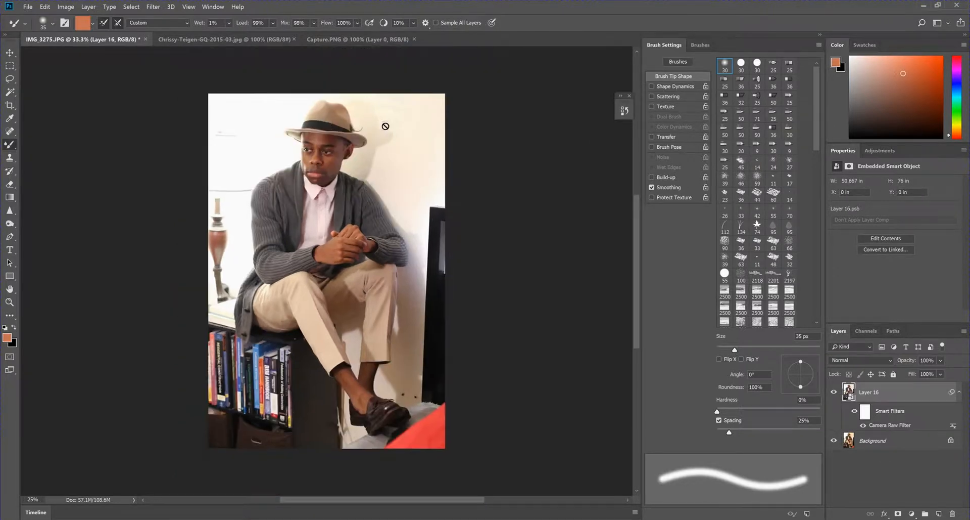
# - Compare the Camera Raw Filter history state with the Update Smart Objects state and return to the latest one
pyautogui.click(624, 110)
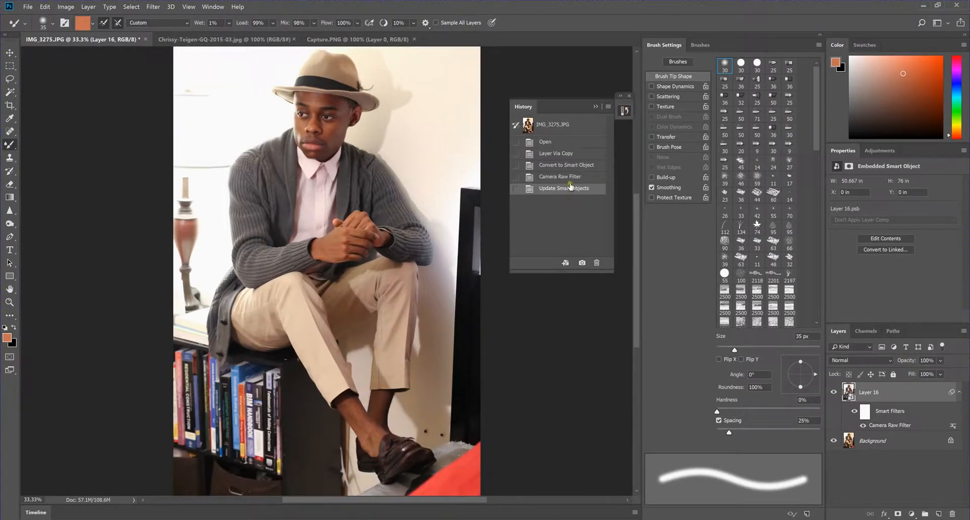
pyautogui.click(570, 177)
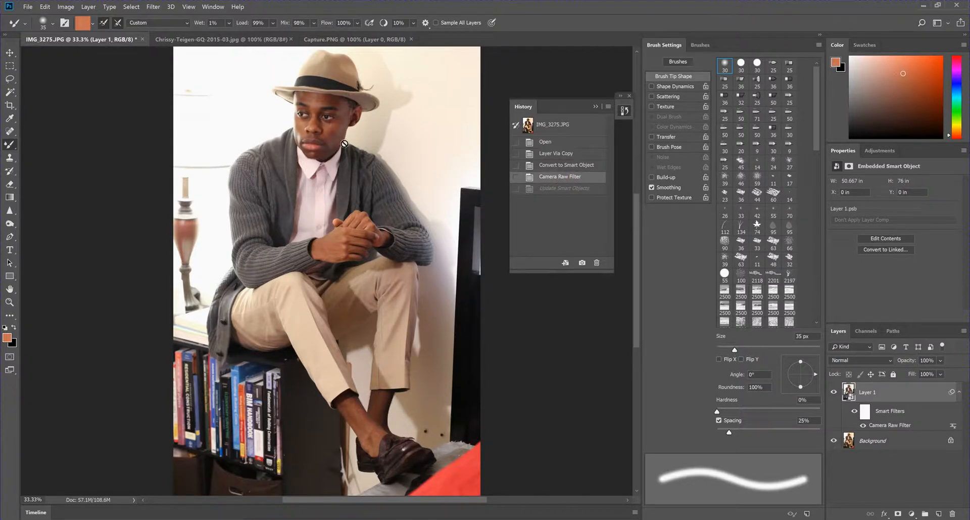
pyautogui.click(538, 190)
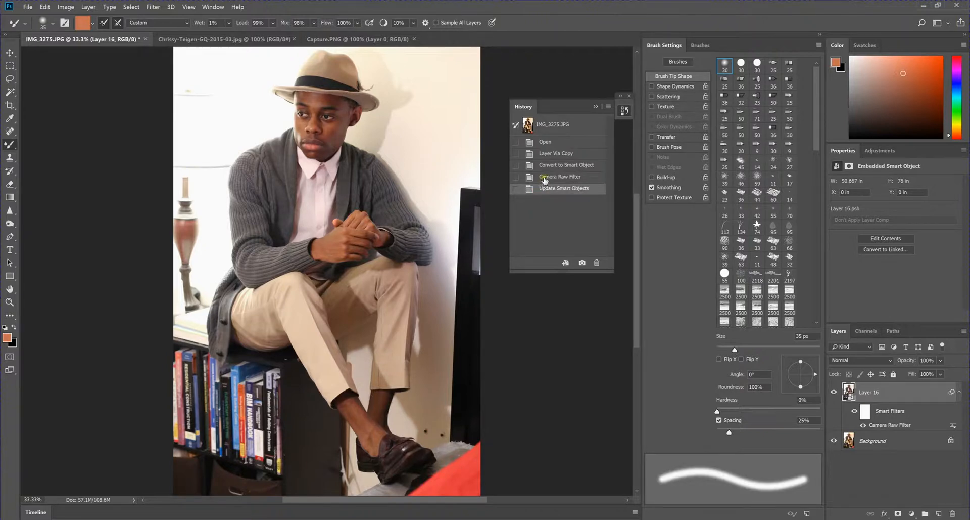
pyautogui.click(545, 177)
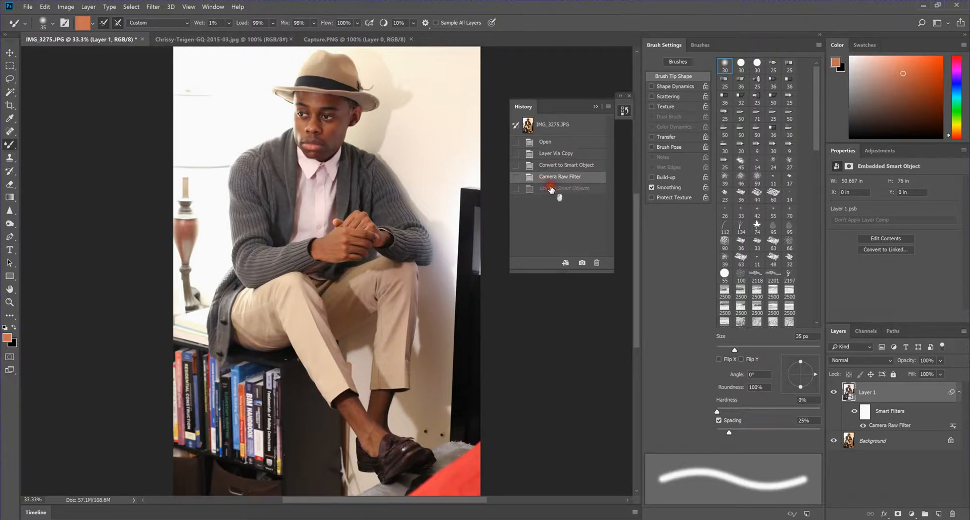
pyautogui.click(551, 189)
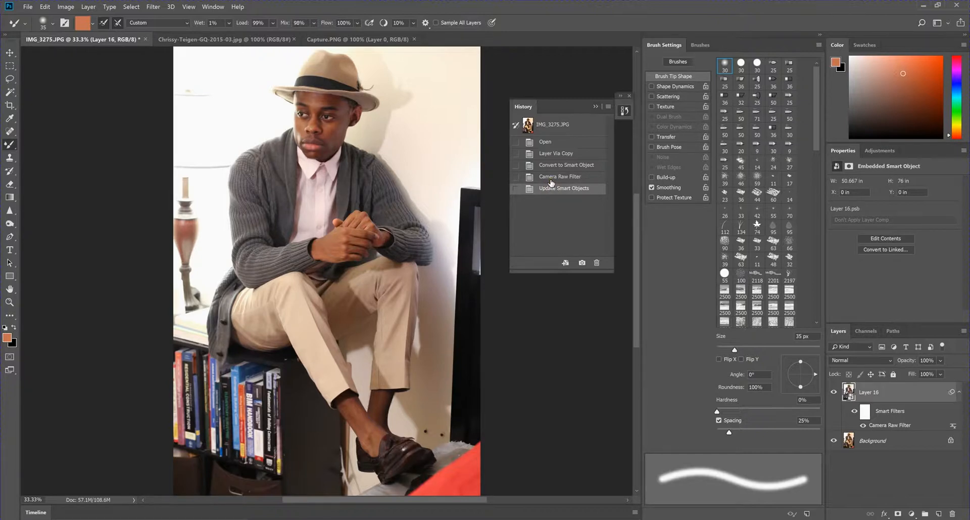
pyautogui.click(597, 107)
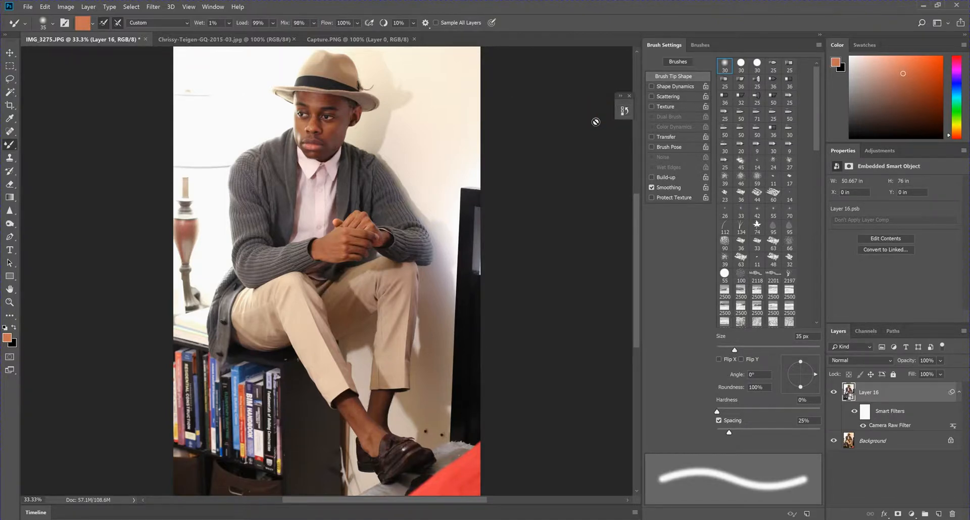
# - Compare the whole portrait with the Chrissy-Teigen-GQ-2015-03.jpg reference photo and return to IMG_3275.JPG
pyautogui.hotkey('ctrl', '-')
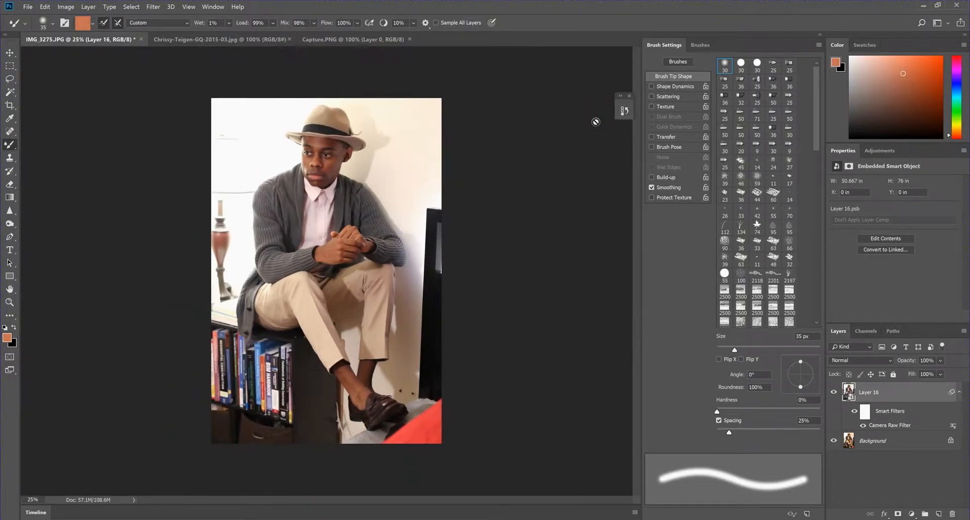
pyautogui.click(264, 42)
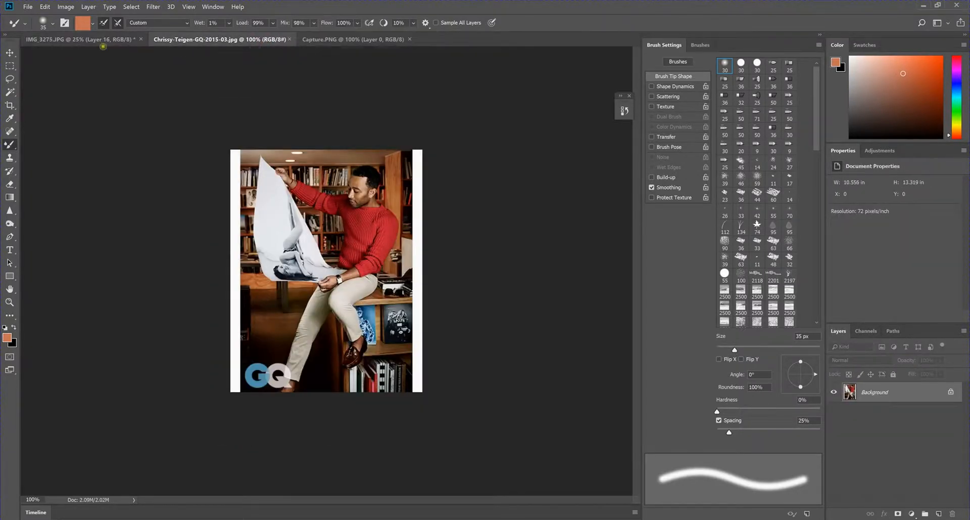
pyautogui.click(101, 41)
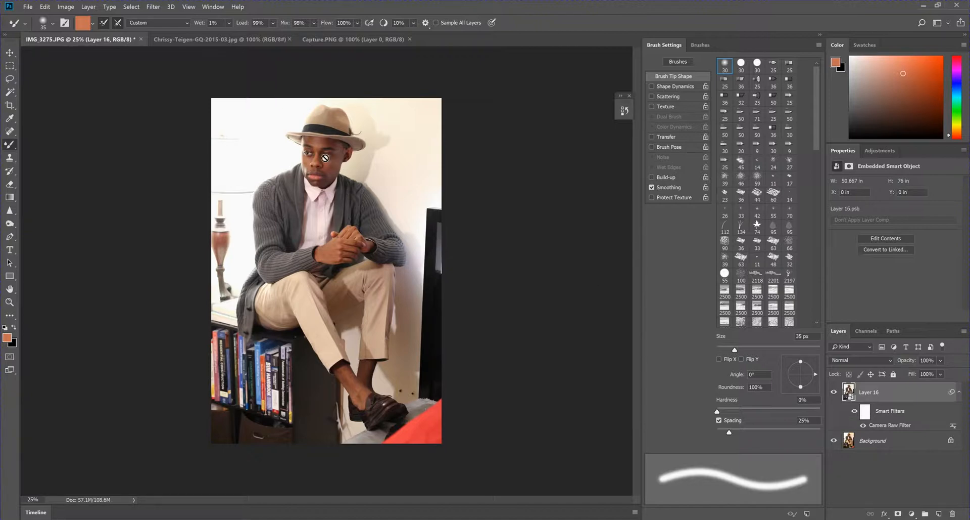
# - Add a new layer above the smart object layer and name it "Eyes White"
pyautogui.click(938, 513)
pyautogui.doubleClick(869, 391)
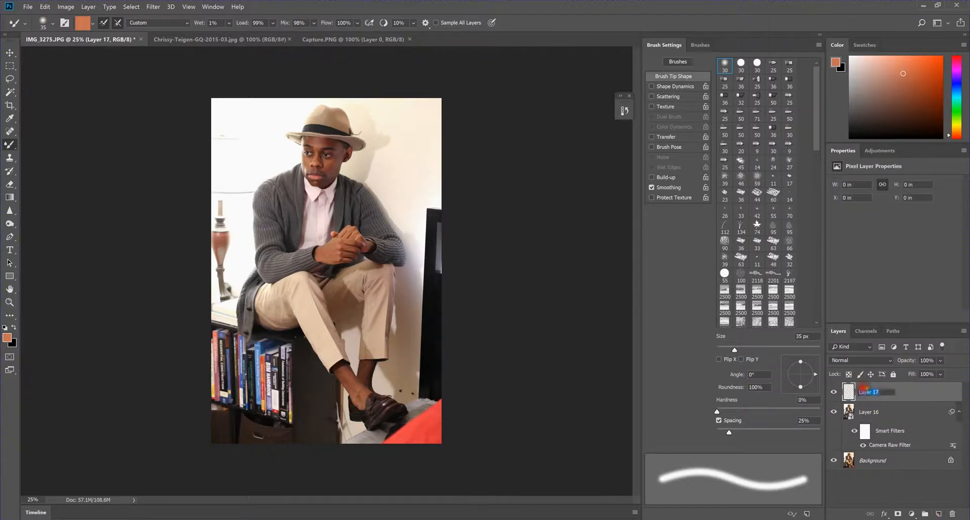
pyautogui.write('Eys')
pyautogui.press('Return')
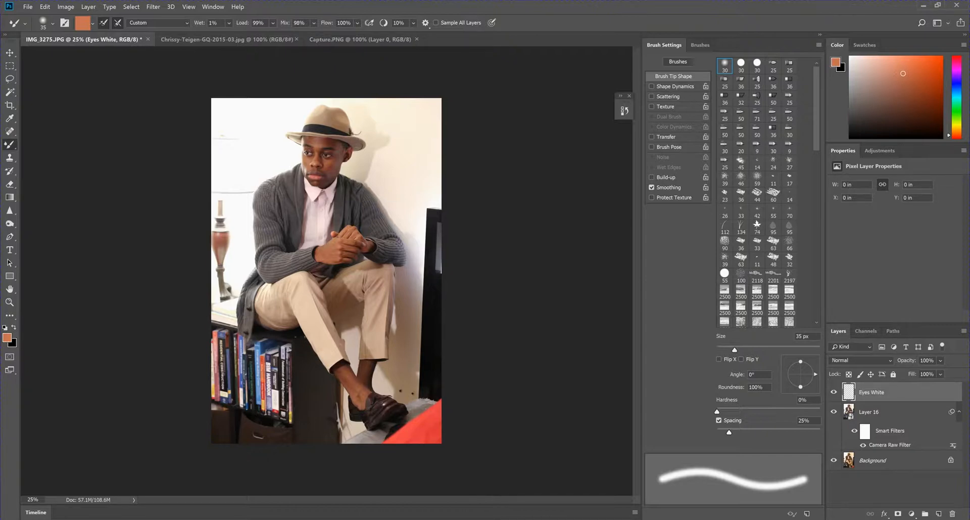
# - Set up the regular Brush tool for close work on the eyes, with white as foreground colour and 5% flow
pyautogui.scroll(3, 303, 270)
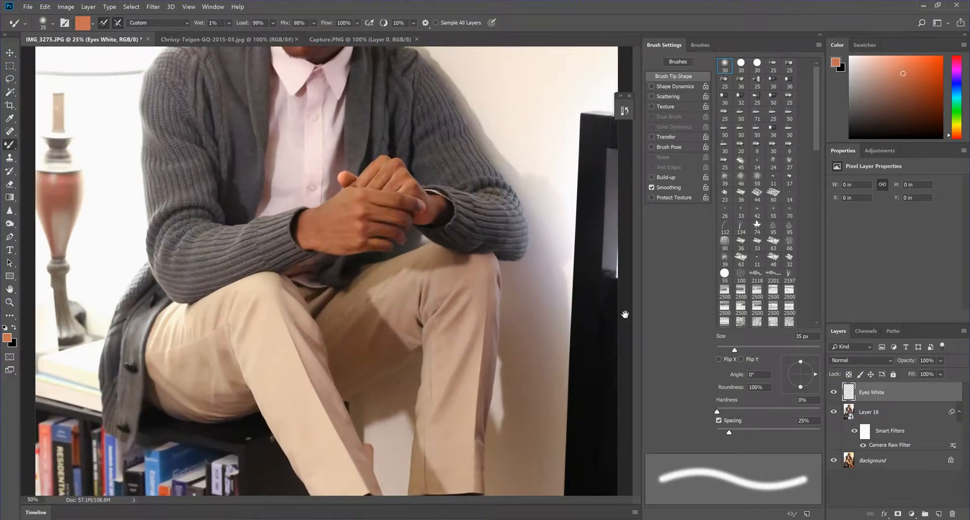
pyautogui.moveTo(491, 179); pyautogui.dragTo(464, 183)
pyautogui.scroll(5, 379, 184)
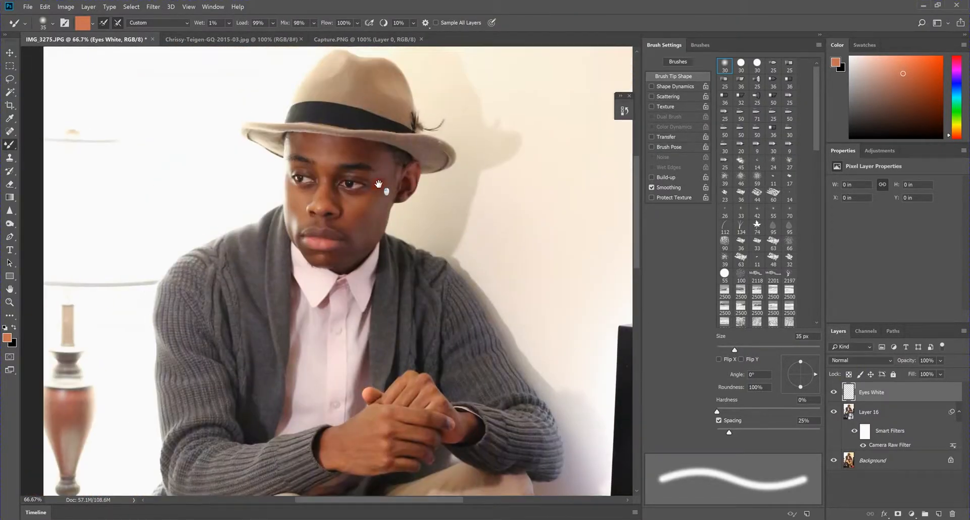
pyautogui.scroll(3, 371, 192)
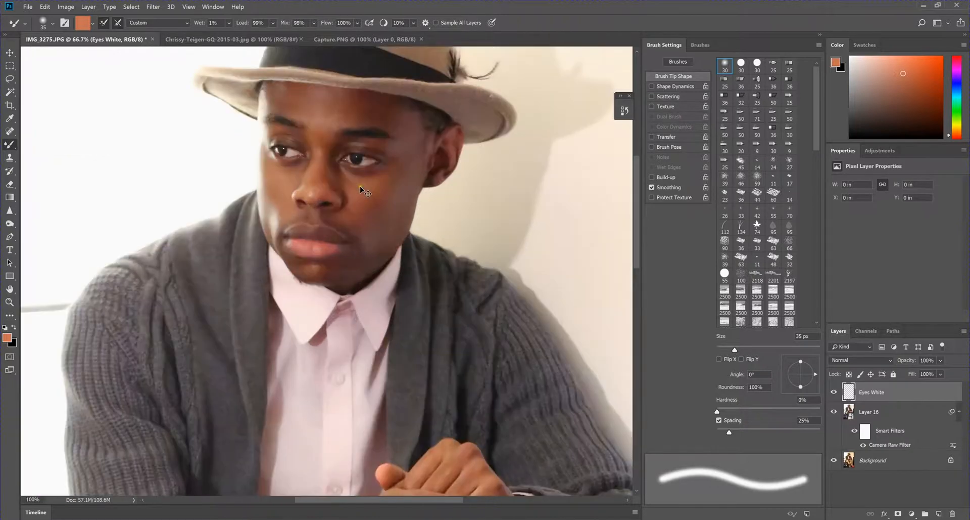
pyautogui.scroll(5, 360, 203)
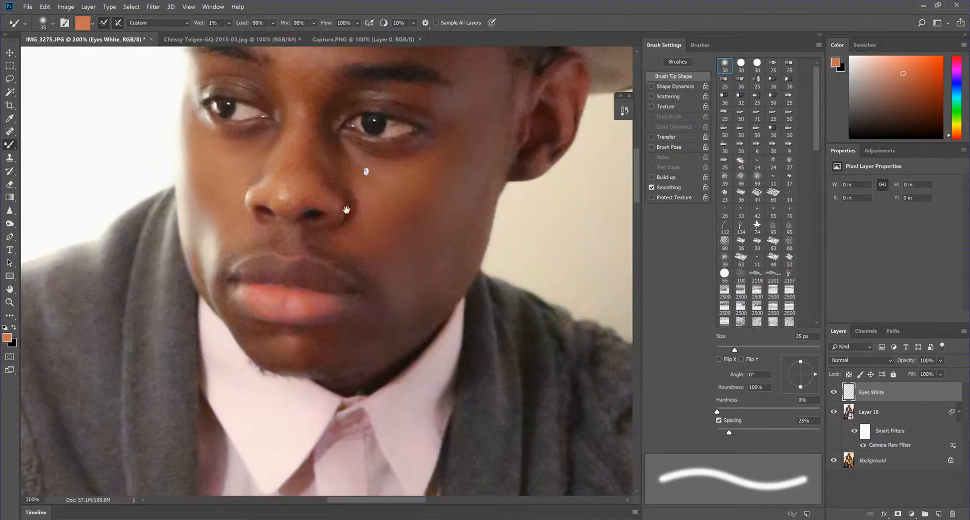
pyautogui.scroll(2, 346, 209)
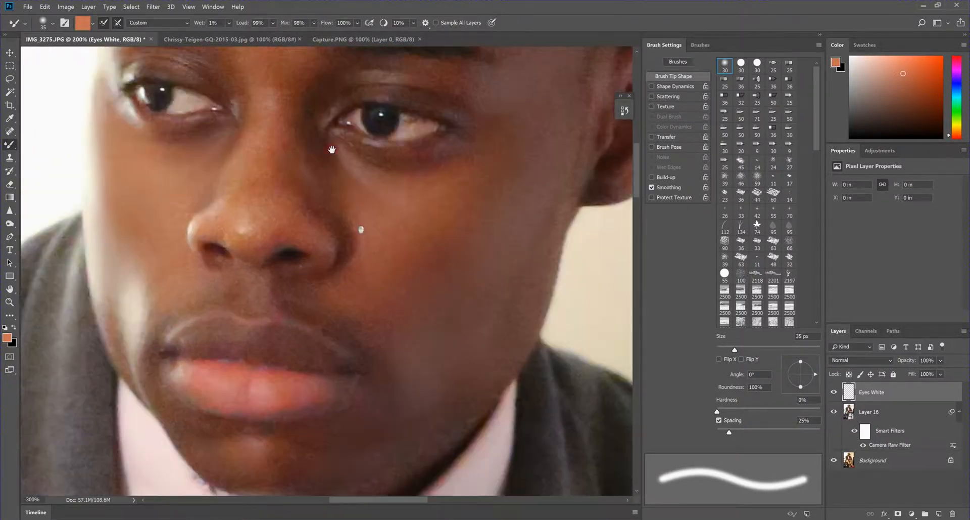
pyautogui.scroll(2, 357, 226)
pyautogui.rightClick(18, 146)
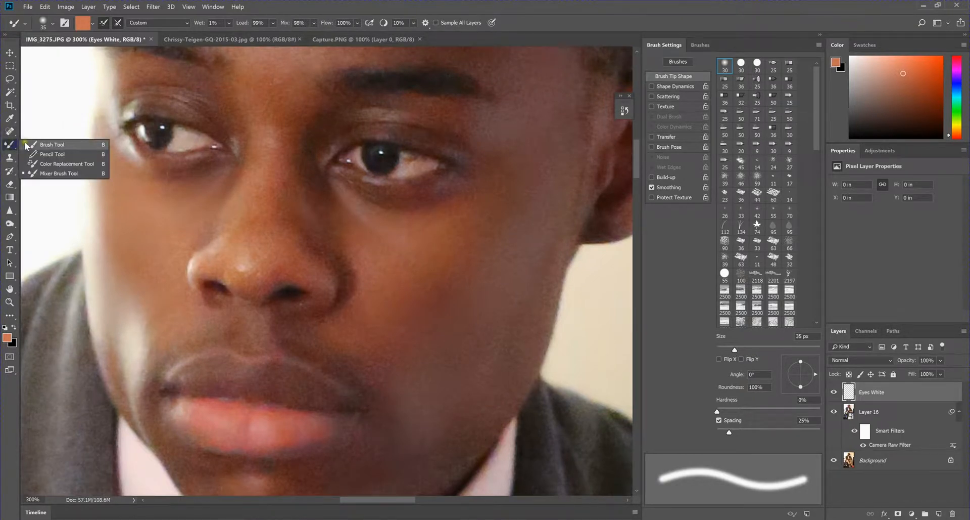
pyautogui.click(28, 145)
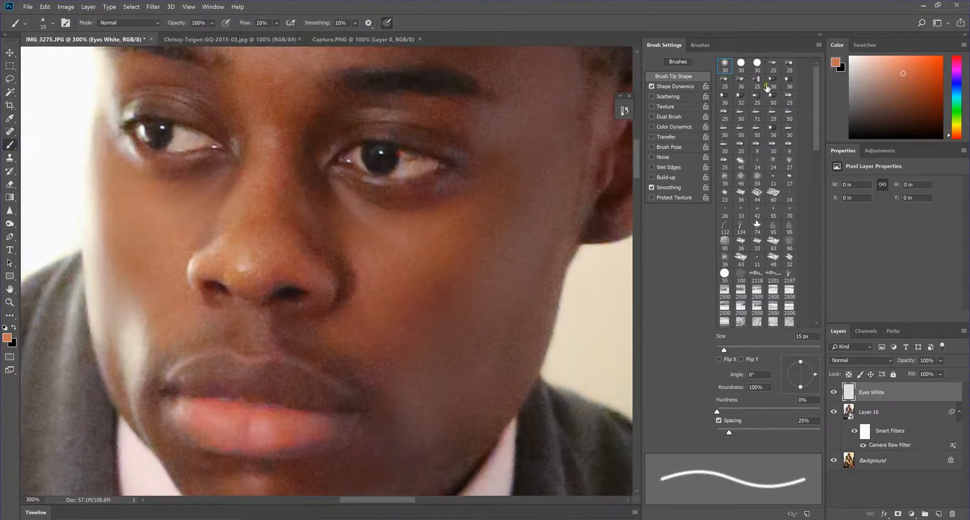
pyautogui.press('d')
pyautogui.press('x')
pyautogui.click(261, 23)
pyautogui.write('5')
pyautogui.press('Return')
# - Whiten the visible whites of both eyes with soft 15 px white brush strokes on the Eyes White layer
pyautogui.click(401, 148)
pyautogui.moveTo(413, 147); pyautogui.dragTo(407, 183)
pyautogui.moveTo(406, 183)
pyautogui.mouseDown()
pyautogui.moveTo(406, 158)
pyautogui.moveTo(416, 175)
pyautogui.moveTo(428, 165)
pyautogui.moveTo(394, 178)
pyautogui.moveTo(409, 161)
pyautogui.mouseUp()
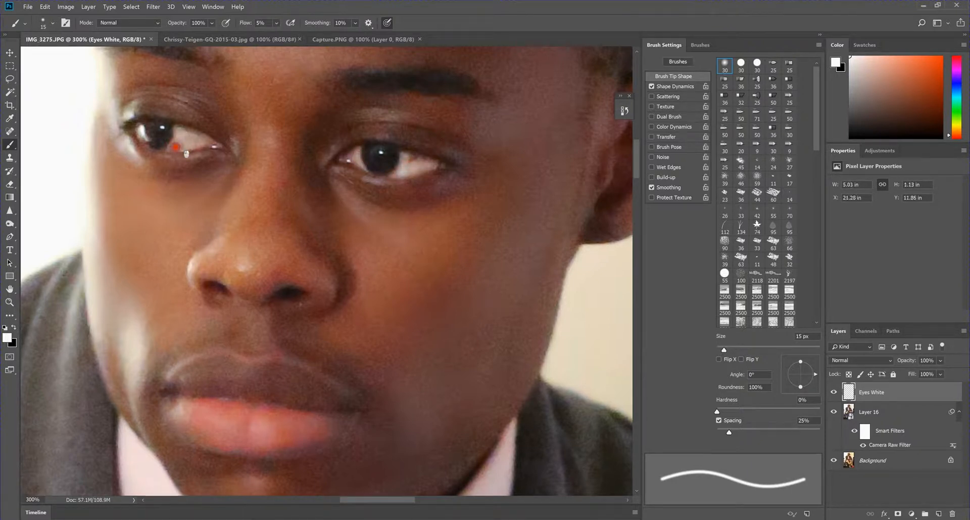
pyautogui.moveTo(182, 141); pyautogui.dragTo(206, 149)
pyautogui.moveTo(142, 130); pyautogui.dragTo(160, 143)
# - Check the eyes at portrait scale and brighten the white of the eye nearer the ear with more 15 px white strokes
pyautogui.hotkey('ctrl', '-')
pyautogui.hotkey('ctrl', '-')
pyautogui.hotkey('ctrl', '-')
pyautogui.hotkey('ctrl', '-')
pyautogui.hotkey('ctrl', '-')
pyautogui.hotkey('ctrl', '-')
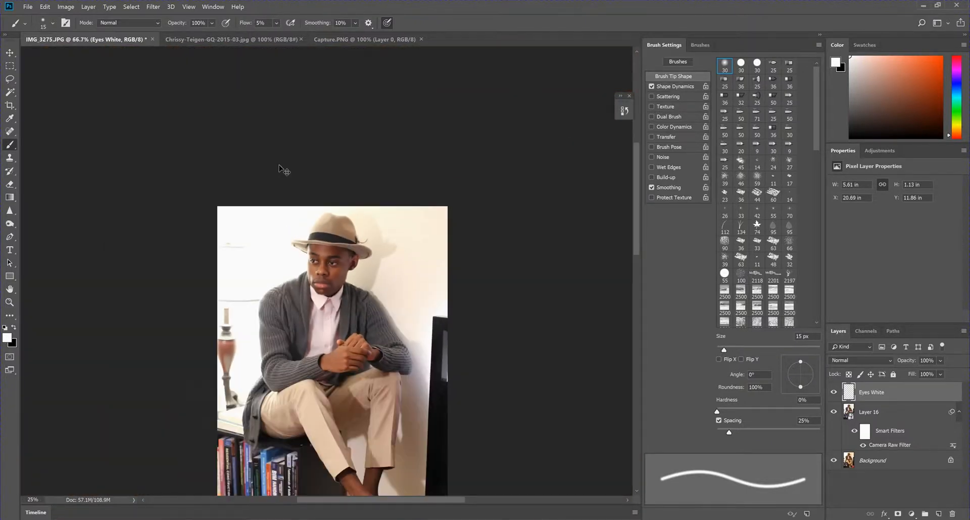
pyautogui.hotkey('ctrl', '+')
pyautogui.hotkey('ctrl', '+')
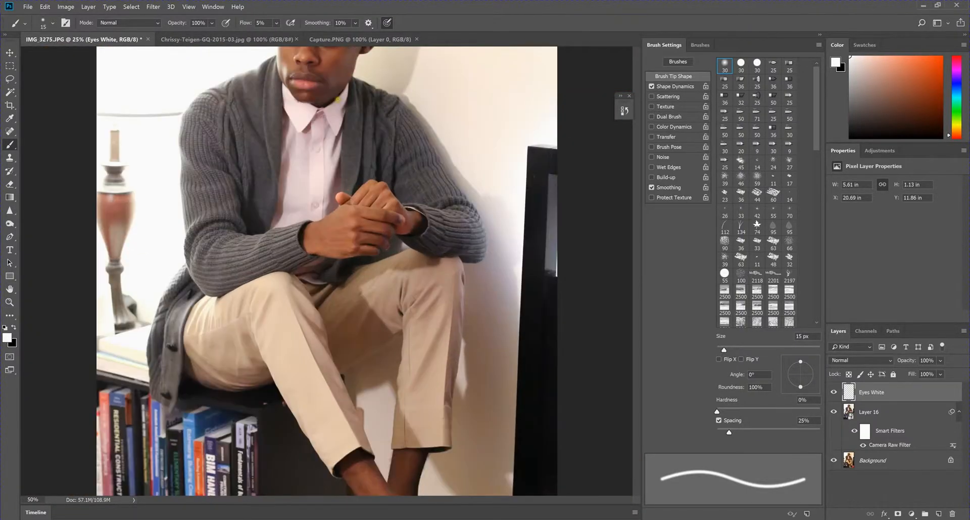
pyautogui.scroll(2, 330, 126)
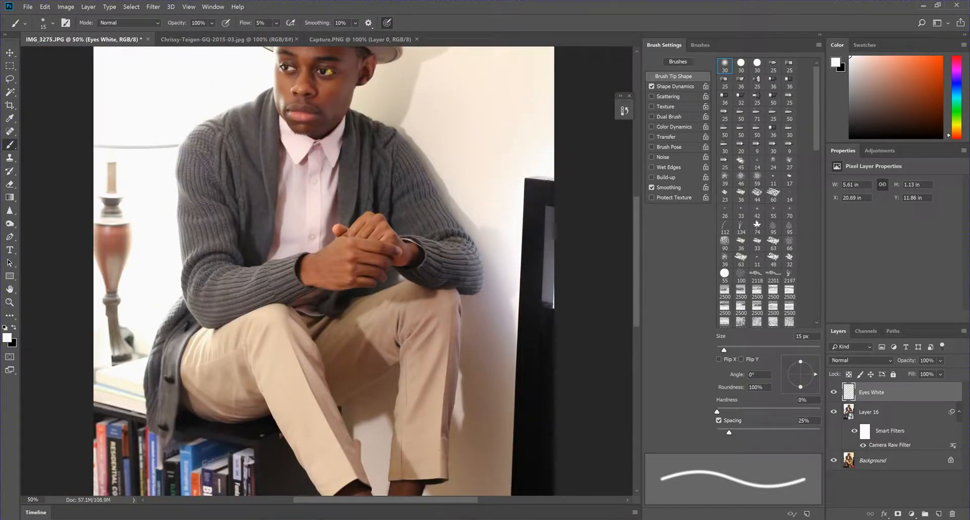
pyautogui.scroll(3, 340, 87)
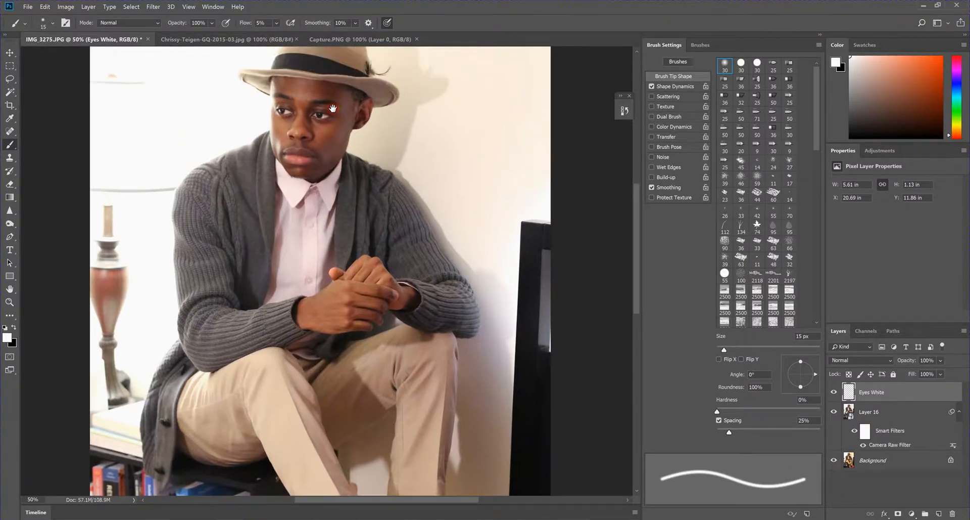
pyautogui.hotkey('ctrl', '+')
pyautogui.hotkey('ctrl', '+')
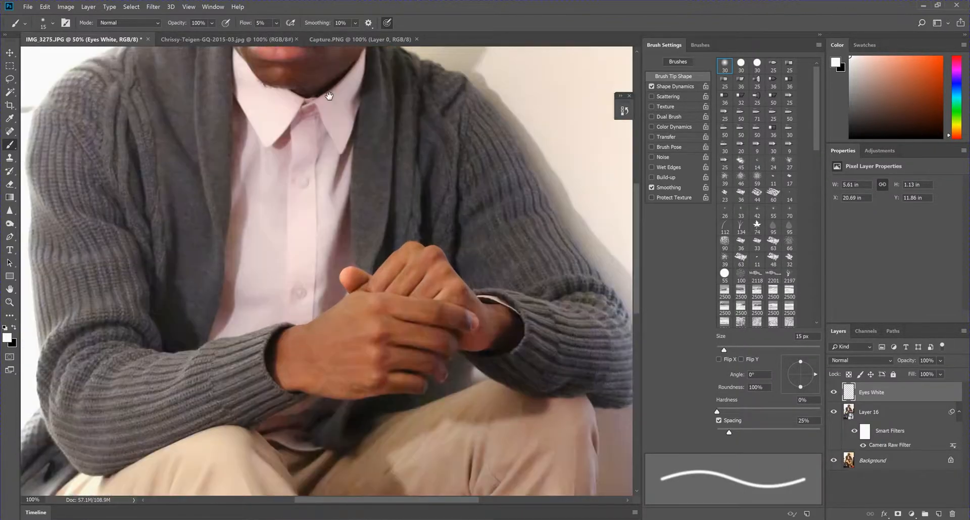
pyautogui.scroll(2, 323, 126)
pyautogui.scroll(3, 322, 126)
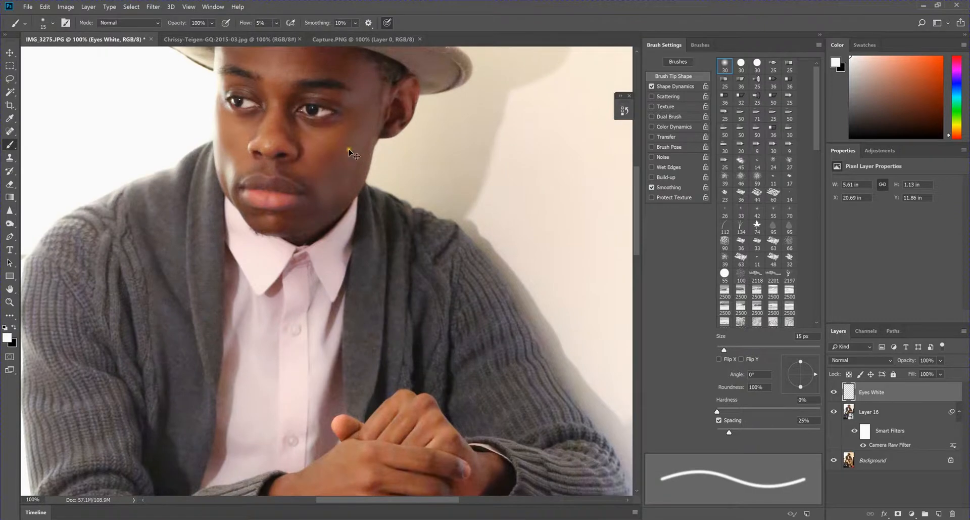
pyautogui.hotkey('ctrl', '+')
pyautogui.scroll(8, 313, 151)
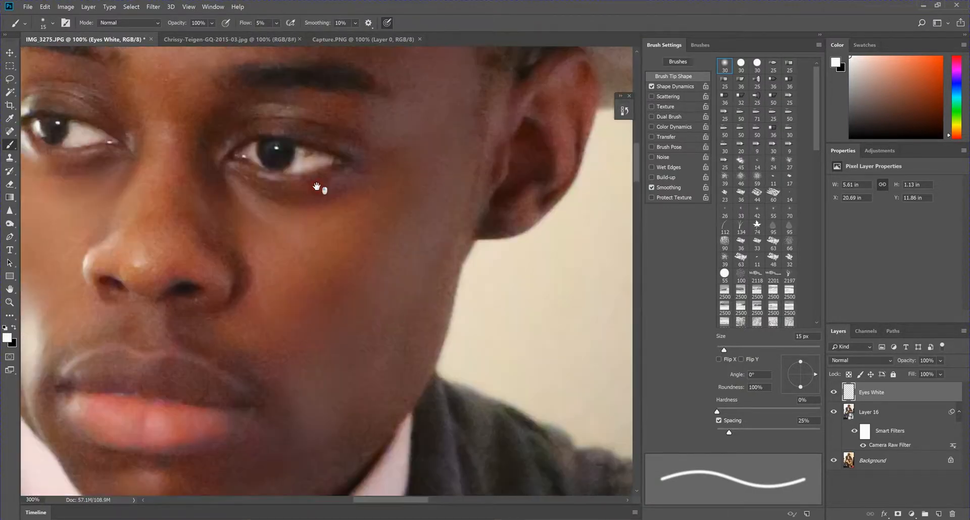
pyautogui.hotkey('ctrl', '+')
pyautogui.hotkey('ctrl', '+')
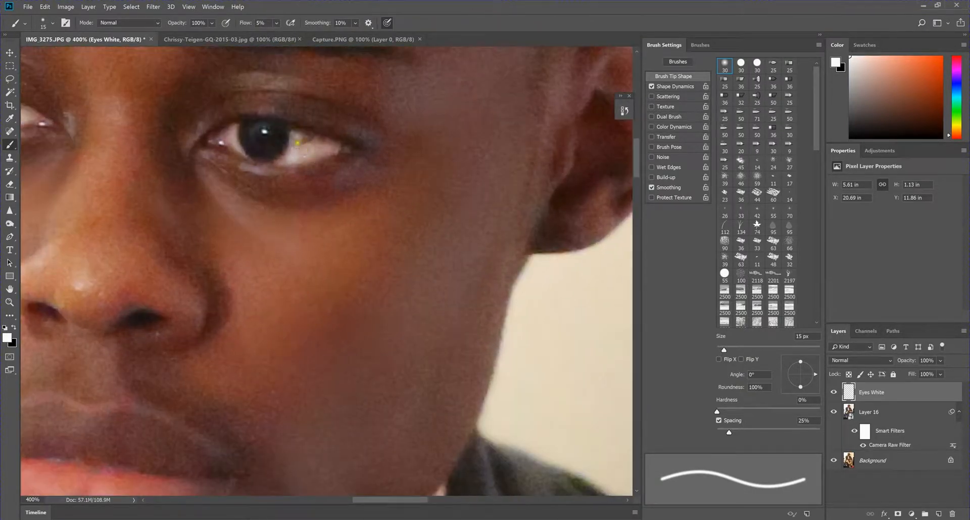
pyautogui.moveTo(296, 137)
pyautogui.mouseDown()
pyautogui.moveTo(289, 162)
pyautogui.moveTo(332, 148)
pyautogui.moveTo(302, 150)
pyautogui.moveTo(305, 160)
pyautogui.moveTo(318, 142)
pyautogui.moveTo(342, 146)
pyautogui.moveTo(238, 147)
pyautogui.mouseUp()
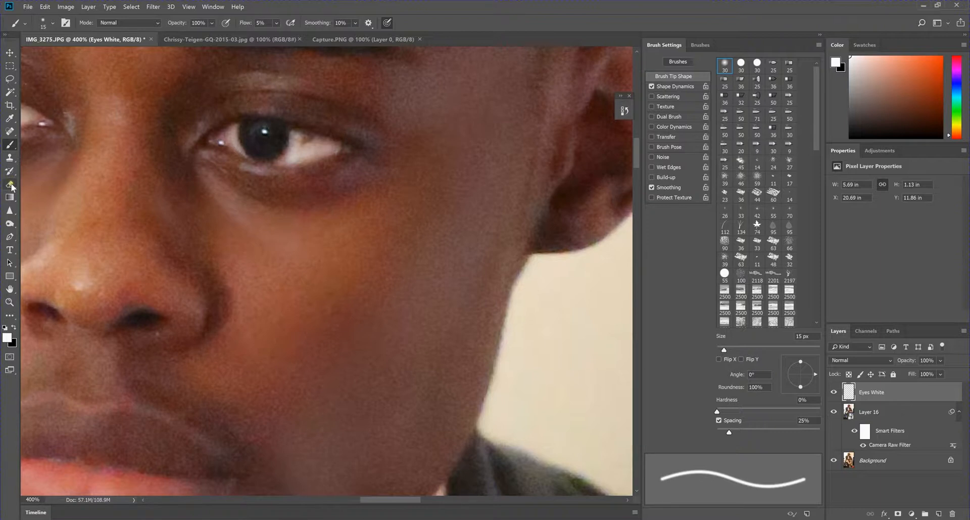
pyautogui.moveTo(248, 160)
pyautogui.mouseDown()
pyautogui.moveTo(278, 150)
pyautogui.moveTo(287, 159)
pyautogui.moveTo(276, 160)
pyautogui.mouseUp()
# - Examine the whitened eyes at decreasing magnification until the whole portrait is in view
pyautogui.hotkey('ctrl', '1')
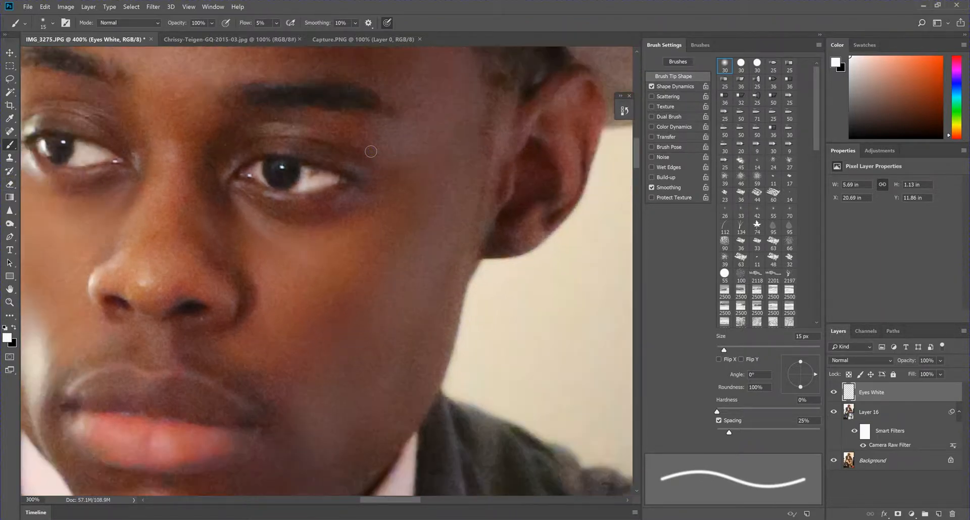
pyautogui.hotkey('ctrl', '-')
pyautogui.hotkey('ctrl', '-')
pyautogui.hotkey('ctrl', '-')
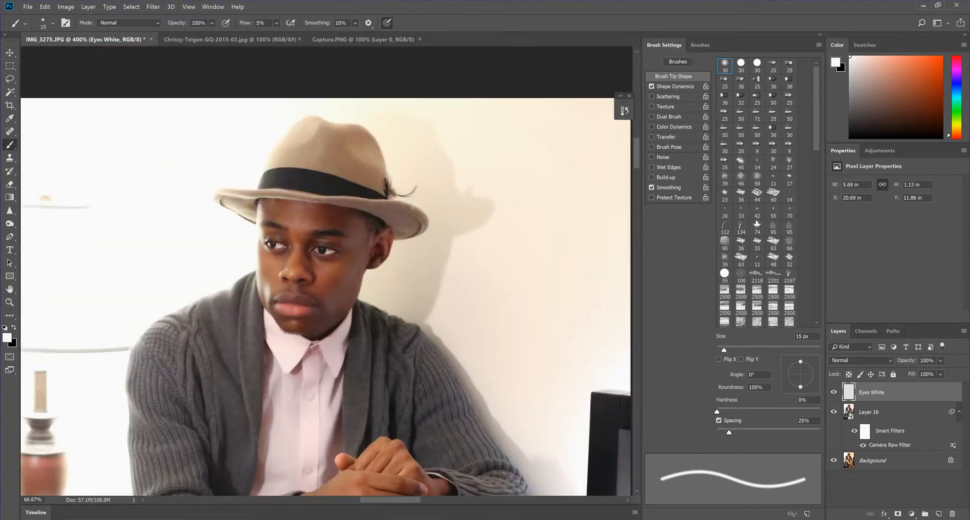
pyautogui.hotkey('ctrl', '-')
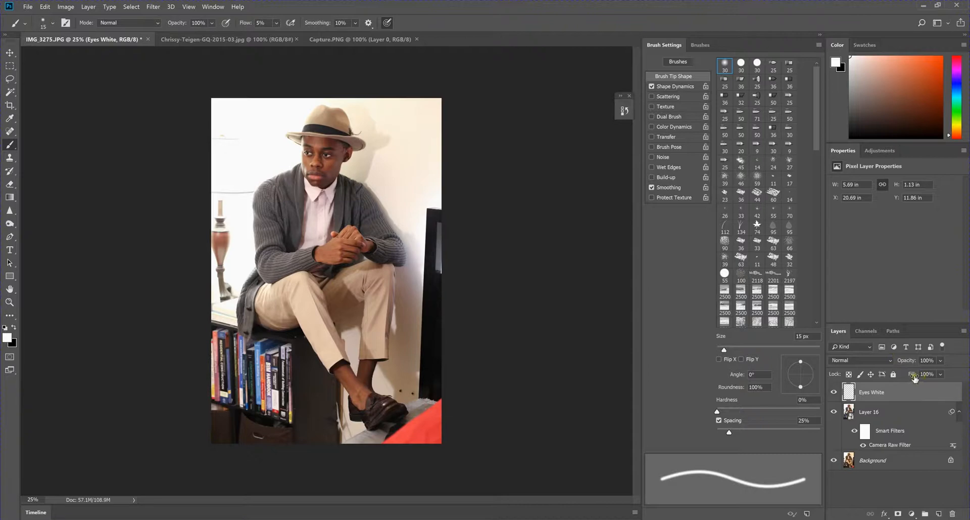
# - Reduce the Eyes White layer's fill to 92% and check the whitening on the whole portrait
pyautogui.moveTo(915, 378); pyautogui.dragTo(911, 381)
pyautogui.hotkey('ctrl', '+')
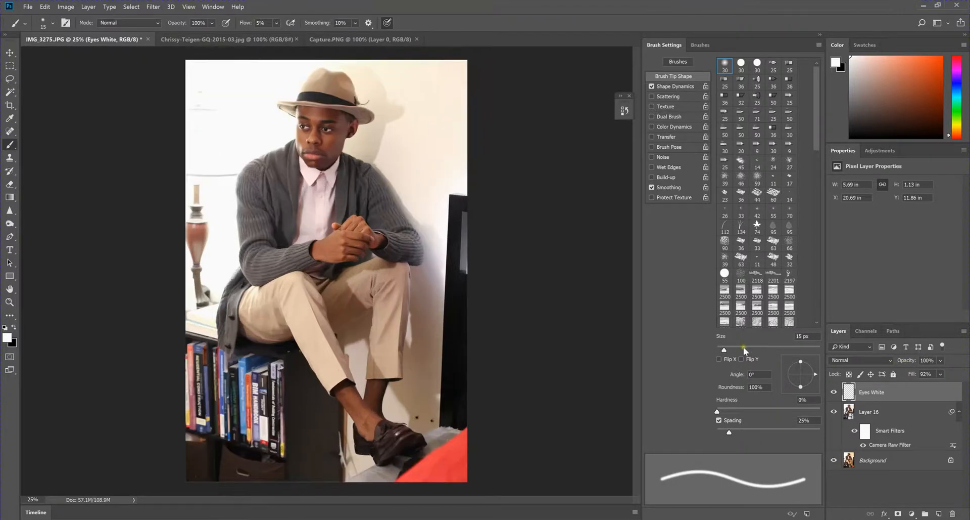
pyautogui.moveTo(345, 164); pyautogui.dragTo(338, 256)
pyautogui.hotkey('ctrl', '-')
pyautogui.hotkey('ctrl', '-')
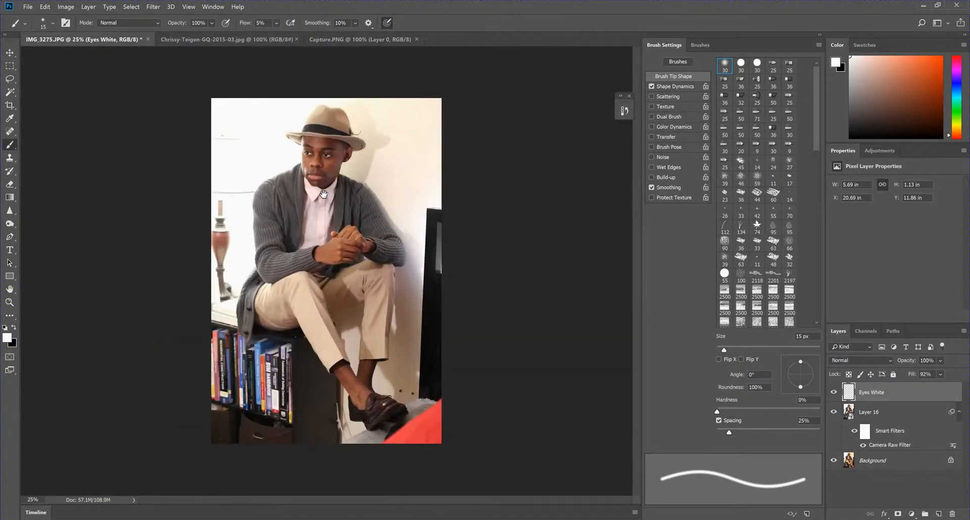
# - Compare the edited portrait with the reference photo Chrissy-Teigen-GQ-2015-03.jpg, looking over the face and upper body
pyautogui.click(228, 38)
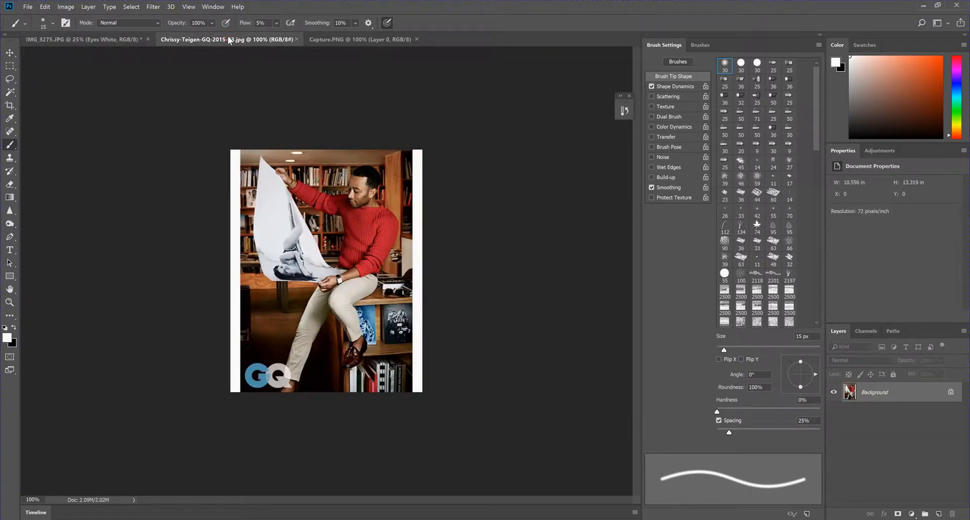
pyautogui.click(116, 37)
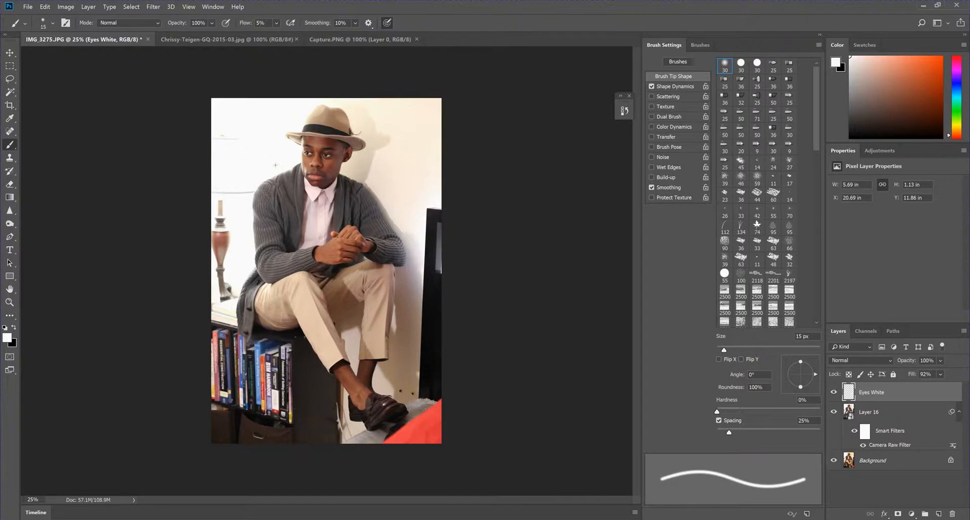
pyautogui.hotkey('ctrl', '+')
pyautogui.hotkey('ctrl', '+')
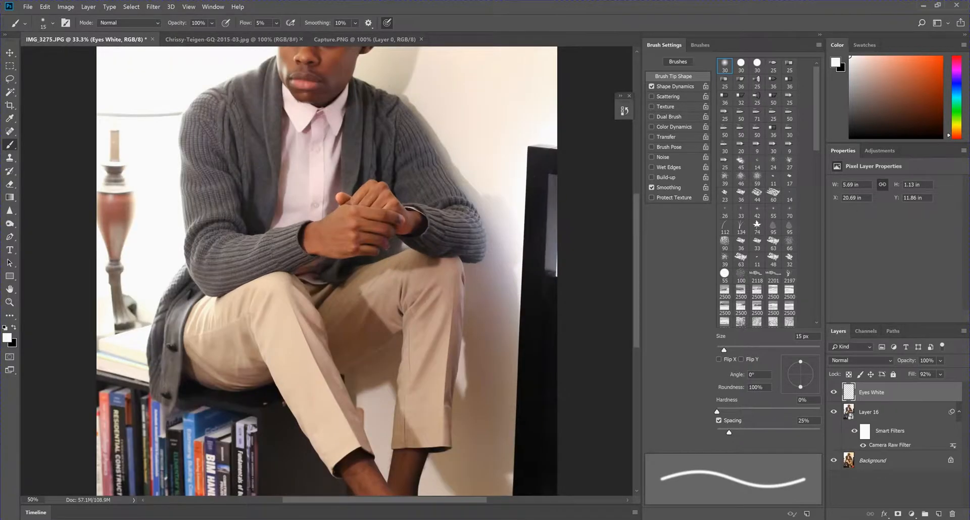
pyautogui.moveTo(352, 166); pyautogui.dragTo(357, 222)
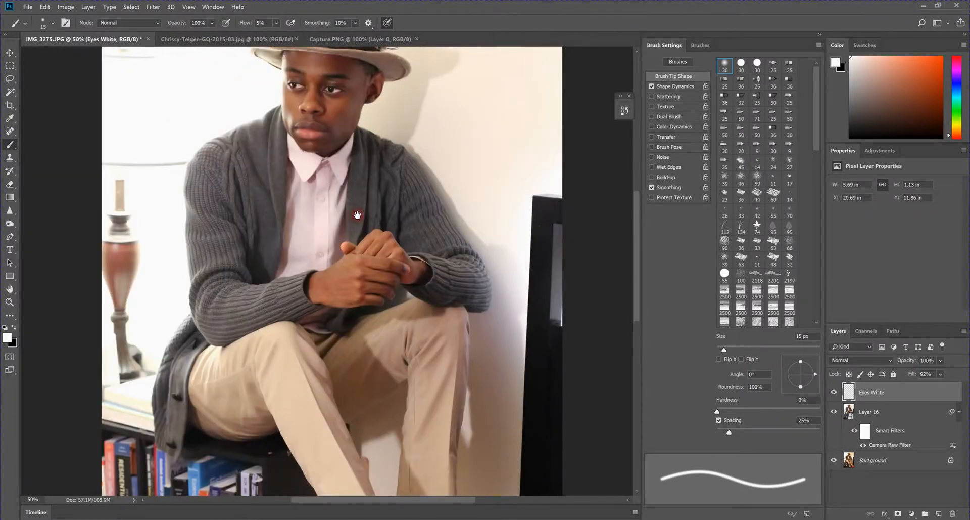
pyautogui.moveTo(356, 182); pyautogui.dragTo(347, 227)
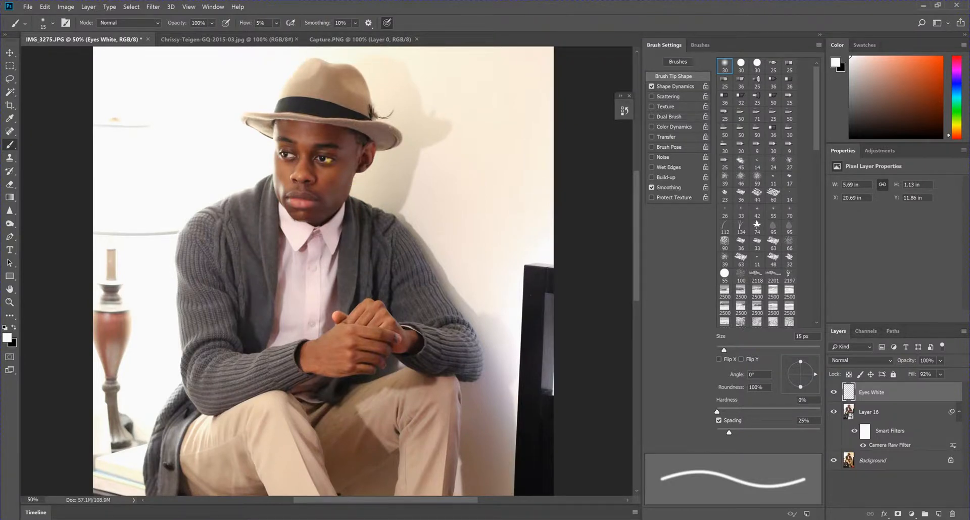
# - Examine the whitened eyes at 300% and judge them again with the full figure in view
pyautogui.hotkey('ctrl', '+')
pyautogui.hotkey('ctrl', '+')
pyautogui.scroll(3, 325, 151)
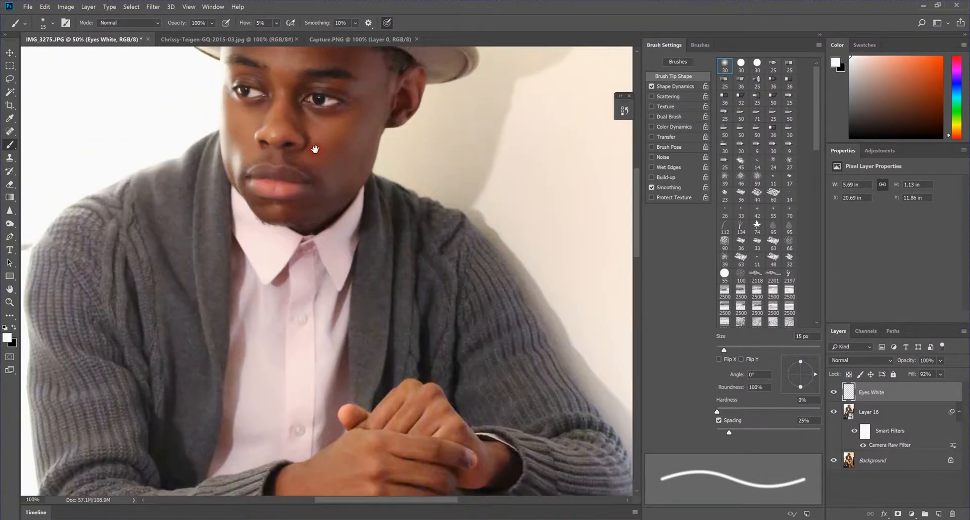
pyautogui.hotkey('ctrl', '+')
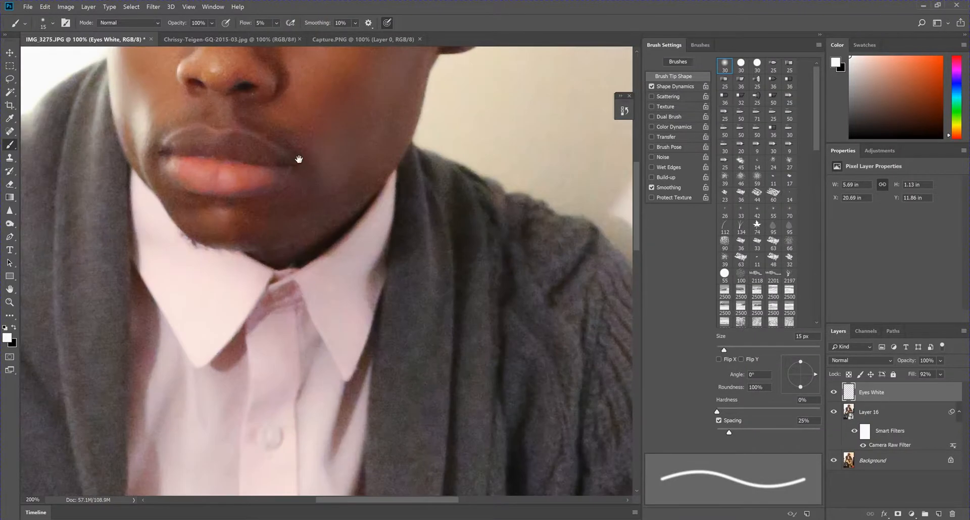
pyautogui.hotkey('ctrl', '+')
pyautogui.scroll(3, 308, 246)
pyautogui.scroll(5, 308, 246)
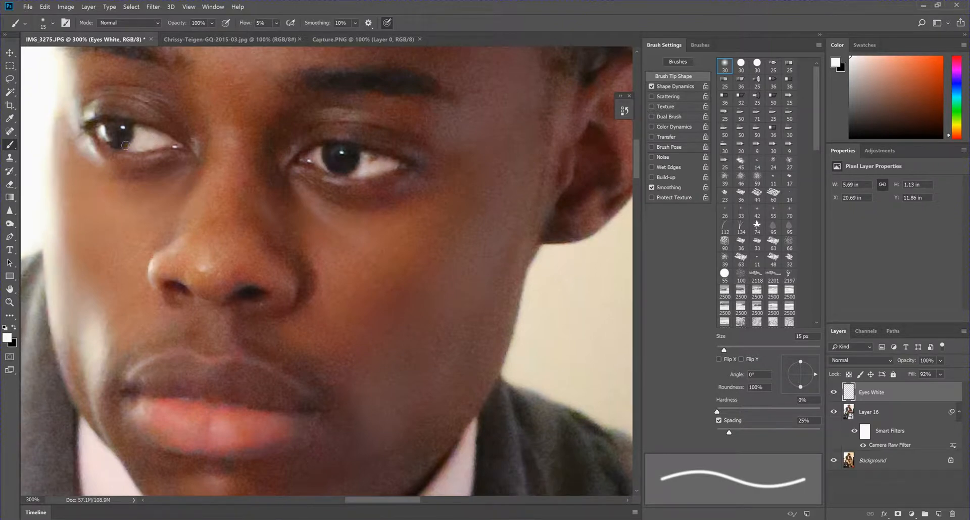
pyautogui.hotkey('ctrl', '-')
pyautogui.hotkey('ctrl', '-')
pyautogui.hotkey('ctrl', '-')
pyautogui.hotkey('ctrl', '-')
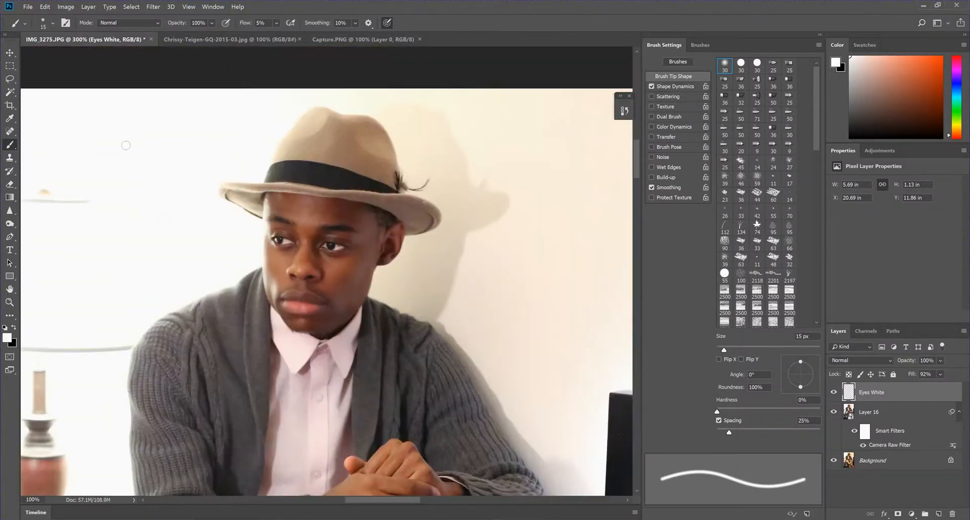
pyautogui.hotkey('ctrl', '-')
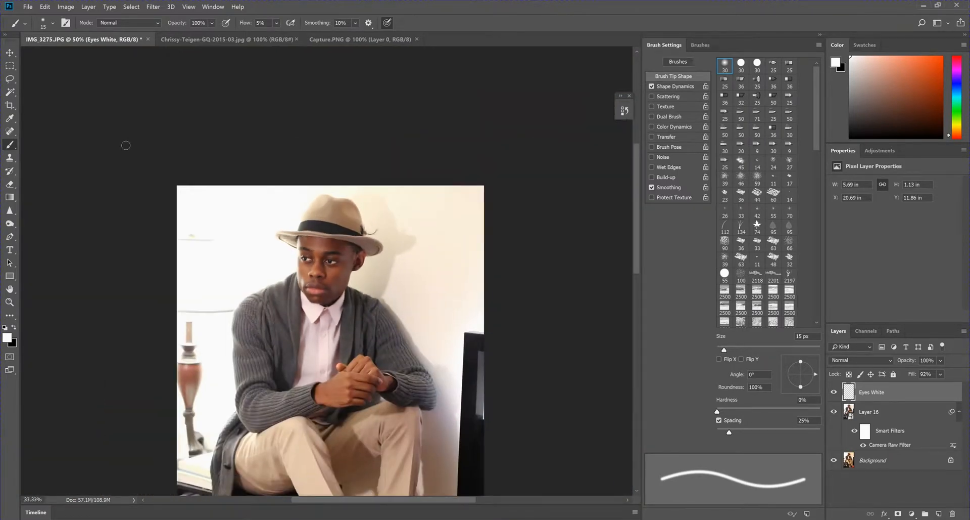
pyautogui.moveTo(236, 185); pyautogui.dragTo(221, 118)
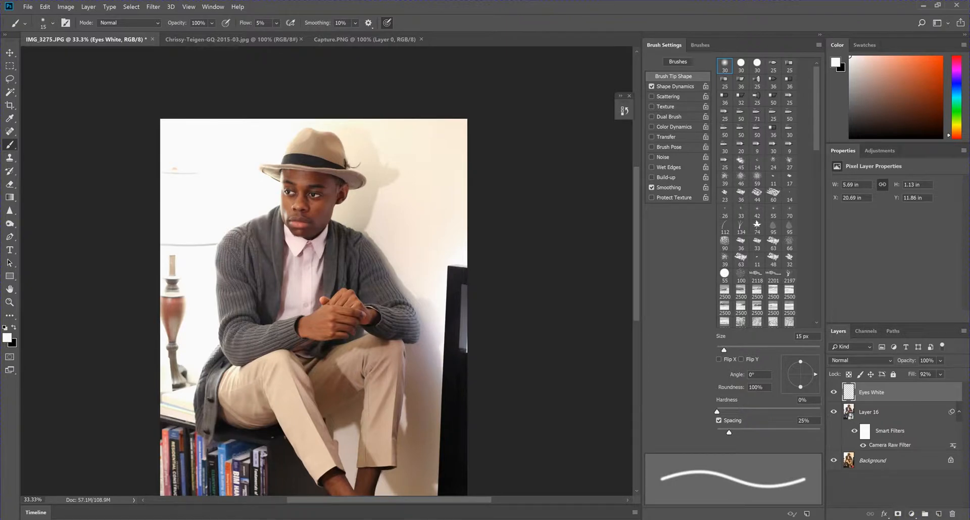
# - Add a Curves adjustment layer above the Eyes White layer
pyautogui.click(912, 513)
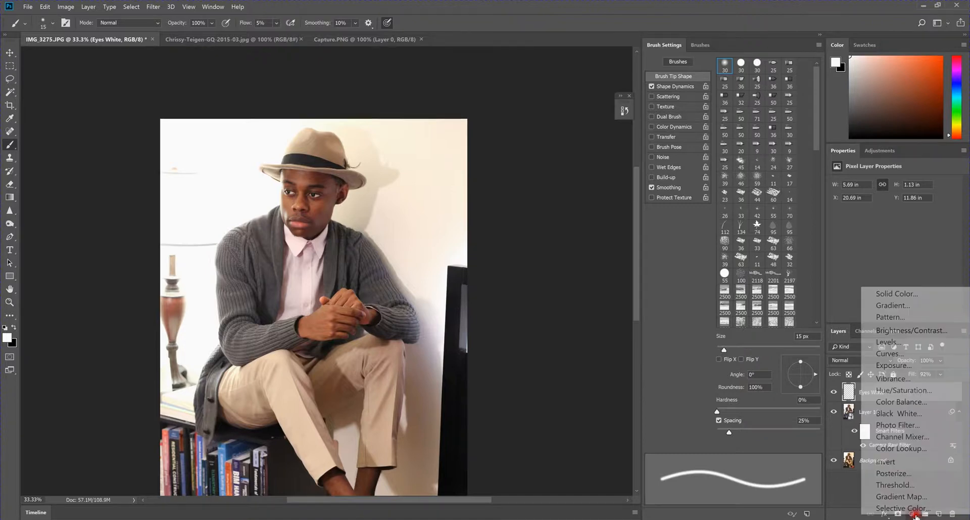
pyautogui.click(914, 514)
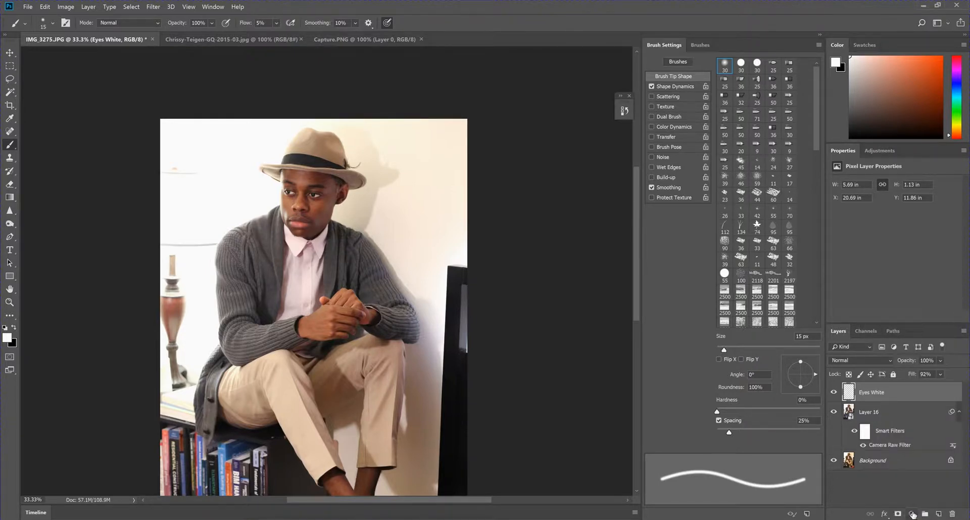
pyautogui.click(913, 514)
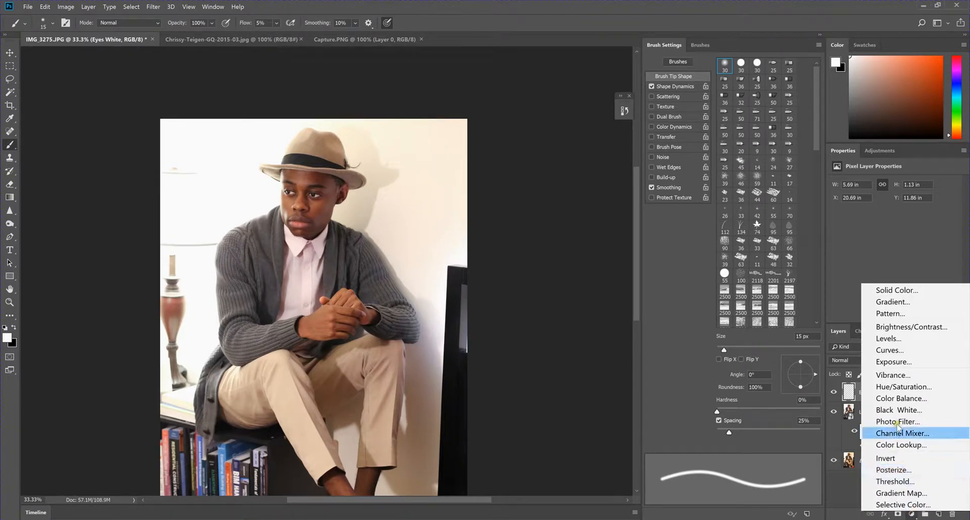
pyautogui.click(890, 349)
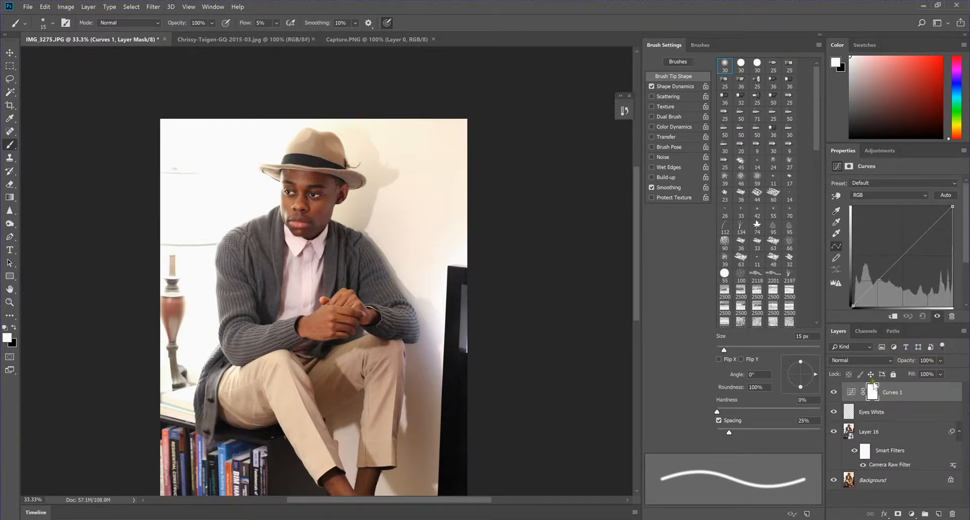
# - Raise the darker midtones of the RGB curve with one point for strong brightening, judging the effect on the eyes
pyautogui.moveTo(894, 265); pyautogui.dragTo(882, 258)
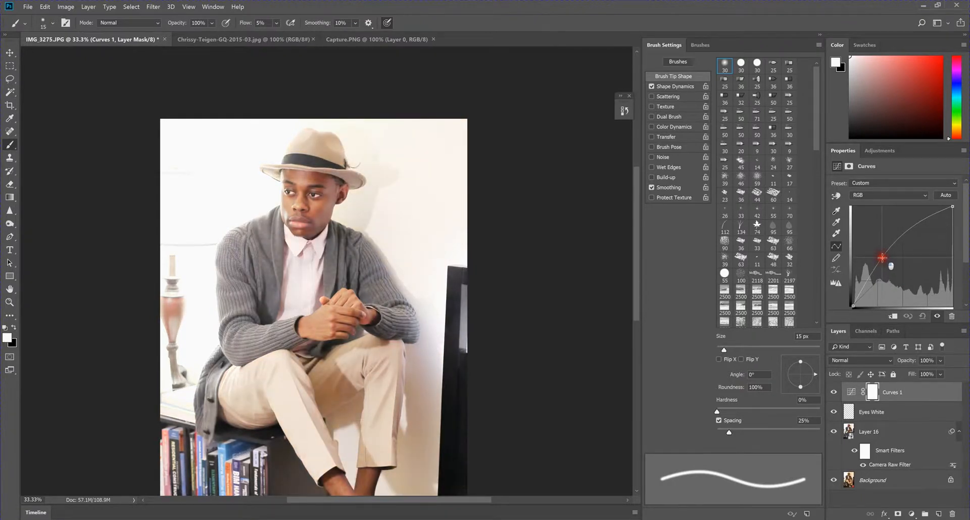
pyautogui.moveTo(882, 257)
pyautogui.mouseDown()
pyautogui.moveTo(871, 246)
pyautogui.moveTo(885, 259)
pyautogui.mouseUp()
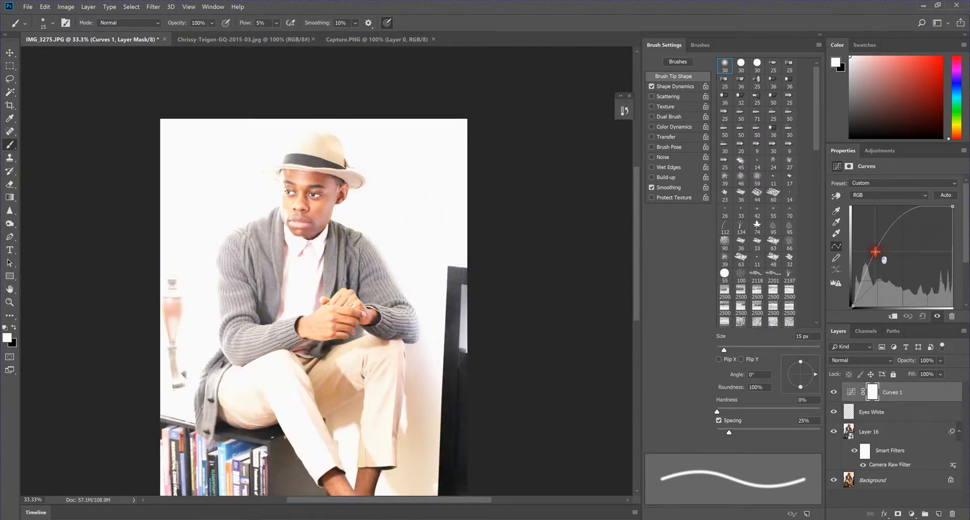
pyautogui.hotkey('ctrl', '1')
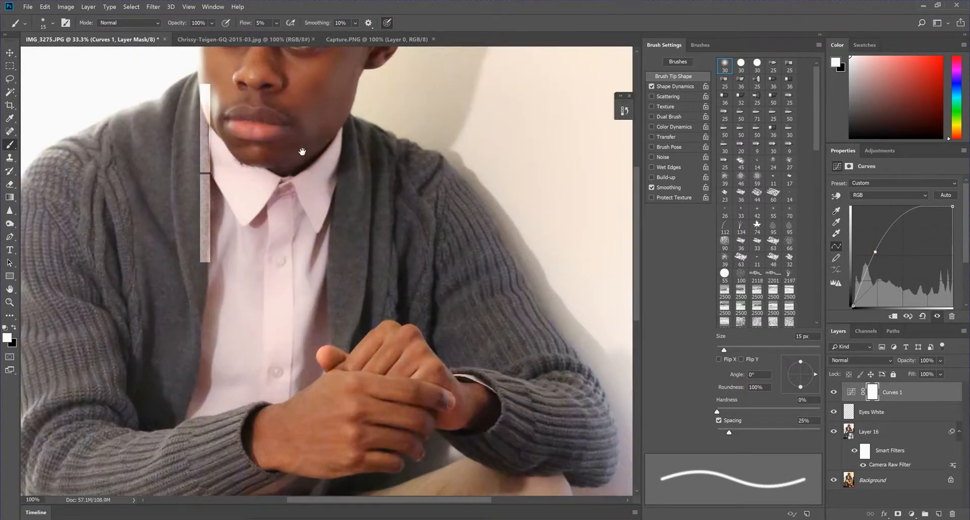
pyautogui.moveTo(302, 152); pyautogui.dragTo(303, 245)
pyautogui.hotkey('ctrl', '+')
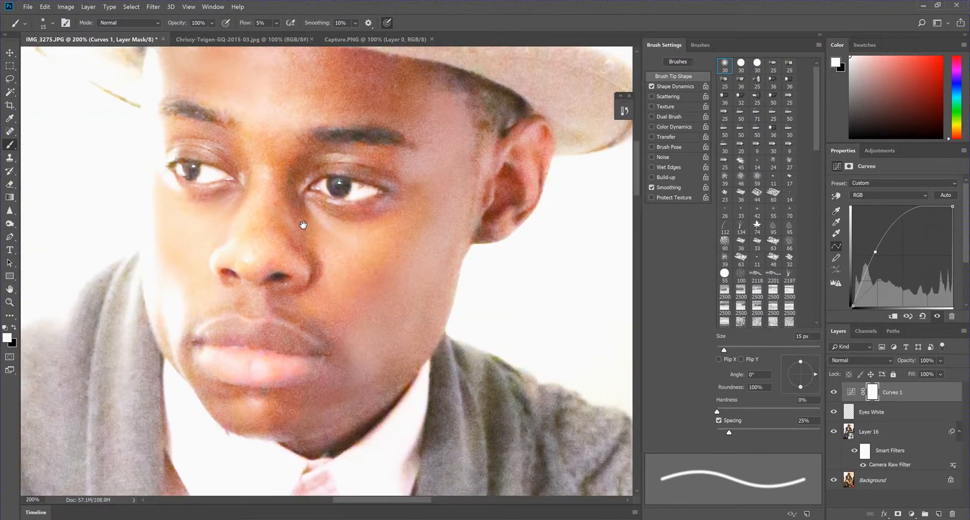
pyautogui.hotkey('ctrl', '+')
pyautogui.moveTo(293, 182); pyautogui.dragTo(300, 214)
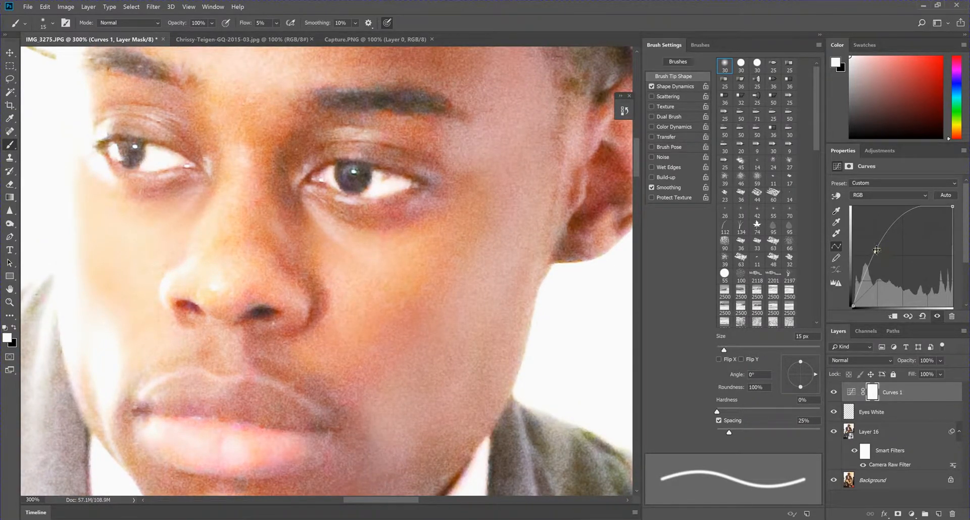
pyautogui.moveTo(877, 247)
pyautogui.mouseDown()
pyautogui.moveTo(870, 241)
pyautogui.moveTo(878, 245)
pyautogui.mouseUp()
# - Invert the Curves 1 layer mask to black to hide the brightening everywhere
pyautogui.rightClick(875, 394)
pyautogui.click(898, 383)
pyautogui.hotkey('ctrl', 'i')
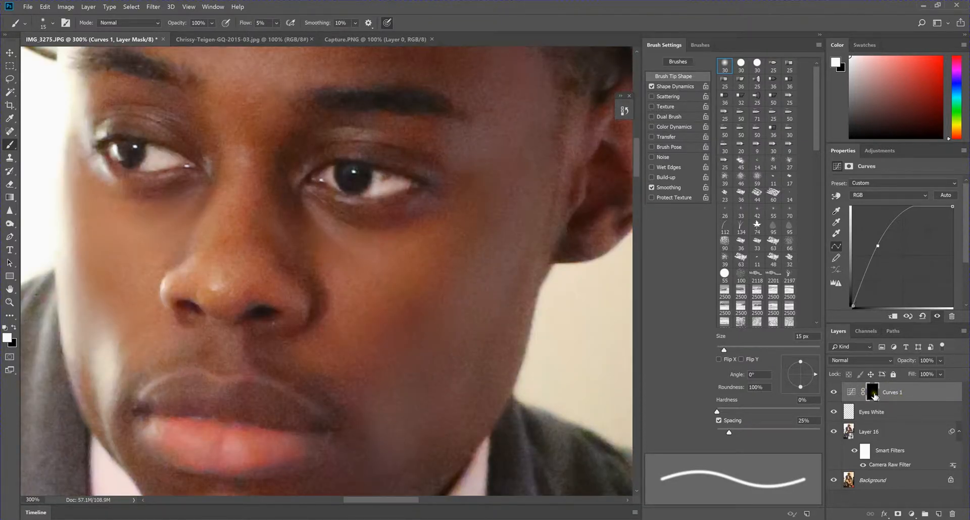
# - Keep white as foreground colour and paint on the Curves 1 mask over the iris of the eye nearer the ear
pyautogui.hotkey('ctrl', '1')
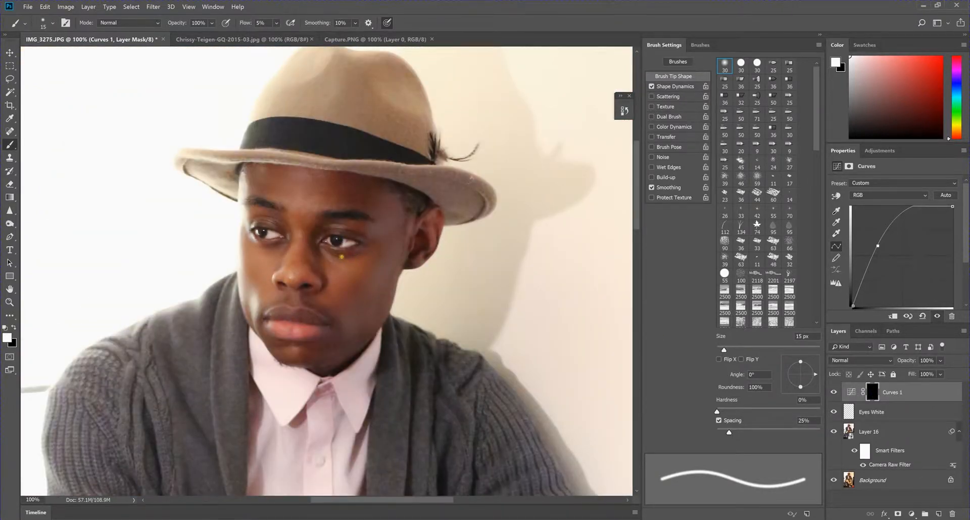
pyautogui.hotkey('ctrl', '+')
pyautogui.hotkey('ctrl', '+')
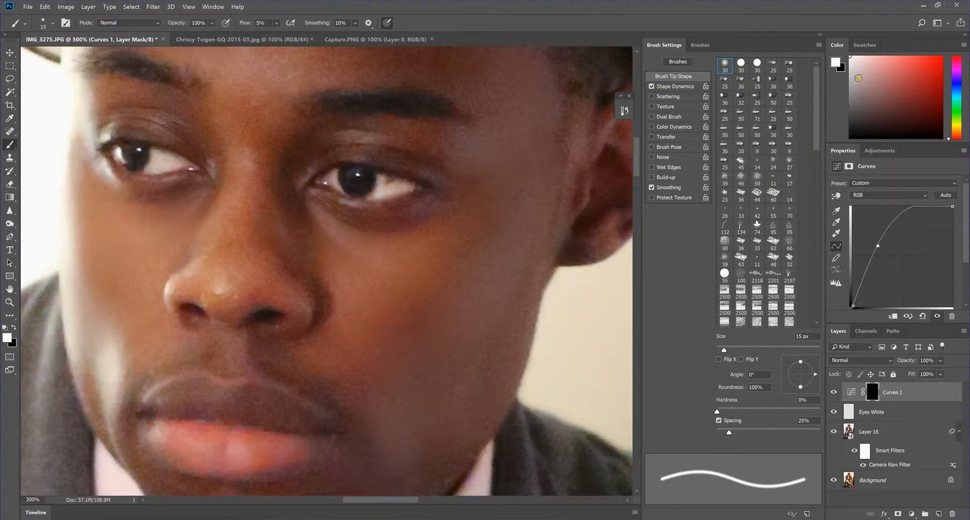
pyautogui.click(854, 56)
pyautogui.moveTo(853, 59); pyautogui.dragTo(850, 56)
pyautogui.hotkey('ctrl', '+')
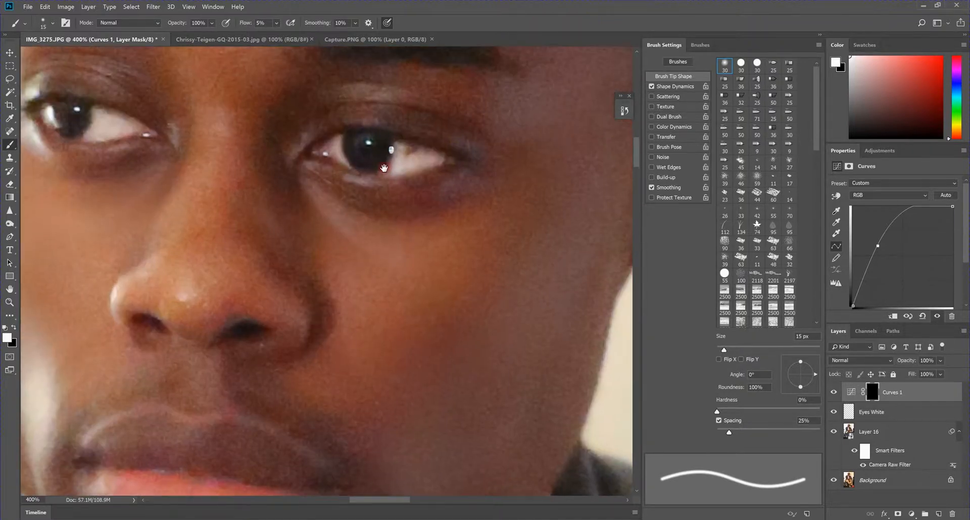
pyautogui.scroll(2, 389, 167)
pyautogui.hotkey('ctrl', '+')
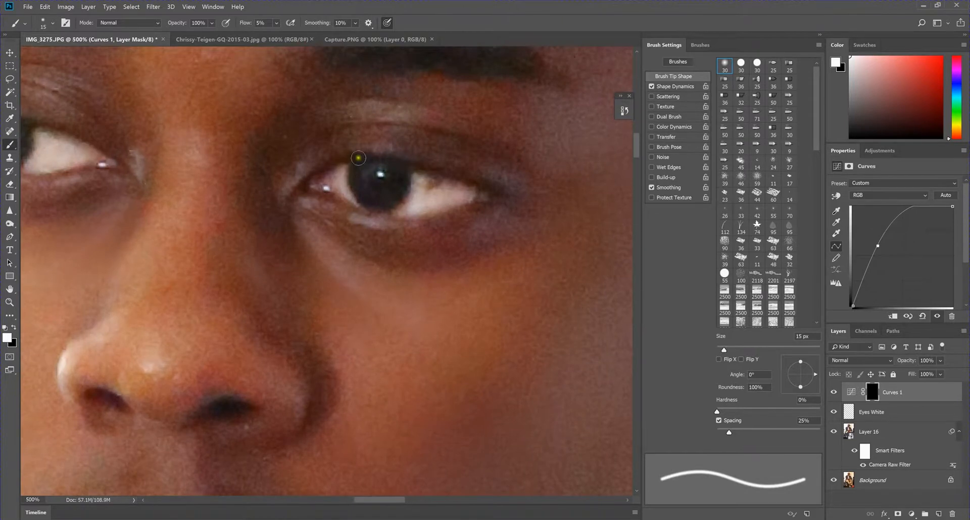
pyautogui.moveTo(365, 178)
pyautogui.mouseDown()
pyautogui.moveTo(373, 197)
pyautogui.moveTo(397, 183)
pyautogui.moveTo(391, 194)
pyautogui.moveTo(367, 192)
pyautogui.moveTo(383, 167)
pyautogui.moveTo(371, 199)
pyautogui.moveTo(392, 191)
pyautogui.moveTo(404, 169)
pyautogui.moveTo(401, 190)
pyautogui.moveTo(374, 200)
pyautogui.moveTo(370, 146)
pyautogui.moveTo(384, 212)
pyautogui.mouseUp()
pyautogui.moveTo(332, 196); pyautogui.dragTo(462, 237)
# - Build up the brightening in both irises with soft 15 px white strokes at 5% flow on the Curves 1 mask
pyautogui.moveTo(130, 179)
pyautogui.mouseDown()
pyautogui.moveTo(132, 165)
pyautogui.moveTo(146, 188)
pyautogui.moveTo(155, 161)
pyautogui.moveTo(135, 163)
pyautogui.moveTo(131, 180)
pyautogui.moveTo(152, 183)
pyautogui.moveTo(158, 160)
pyautogui.mouseUp()
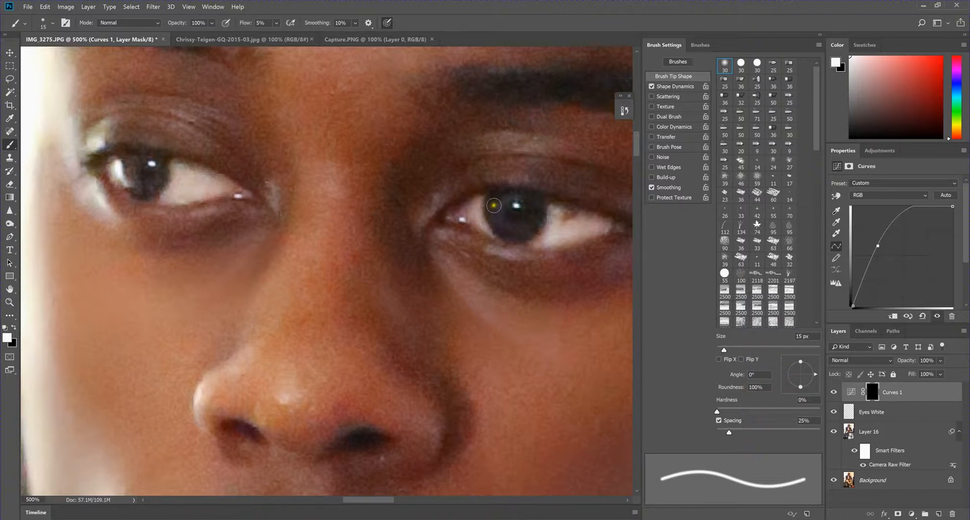
pyautogui.moveTo(495, 204)
pyautogui.mouseDown()
pyautogui.moveTo(527, 226)
pyautogui.moveTo(538, 197)
pyautogui.moveTo(533, 229)
pyautogui.moveTo(496, 220)
pyautogui.moveTo(556, 179)
pyautogui.moveTo(514, 208)
pyautogui.moveTo(506, 187)
pyautogui.moveTo(521, 184)
pyautogui.moveTo(492, 209)
pyautogui.moveTo(533, 215)
pyautogui.moveTo(523, 225)
pyautogui.moveTo(501, 227)
pyautogui.moveTo(497, 205)
pyautogui.moveTo(502, 226)
pyautogui.mouseUp()
pyautogui.moveTo(134, 166)
pyautogui.mouseDown()
pyautogui.moveTo(133, 185)
pyautogui.moveTo(157, 167)
pyautogui.moveTo(154, 187)
pyautogui.moveTo(138, 179)
pyautogui.mouseUp()
pyautogui.moveTo(538, 209)
pyautogui.mouseDown()
pyautogui.moveTo(523, 230)
pyautogui.moveTo(507, 228)
pyautogui.moveTo(491, 196)
pyautogui.moveTo(493, 203)
pyautogui.mouseUp()
pyautogui.moveTo(155, 169)
pyautogui.mouseDown()
pyautogui.moveTo(160, 183)
pyautogui.moveTo(124, 173)
pyautogui.moveTo(123, 162)
pyautogui.moveTo(132, 187)
pyautogui.mouseUp()
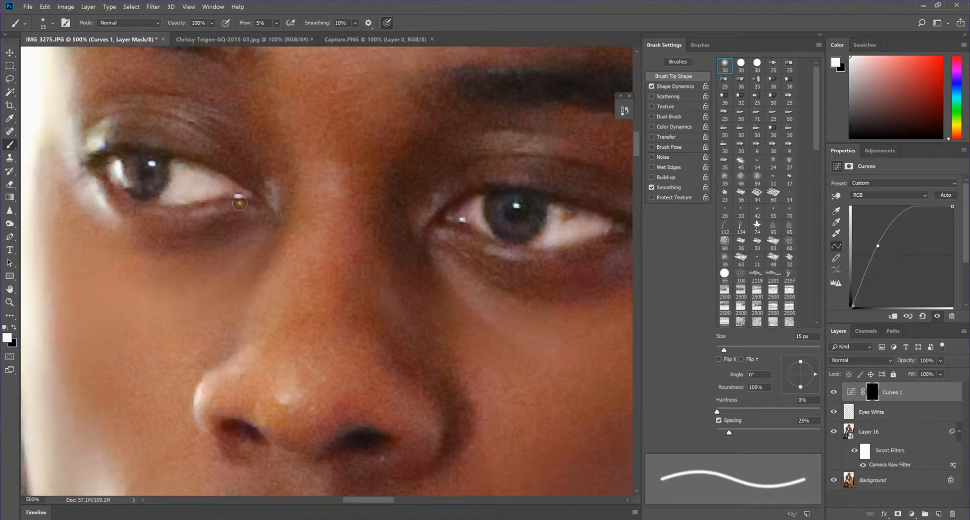
# - Check the eyes at portrait scale and brighten the iris nearer the ear further with white on the Curves 1 mask
pyautogui.hotkey('ctrl', '-')
pyautogui.hotkey('ctrl', '-')
pyautogui.hotkey('ctrl', '-')
pyautogui.hotkey('ctrl', '-')
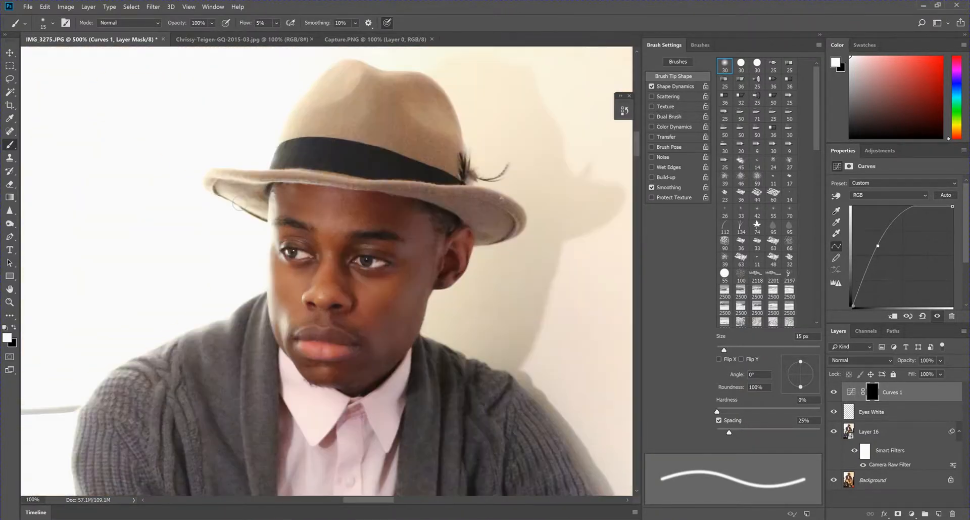
pyautogui.hotkey('ctrl', '-')
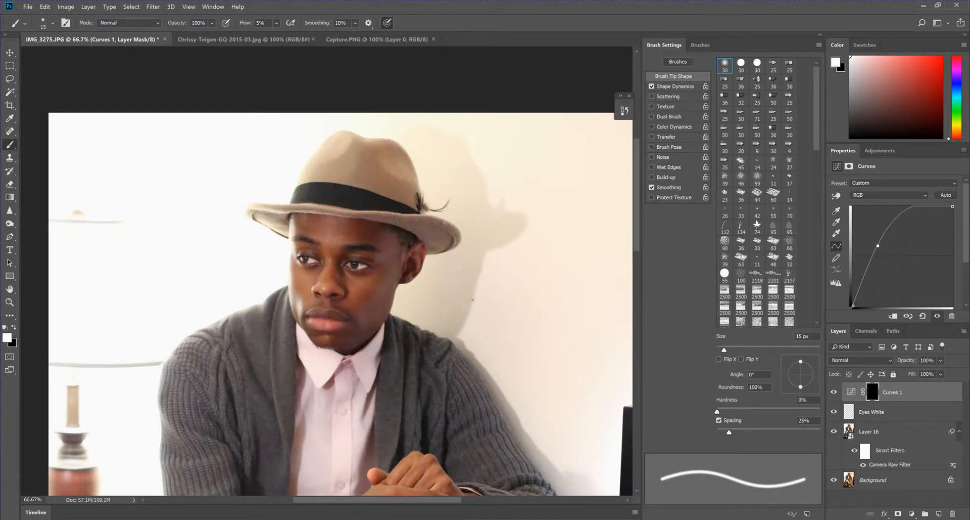
pyautogui.hotkey('ctrl', '+')
pyautogui.hotkey('ctrl', '+')
pyautogui.hotkey('ctrl', '+')
pyautogui.hotkey('ctrl', '+')
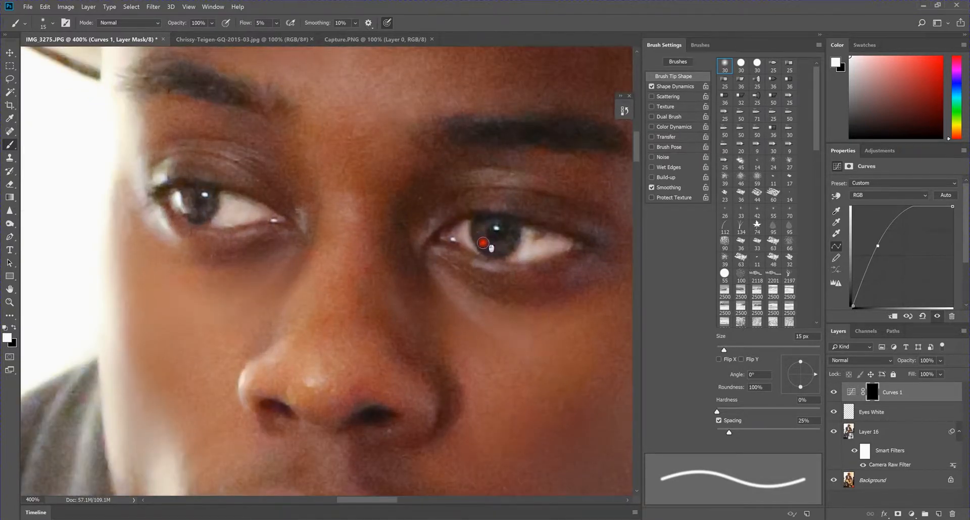
pyautogui.moveTo(483, 243)
pyautogui.mouseDown()
pyautogui.moveTo(499, 253)
pyautogui.moveTo(515, 242)
pyautogui.moveTo(511, 225)
pyautogui.moveTo(510, 243)
pyautogui.moveTo(489, 252)
pyautogui.moveTo(483, 223)
pyautogui.mouseUp()
pyautogui.hotkey('ctrl', '0')
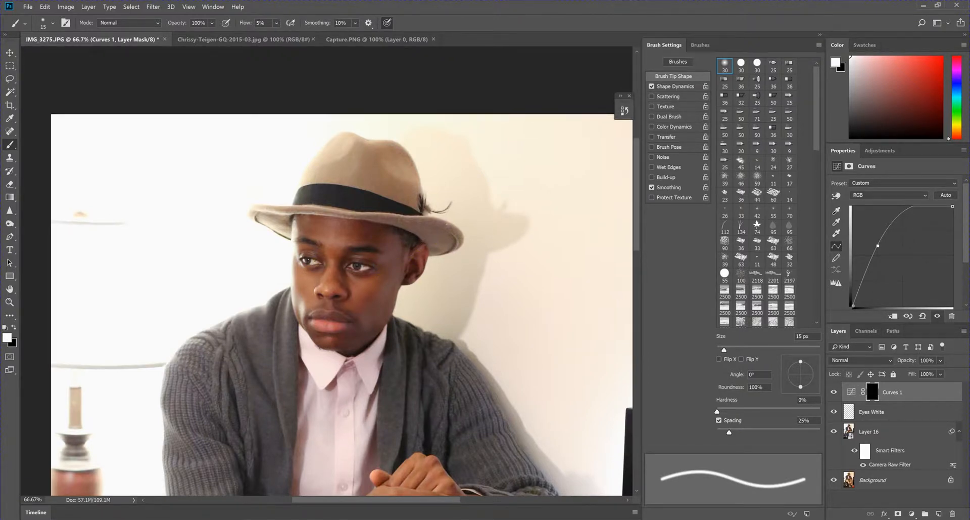
# - Reduce the Curves 1 layer's fill to 50% to soften the iris brightening
pyautogui.hotkey('ctrl', '+')
pyautogui.hotkey('ctrl', '+')
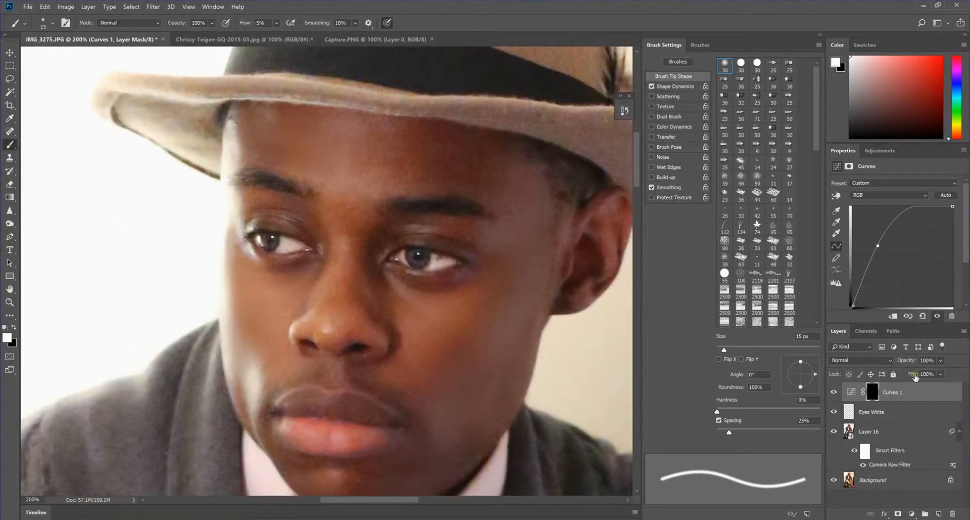
pyautogui.moveTo(917, 376); pyautogui.dragTo(887, 393)
pyautogui.hotkey('ctrl', '-')
pyautogui.hotkey('ctrl', '-')
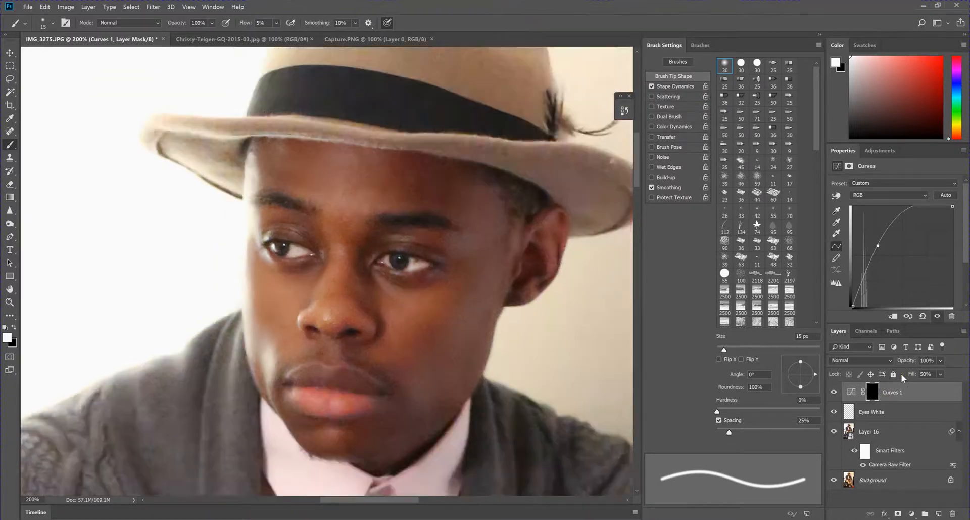
# - Add a Color Balance adjustment layer above the Curves 1 layer
pyautogui.hotkey('ctrl', '-')
pyautogui.hotkey('ctrl', '-')
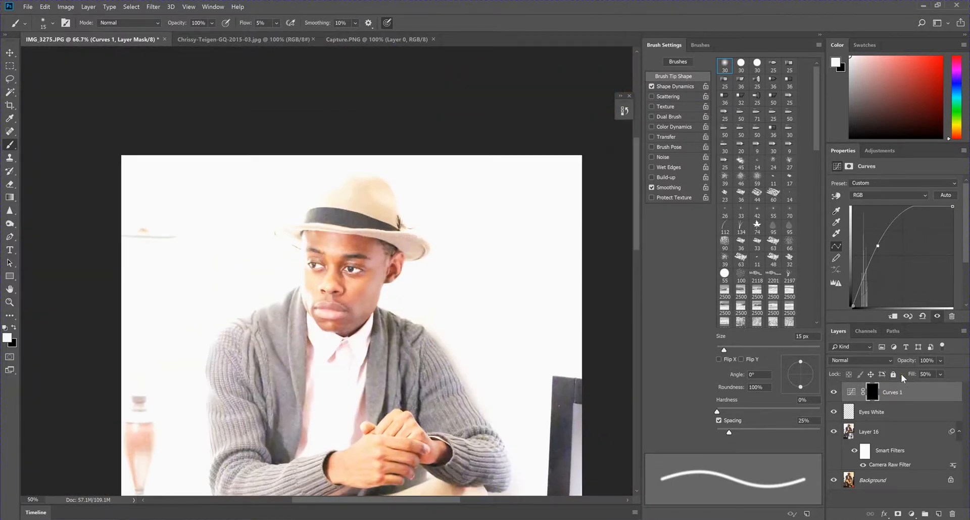
pyautogui.hotkey('ctrl', '-')
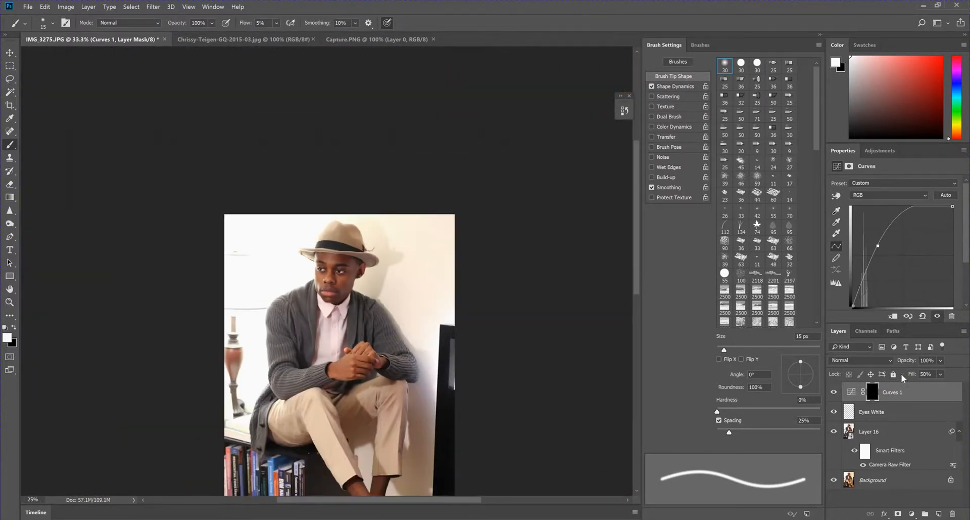
pyautogui.hotkey('ctrl', '+')
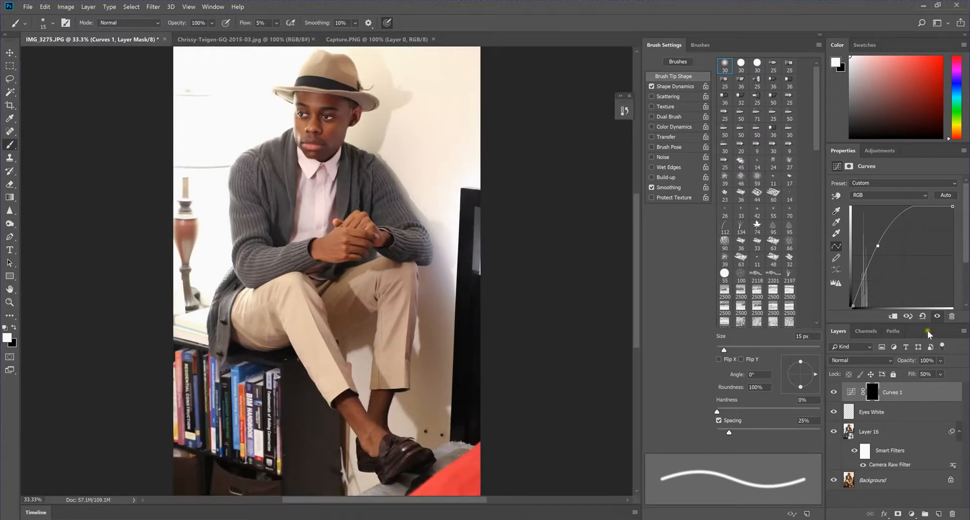
pyautogui.moveTo(913, 373); pyautogui.dragTo(955, 394)
pyautogui.click(913, 514)
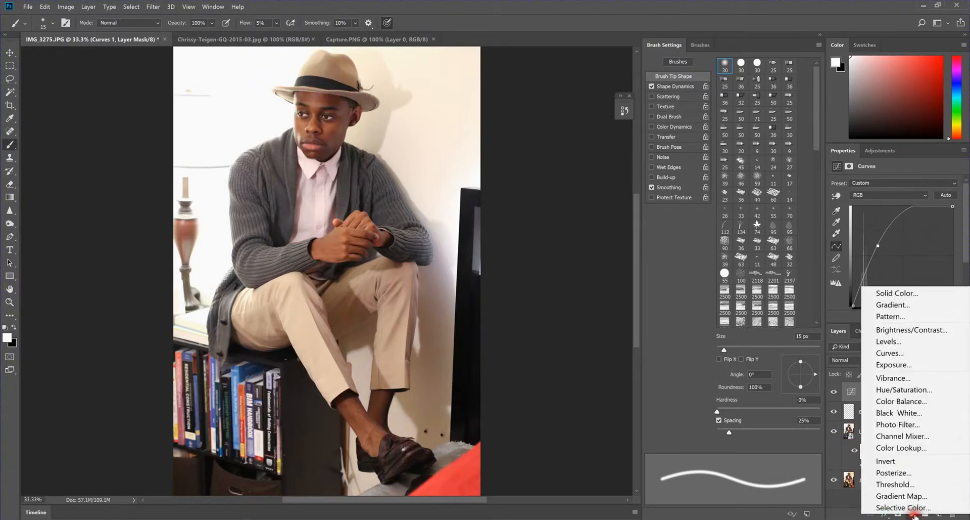
pyautogui.click(905, 402)
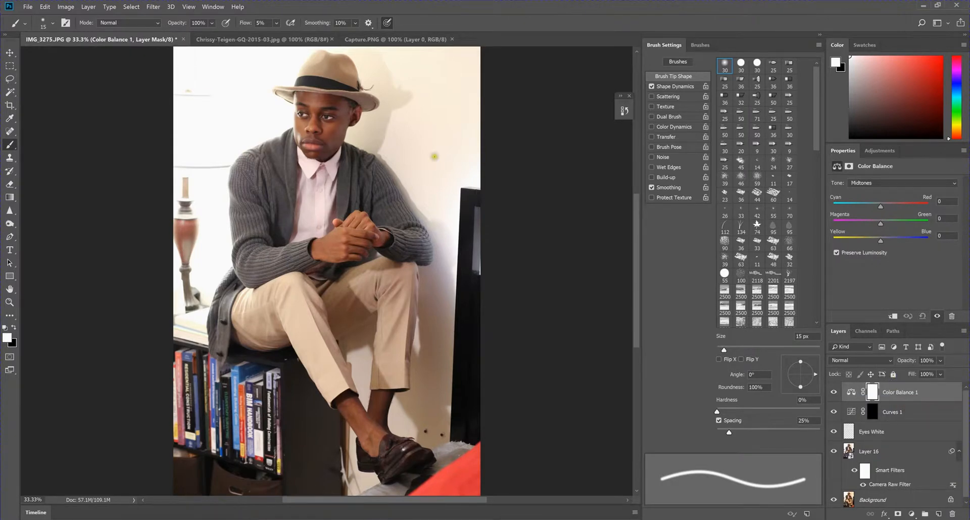
# - Bring the face into close view and clip the Color Balance 1 layer to the Curves 1 layer
pyautogui.hotkey('ctrl', '+')
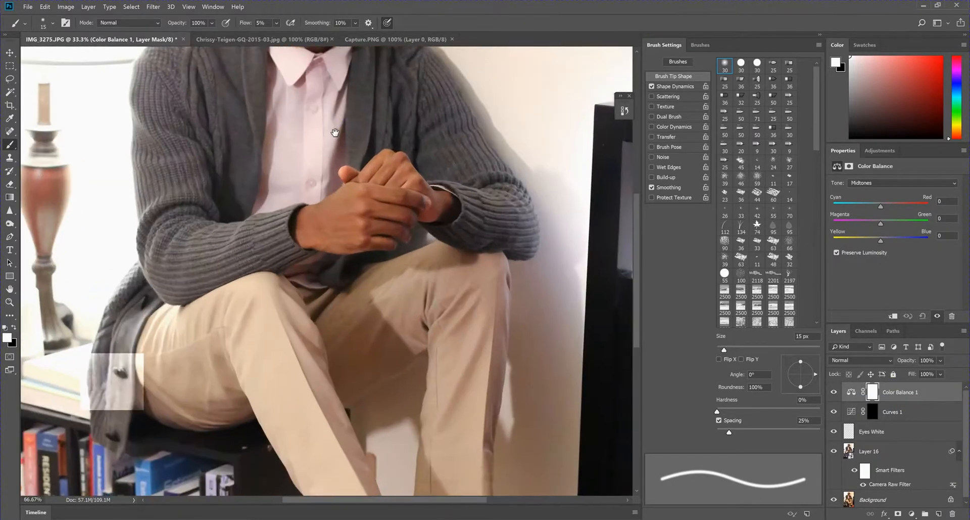
pyautogui.moveTo(337, 123); pyautogui.dragTo(336, 190)
pyautogui.scroll(5, 334, 181)
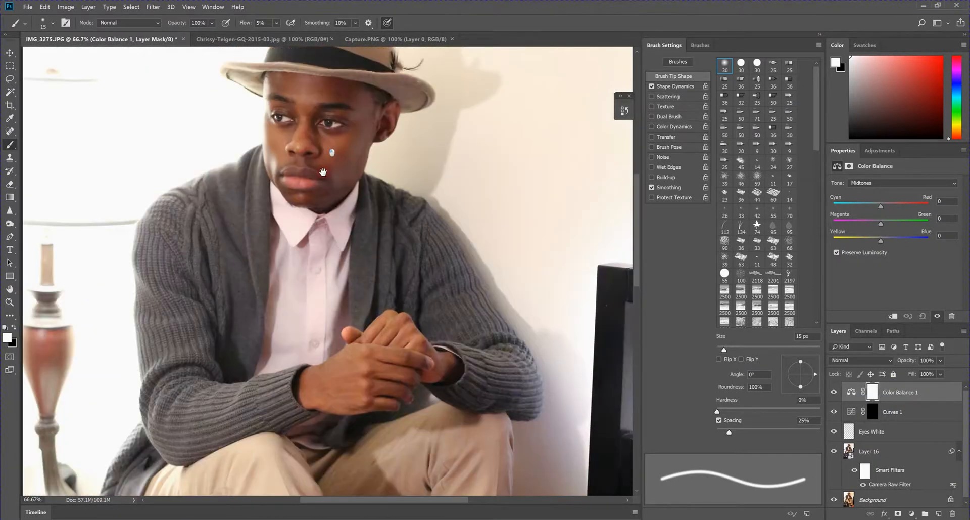
pyautogui.hotkey('ctrl', '+')
pyautogui.hotkey('ctrl', '+')
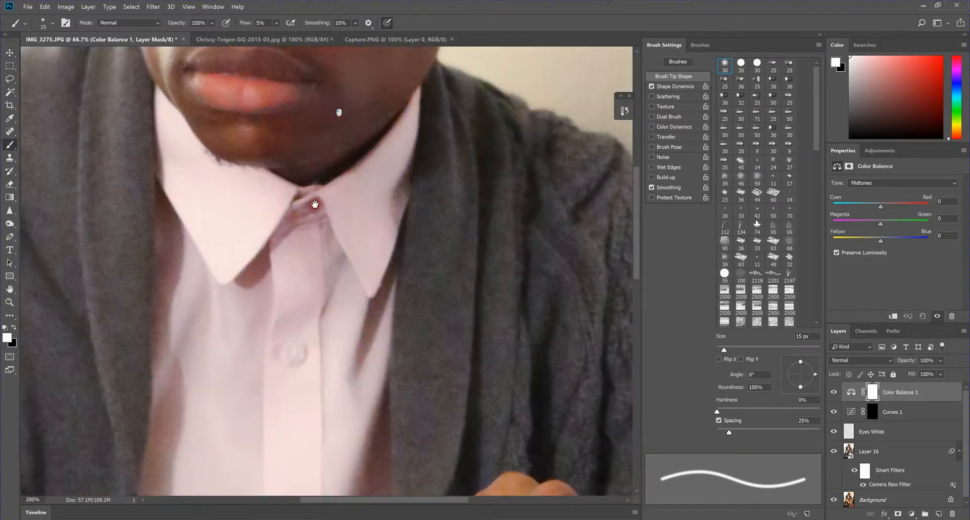
pyautogui.scroll(6, 315, 202)
pyautogui.scroll(2, 316, 162)
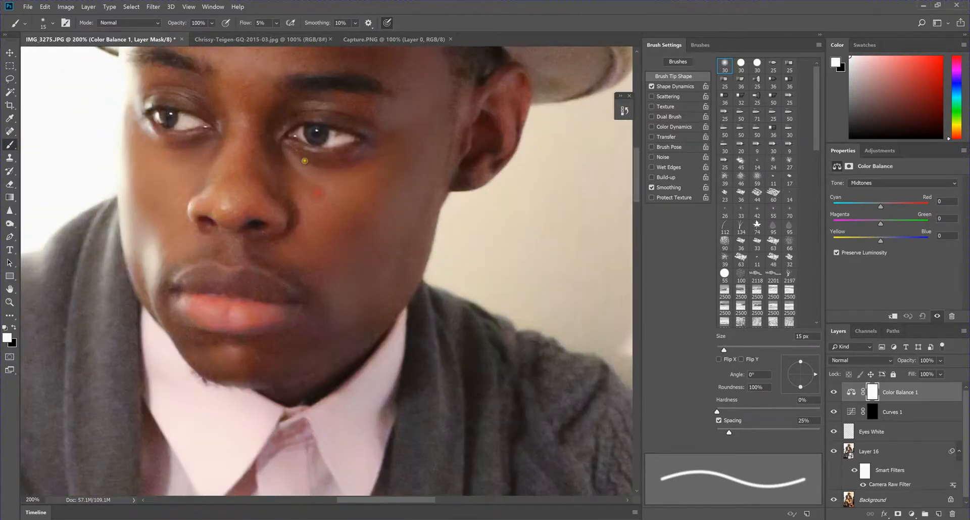
pyautogui.click(893, 398)
pyautogui.moveTo(890, 399); pyautogui.dragTo(895, 399)
pyautogui.keyDown('alt'); pyautogui.click(898, 401); pyautogui.keyUp('alt')
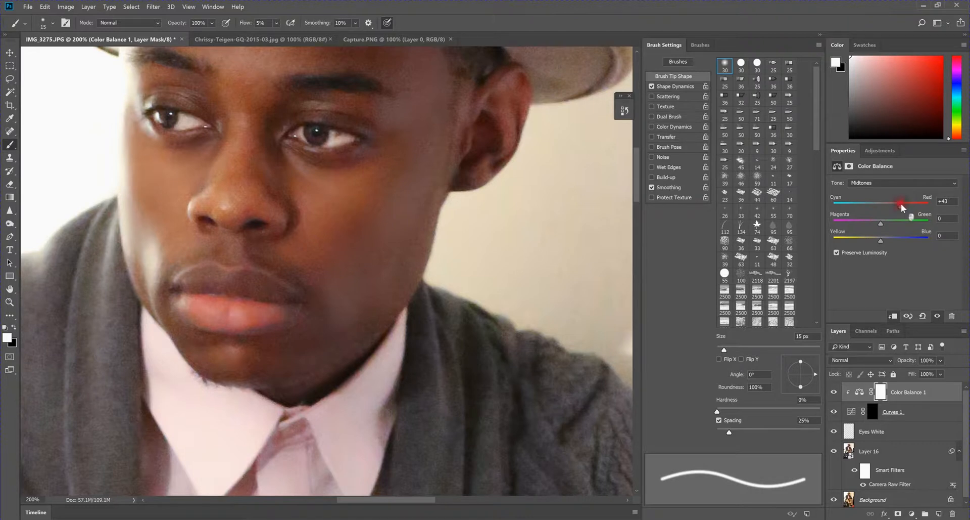
# - Set the Color Balance 1 midtones to +24 for Cyan–Red and -9 for Yellow–Blue to warm the irises
pyautogui.moveTo(901, 203); pyautogui.dragTo(886, 215)
pyautogui.moveTo(881, 240); pyautogui.dragTo(866, 240)
pyautogui.moveTo(859, 239); pyautogui.dragTo(871, 243)
pyautogui.moveTo(878, 241); pyautogui.dragTo(877, 242)
# - Examine the warmed eye colour at full-portrait scale and at half size
pyautogui.hotkey('ctrl', '-')
pyautogui.hotkey('ctrl', '-')
pyautogui.hotkey('ctrl', '-')
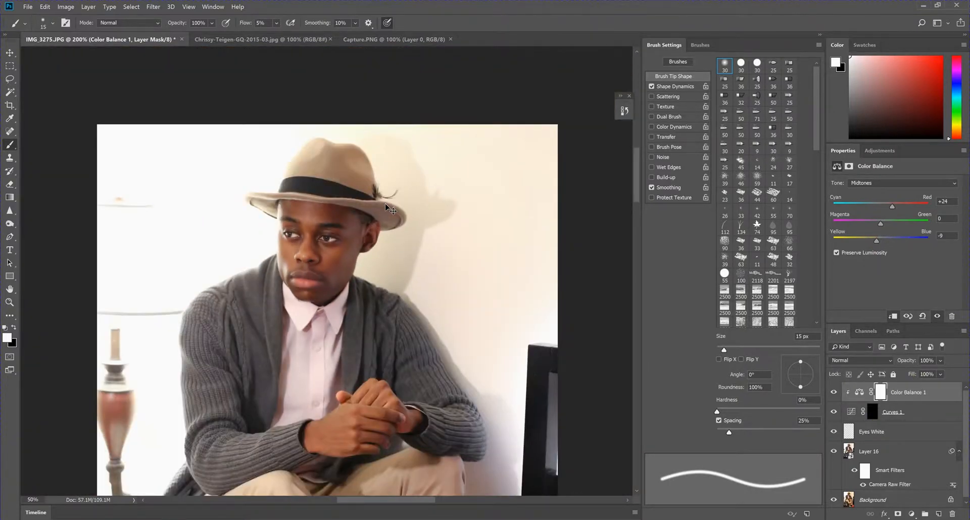
pyautogui.hotkey('ctrl', '-')
pyautogui.hotkey('ctrl', '-')
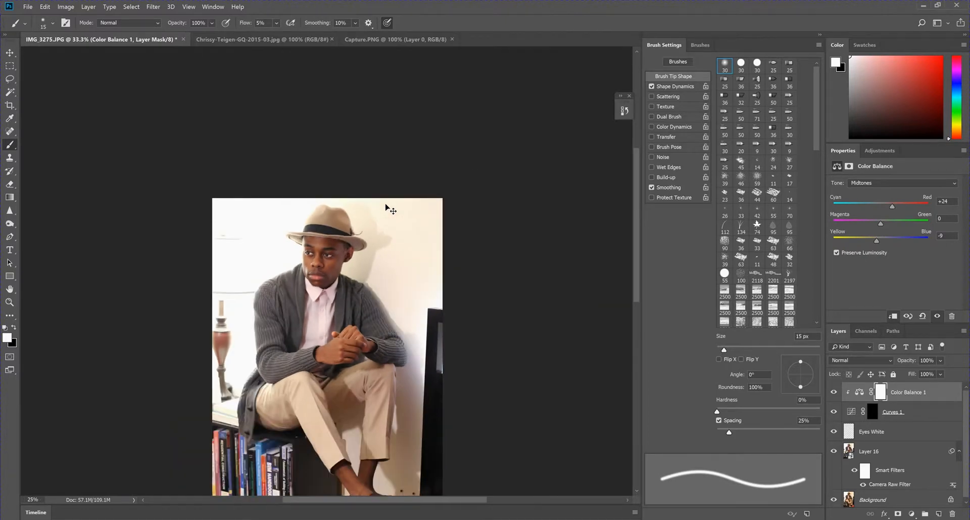
pyautogui.hotkey('ctrl', '+')
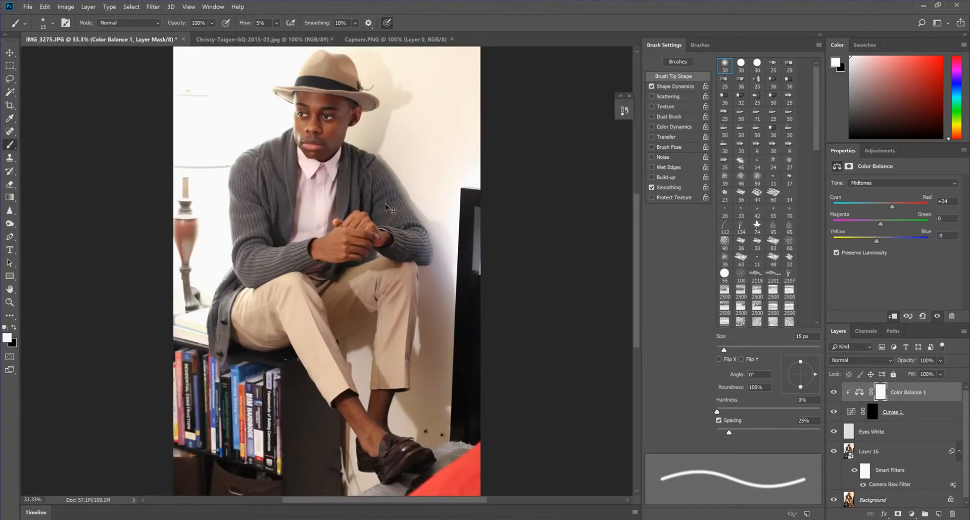
pyautogui.hotkey('ctrl', '+')
pyautogui.moveTo(372, 195); pyautogui.dragTo(376, 247)
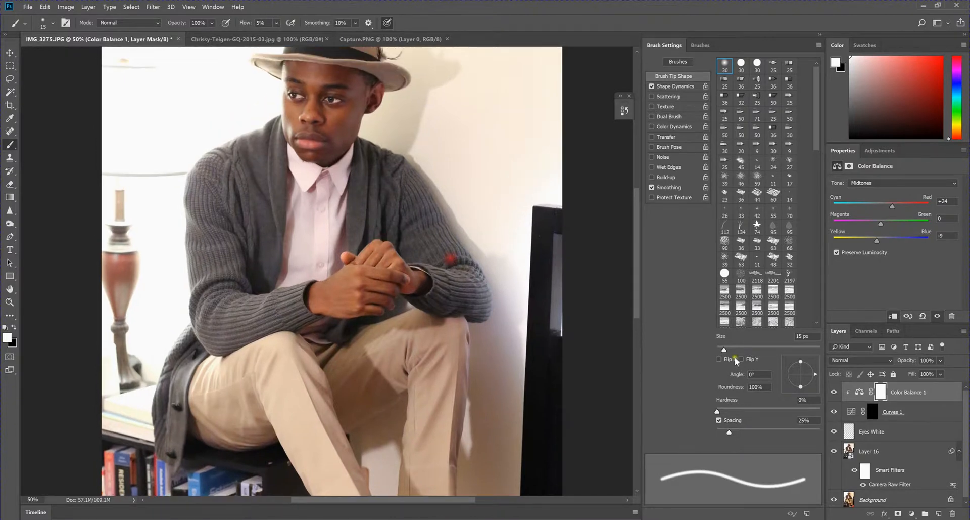
# - Set the Curves 1 layer's fill to 90% and check the eyes at portrait scale
pyautogui.click(910, 412)
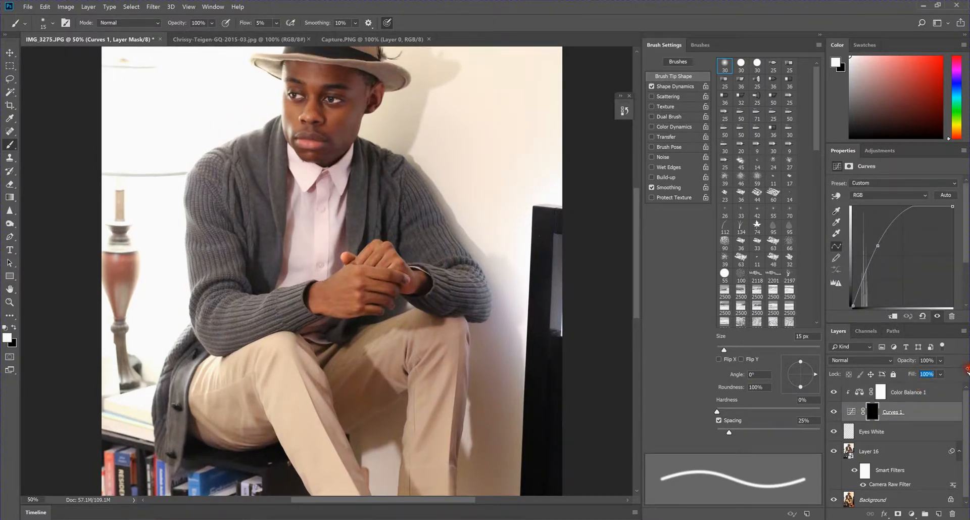
pyautogui.press('Escape')
pyautogui.moveTo(928, 374); pyautogui.dragTo(792, 351)
pyautogui.write('90')
pyautogui.scroll(-2, 549, 307)
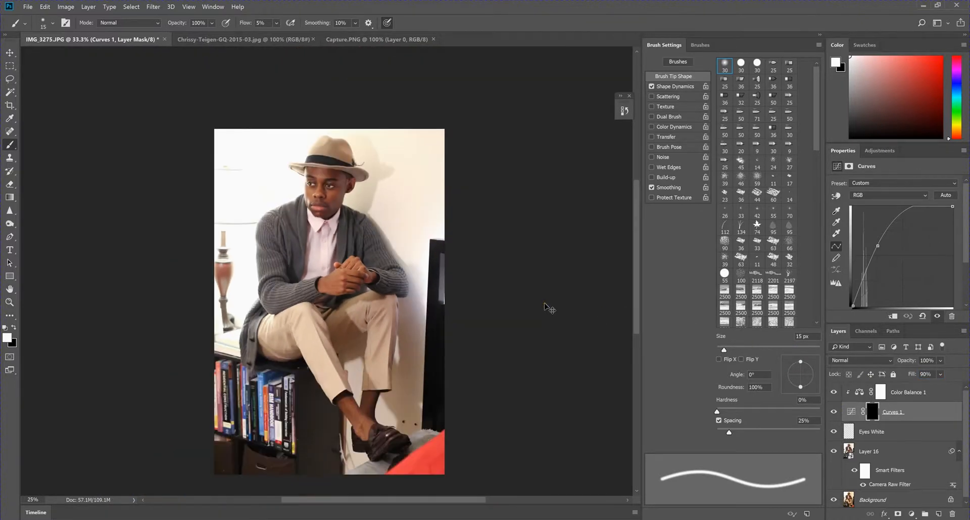
pyautogui.scroll(1, 548, 307)
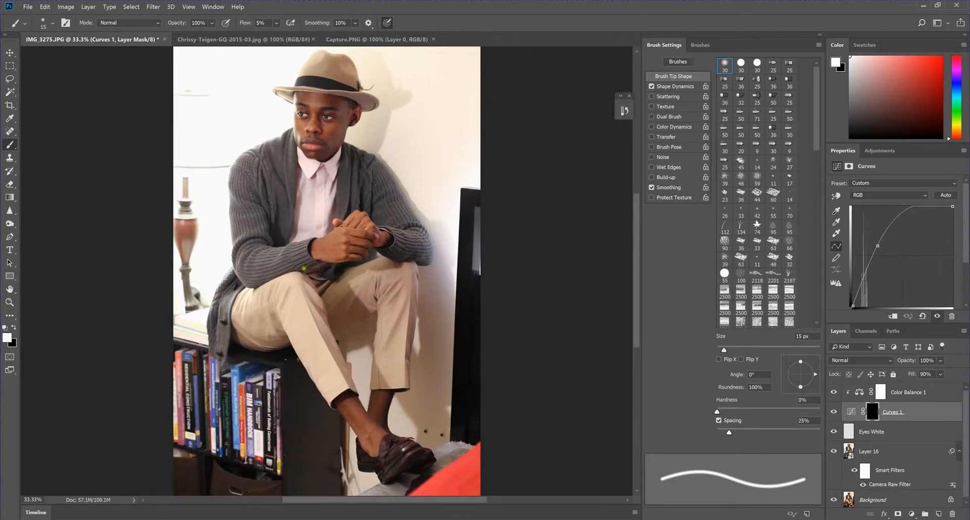
# - Add a Vibrance adjustment layer above Color Balance 1 and set its vibrance to +35
pyautogui.click(910, 393)
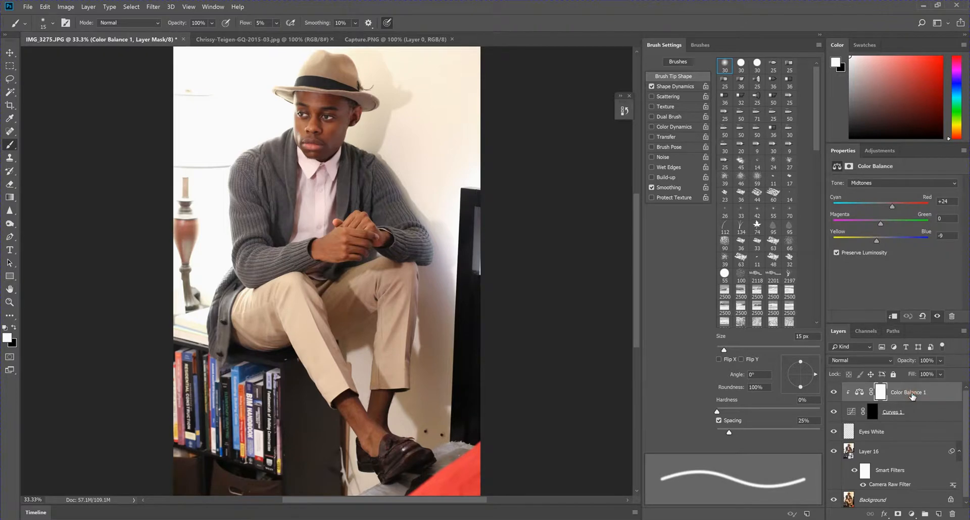
pyautogui.click(911, 513)
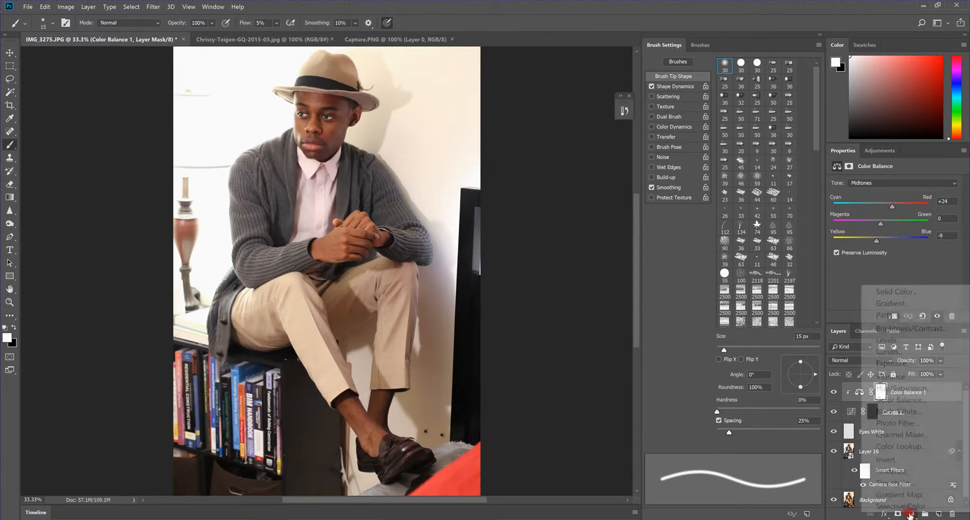
pyautogui.click(919, 379)
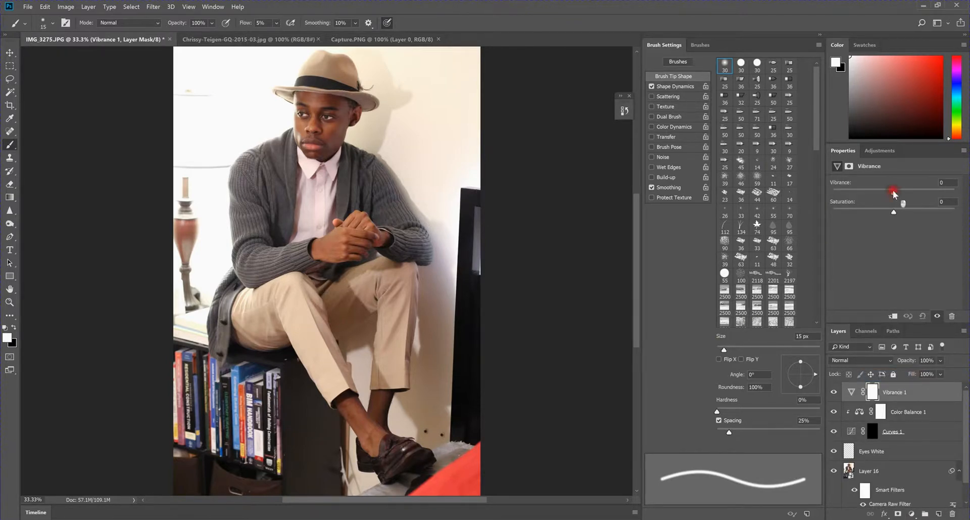
pyautogui.moveTo(893, 191); pyautogui.dragTo(934, 192)
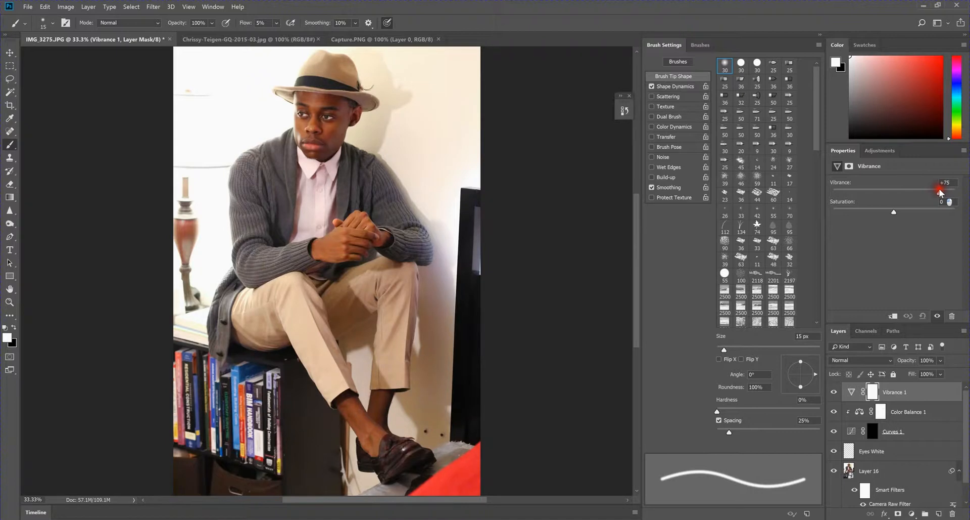
pyautogui.moveTo(939, 189); pyautogui.dragTo(967, 187)
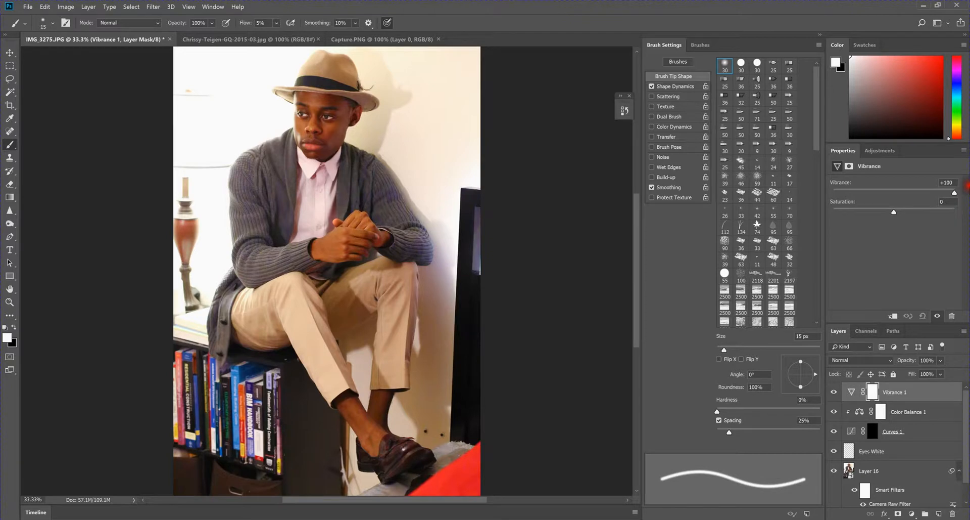
pyautogui.moveTo(966, 187); pyautogui.dragTo(966, 191)
pyautogui.click(954, 192)
pyautogui.moveTo(920, 195); pyautogui.dragTo(909, 197)
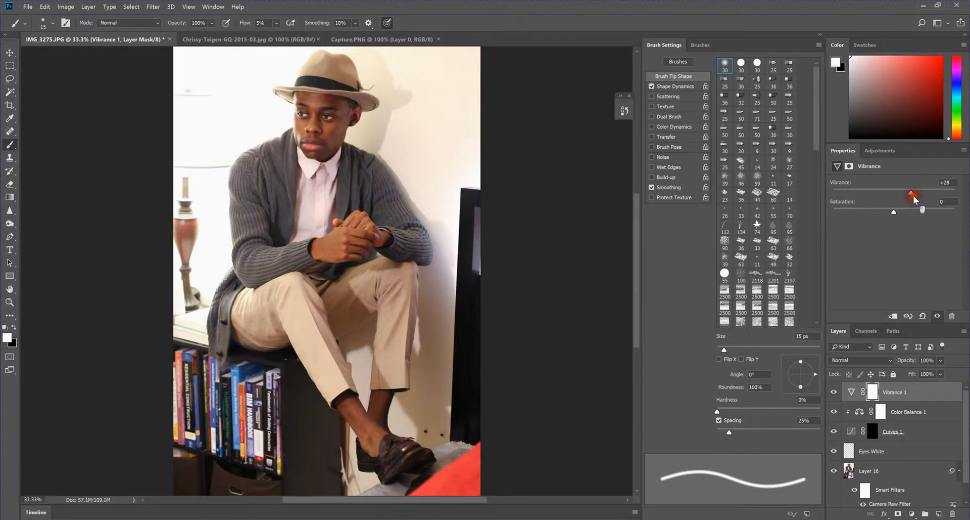
pyautogui.moveTo(915, 193); pyautogui.dragTo(914, 193)
# - Compare the portrait with and without the Vibrance 1 layer, and consult the GQ reference photo of the man in the red sweater
pyautogui.click(835, 394)
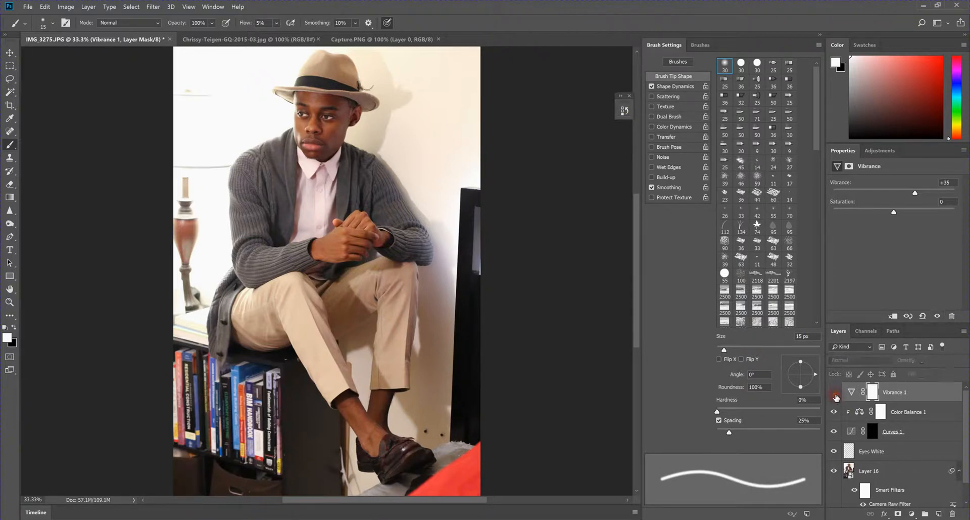
pyautogui.click(835, 393)
pyautogui.click(835, 393)
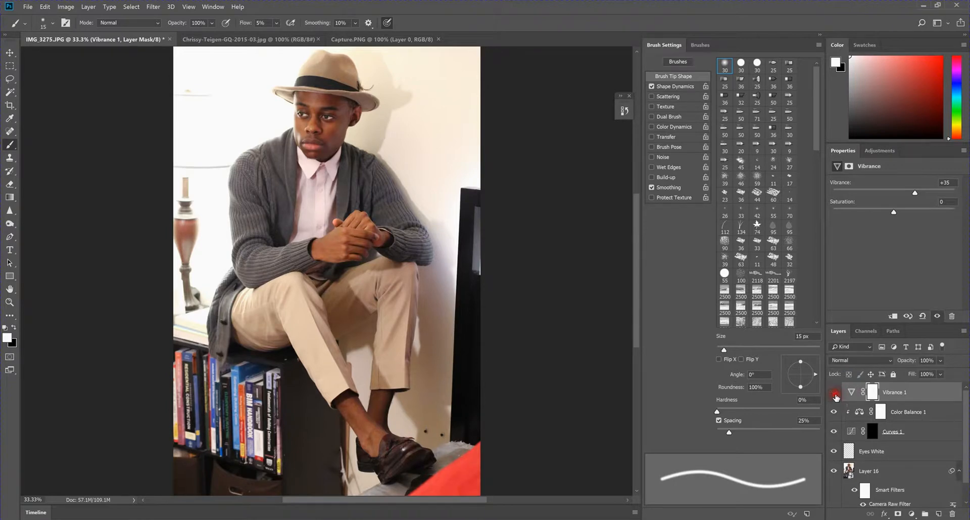
pyautogui.click(834, 392)
pyautogui.click(280, 40)
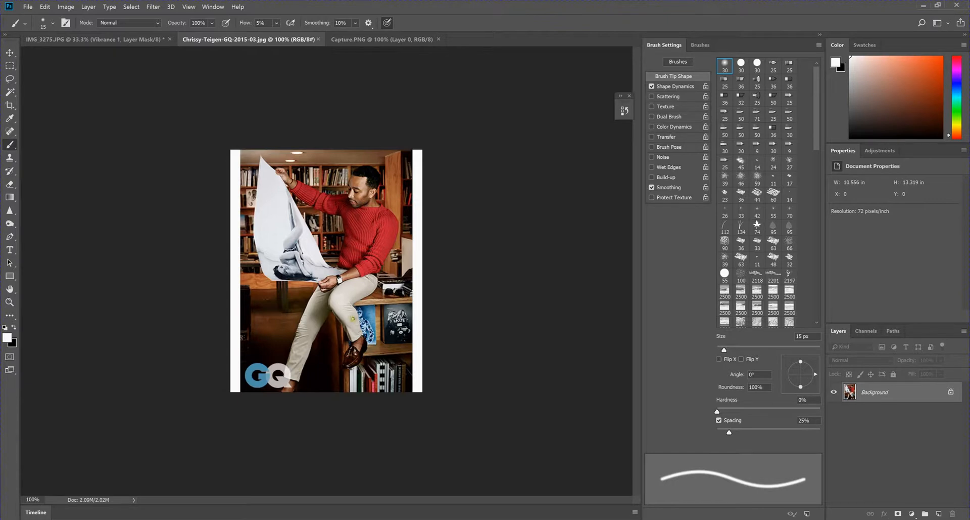
pyautogui.click(94, 40)
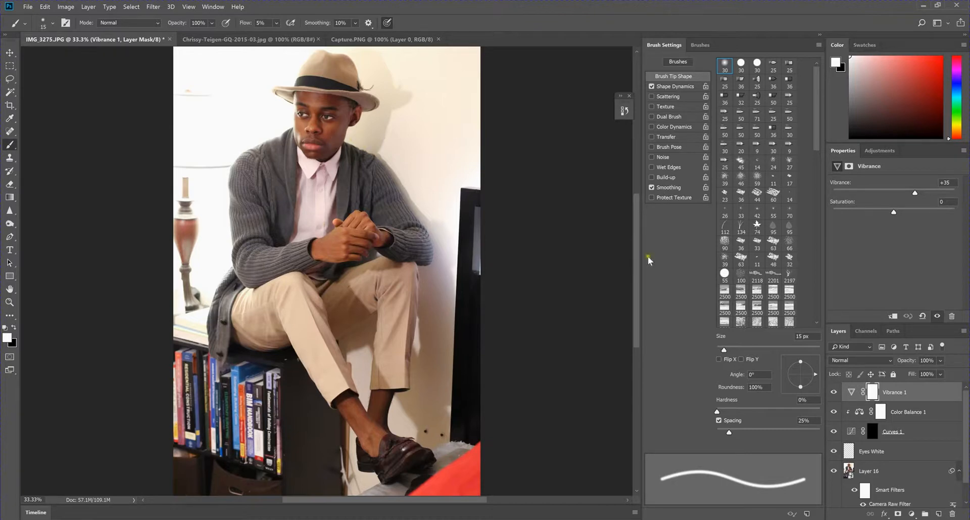
pyautogui.click(153, 7)
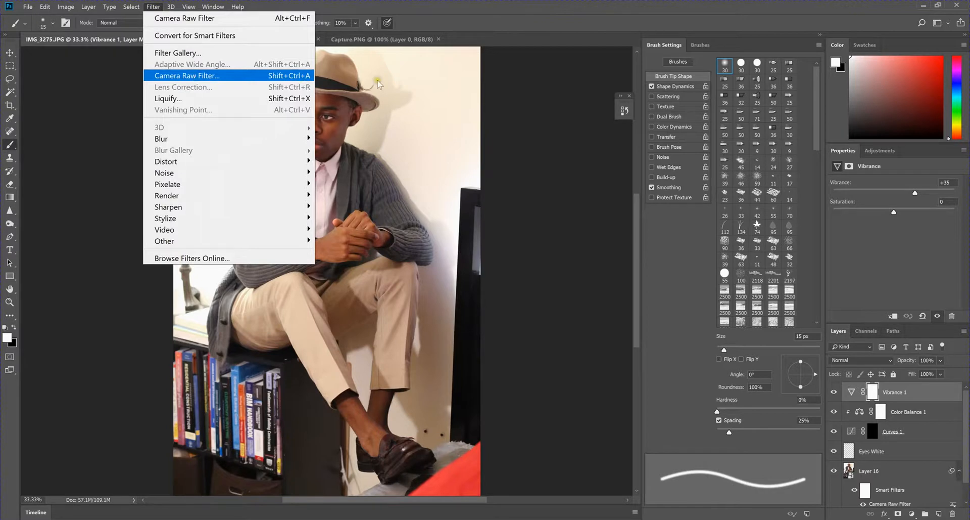
pyautogui.click(534, 120)
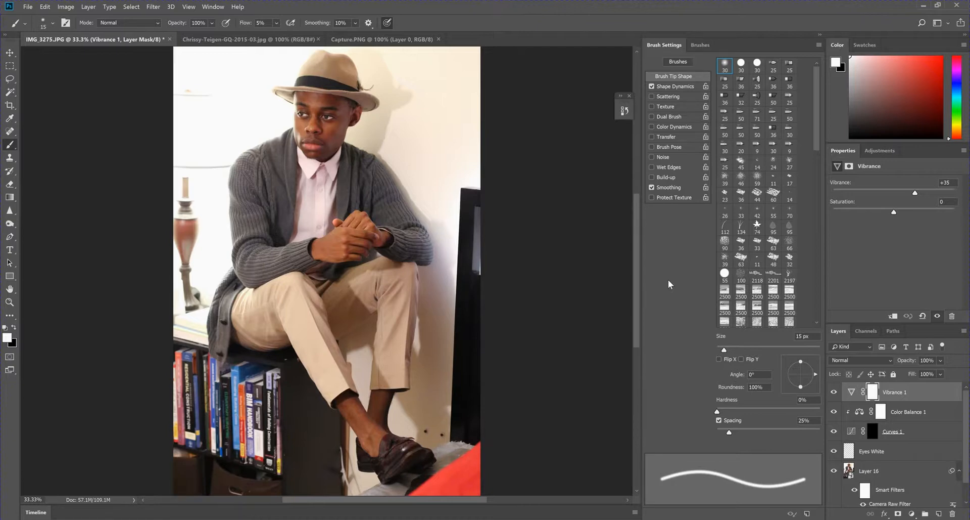
# - Create two empty layers above Vibrance 1, naming the upper one Dark and the lower one Light
pyautogui.click(939, 513)
pyautogui.click(939, 514)
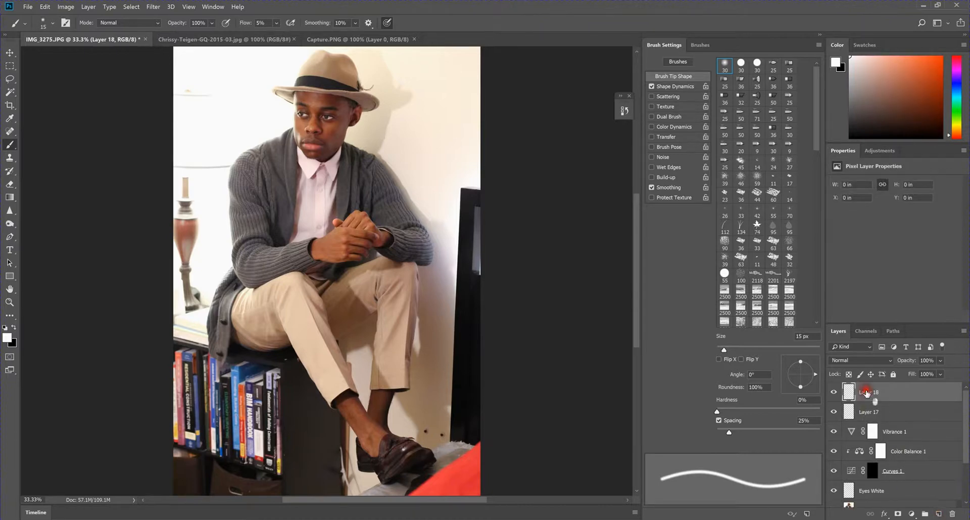
pyautogui.doubleClick(869, 392)
pyautogui.write('Dark')
pyautogui.press('Tab')
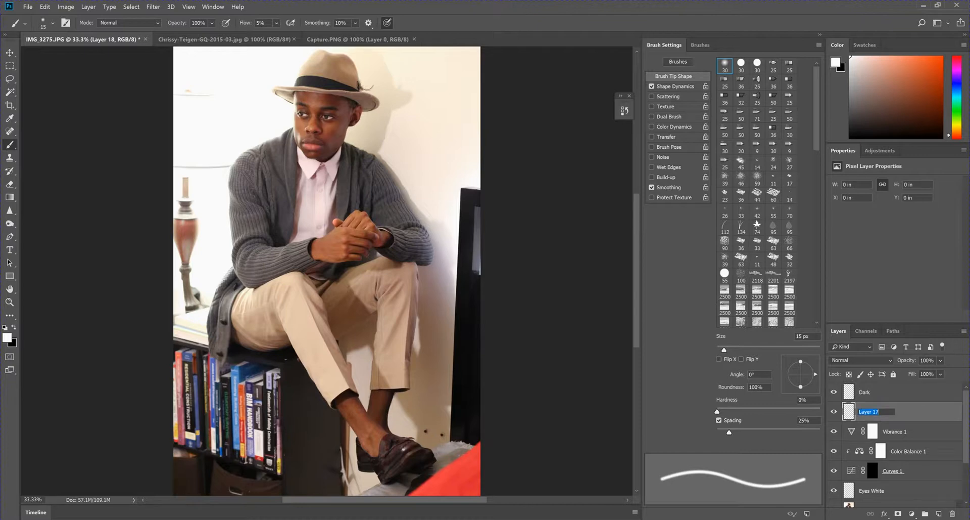
pyautogui.write('Light')
pyautogui.press('Return')
# - Keep white as the foreground colour and set the Light layer's blend mode to Soft Light
pyautogui.press('x')
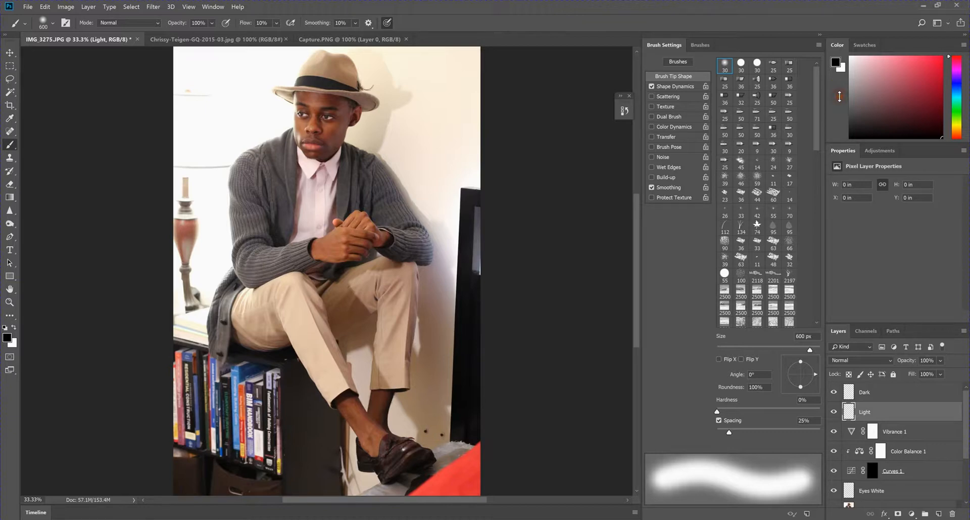
pyautogui.press('x')
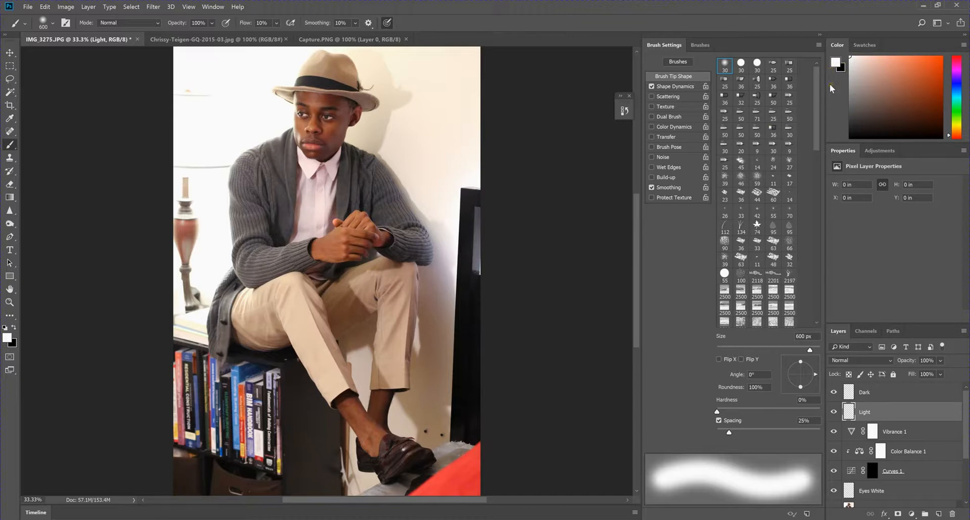
pyautogui.press('x')
pyautogui.press('x')
pyautogui.click(870, 359)
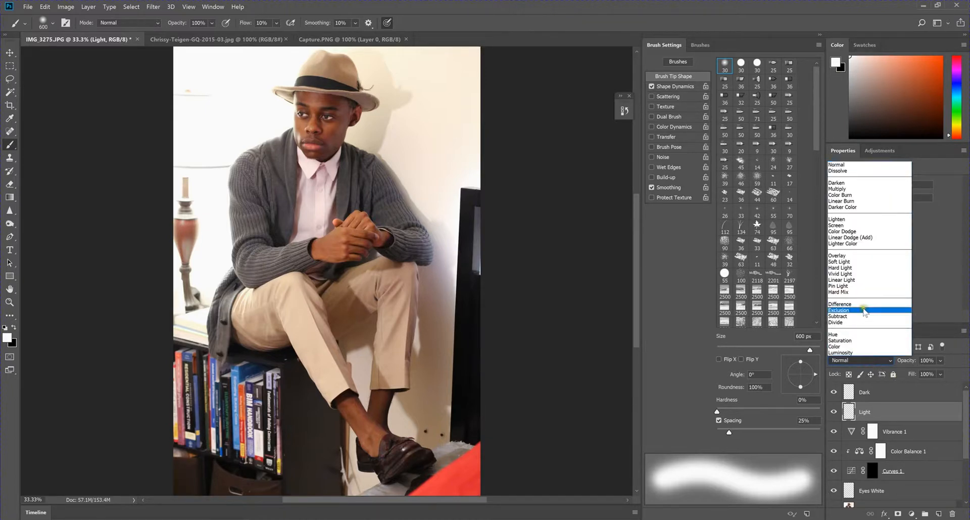
pyautogui.click(849, 262)
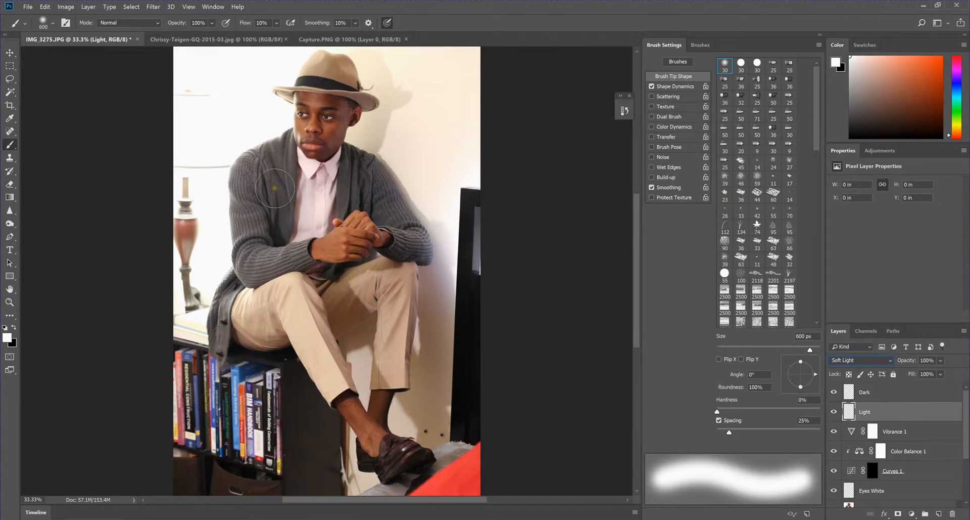
# - Brush soft white highlights on the Light layer over the cheek, the face's edge and the forehead with an 80 px brush
pyautogui.hotkey('ctrl', '+')
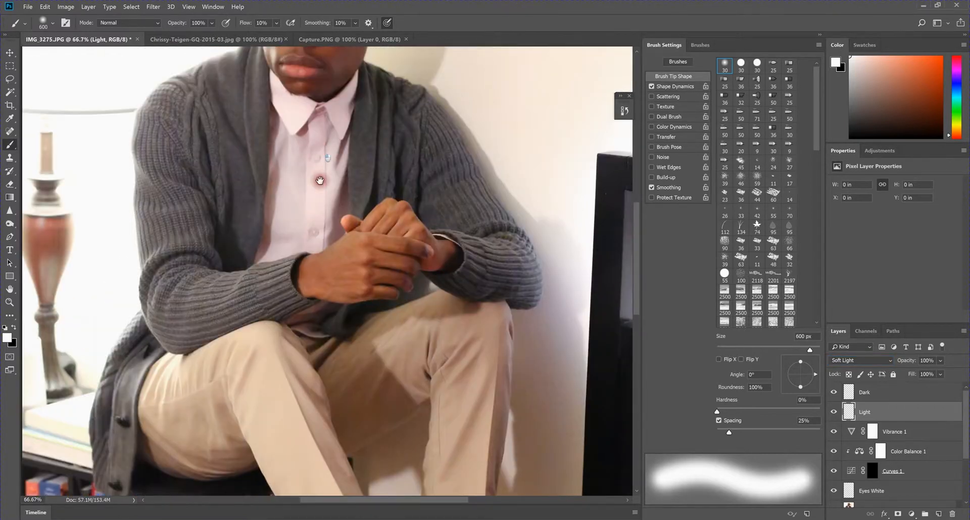
pyautogui.moveTo(320, 180); pyautogui.dragTo(314, 222)
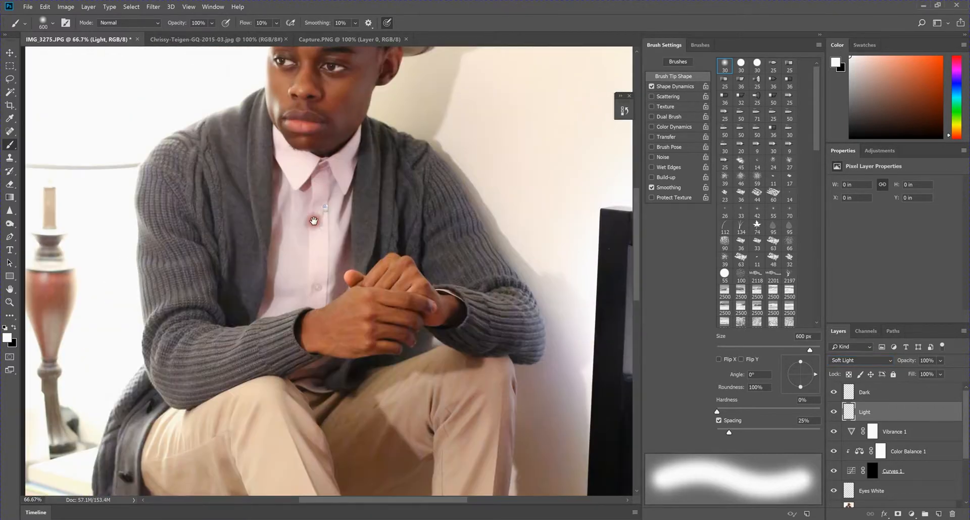
pyautogui.moveTo(314, 188); pyautogui.dragTo(305, 235)
pyautogui.moveTo(311, 151); pyautogui.dragTo(305, 234)
pyautogui.hotkey('ctrl', '+')
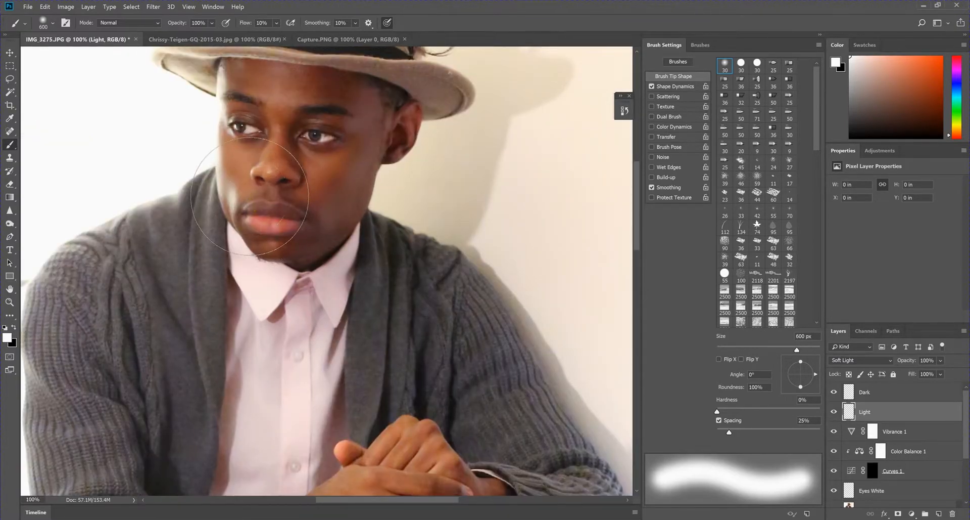
pyautogui.press('[')
pyautogui.press('[')
pyautogui.press('[')
pyautogui.press('[')
pyautogui.press('[')
pyautogui.press('[')
pyautogui.press('[')
pyautogui.press('[')
pyautogui.press('[')
pyautogui.press('[')
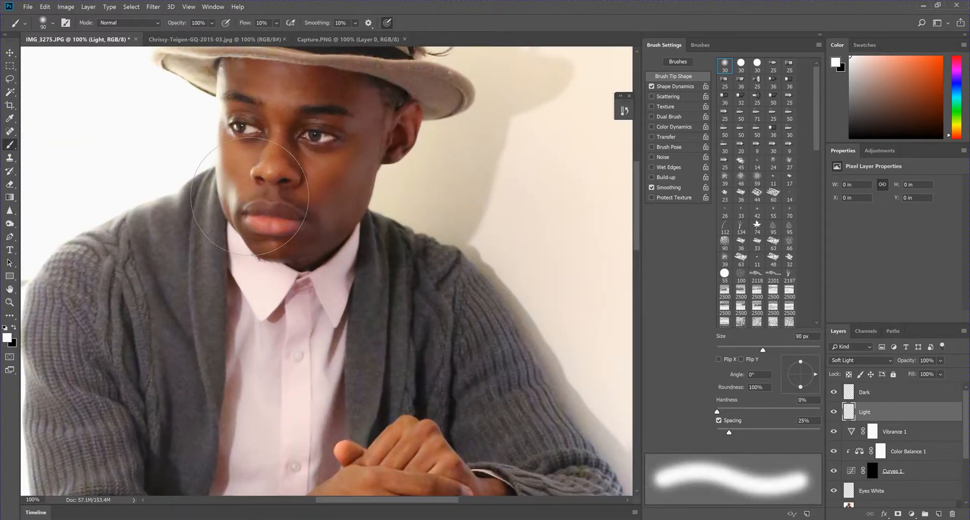
pyautogui.press('[')
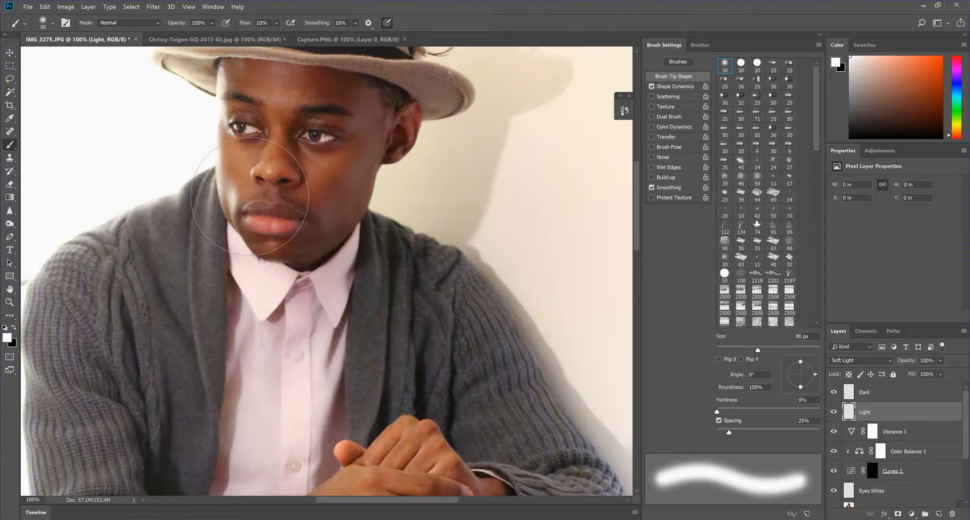
pyautogui.click(250, 195)
pyautogui.moveTo(238, 194); pyautogui.dragTo(263, 182)
pyautogui.moveTo(236, 211); pyautogui.dragTo(223, 141)
pyautogui.moveTo(241, 82)
pyautogui.mouseDown()
pyautogui.moveTo(225, 63)
pyautogui.moveTo(223, 112)
pyautogui.moveTo(279, 69)
pyautogui.moveTo(290, 72)
pyautogui.moveTo(284, 102)
pyautogui.moveTo(309, 93)
pyautogui.mouseUp()
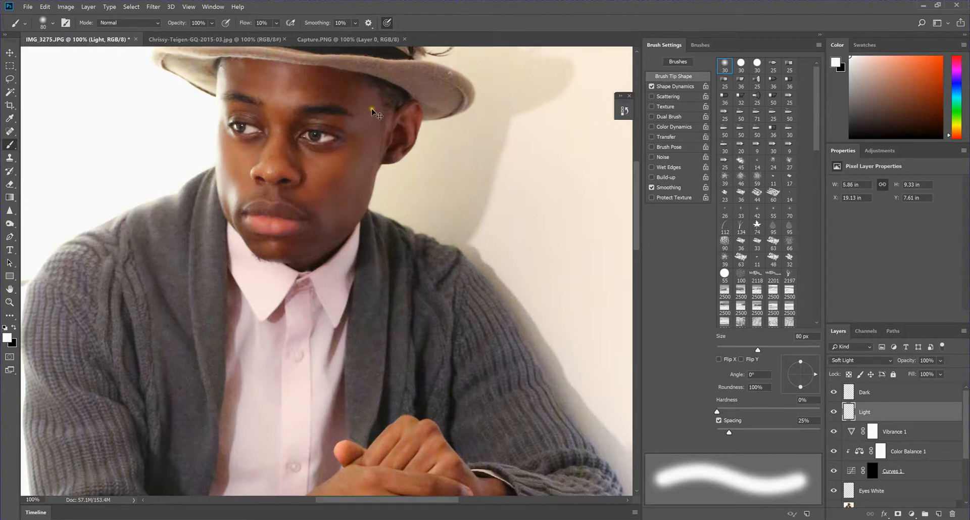
# - Undo the last highlight stroke on the forehead and lower the brush flow to 5%
pyautogui.moveTo(373, 112); pyautogui.dragTo(303, 78)
pyautogui.hotkey('ctrl', 'z')
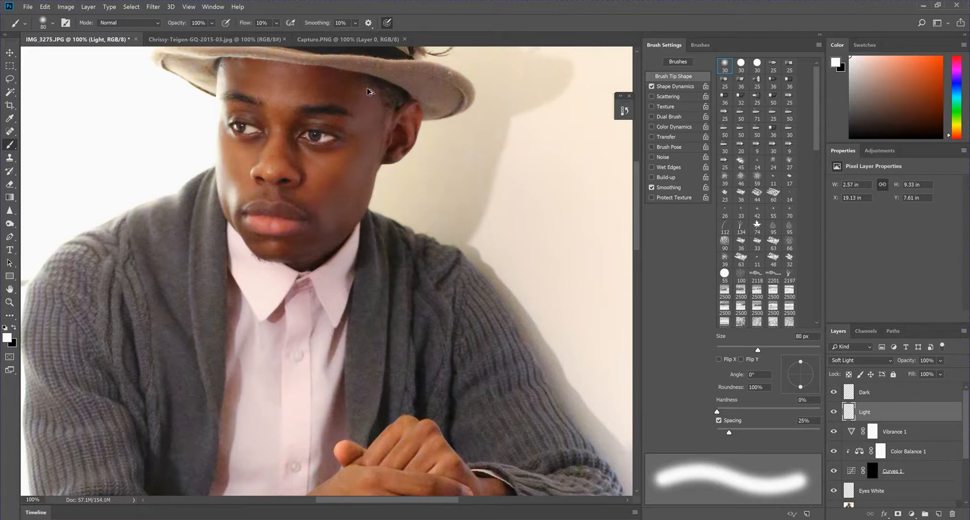
pyautogui.click(268, 23)
pyautogui.write('5')
pyautogui.press('Return')
# - Build up subtle highlights on the Light layer across the forehead, nose and cheeks, enlarging the brush to 100 px
pyautogui.moveTo(270, 106)
pyautogui.mouseDown()
pyautogui.moveTo(290, 149)
pyautogui.moveTo(277, 126)
pyautogui.moveTo(229, 184)
pyautogui.mouseUp()
pyautogui.moveTo(279, 106)
pyautogui.mouseDown()
pyautogui.moveTo(303, 73)
pyautogui.moveTo(293, 102)
pyautogui.moveTo(312, 110)
pyautogui.moveTo(448, 121)
pyautogui.mouseUp()
pyautogui.moveTo(342, 146)
pyautogui.mouseDown()
pyautogui.moveTo(323, 163)
pyautogui.moveTo(342, 192)
pyautogui.moveTo(321, 223)
pyautogui.moveTo(234, 191)
pyautogui.moveTo(259, 193)
pyautogui.moveTo(273, 228)
pyautogui.mouseUp()
pyautogui.press(']')
pyautogui.press(']')
pyautogui.click(313, 187)
pyautogui.moveTo(313, 187)
pyautogui.mouseDown()
pyautogui.moveTo(335, 147)
pyautogui.moveTo(392, 97)
pyautogui.mouseUp()
pyautogui.press('h')
pyautogui.moveTo(278, 72)
pyautogui.mouseDown()
pyautogui.moveTo(288, 101)
pyautogui.moveTo(283, 71)
pyautogui.moveTo(255, 63)
pyautogui.moveTo(347, 190)
pyautogui.mouseUp()
pyautogui.click(284, 90)
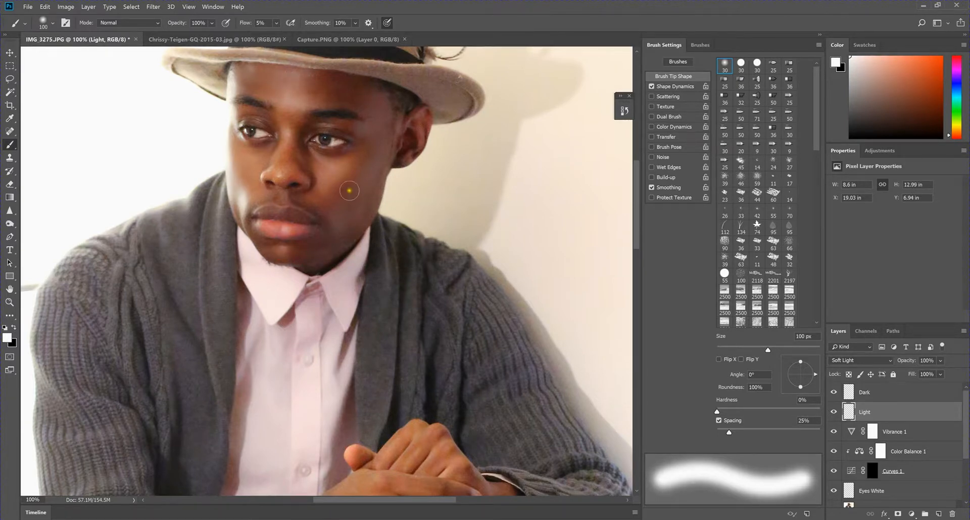
pyautogui.press('h')
pyautogui.moveTo(340, 115)
pyautogui.mouseDown()
pyautogui.moveTo(235, 169)
pyautogui.moveTo(254, 340)
pyautogui.moveTo(250, 414)
pyautogui.moveTo(322, 379)
pyautogui.moveTo(320, 321)
pyautogui.moveTo(411, 296)
pyautogui.moveTo(363, 283)
pyautogui.moveTo(338, 263)
pyautogui.moveTo(356, 232)
pyautogui.moveTo(366, 242)
pyautogui.moveTo(289, 360)
pyautogui.moveTo(338, 404)
pyautogui.moveTo(399, 397)
pyautogui.moveTo(356, 244)
pyautogui.mouseUp()
pyautogui.press('h')
# - Examine the lightened portrait close up and in full, and compare it with both GQ reference photos
pyautogui.scroll(2, 354, 240)
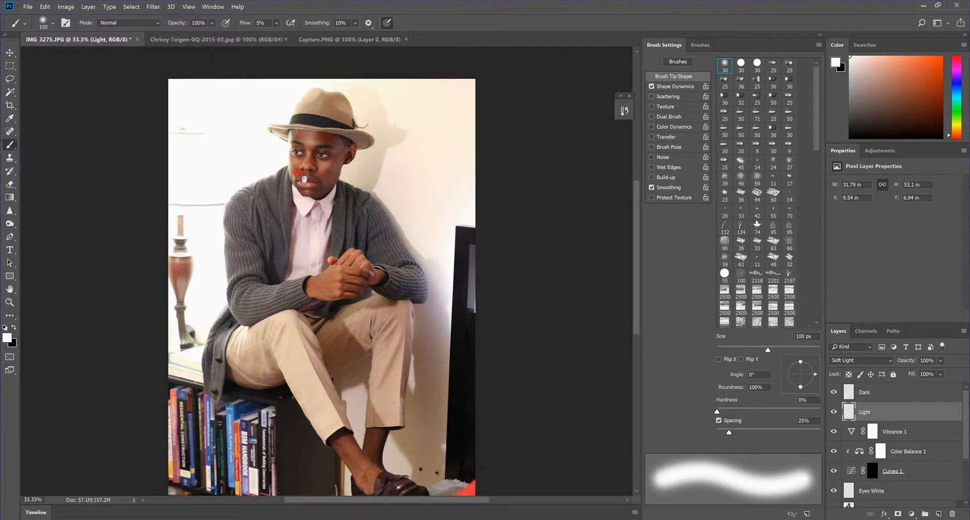
pyautogui.hotkey('ctrl', '+')
pyautogui.hotkey('ctrl', '+')
pyautogui.scroll(1, 313, 189)
pyautogui.hotkey('ctrl', '-')
pyautogui.hotkey('ctrl', '-')
pyautogui.hotkey('ctrl', '-')
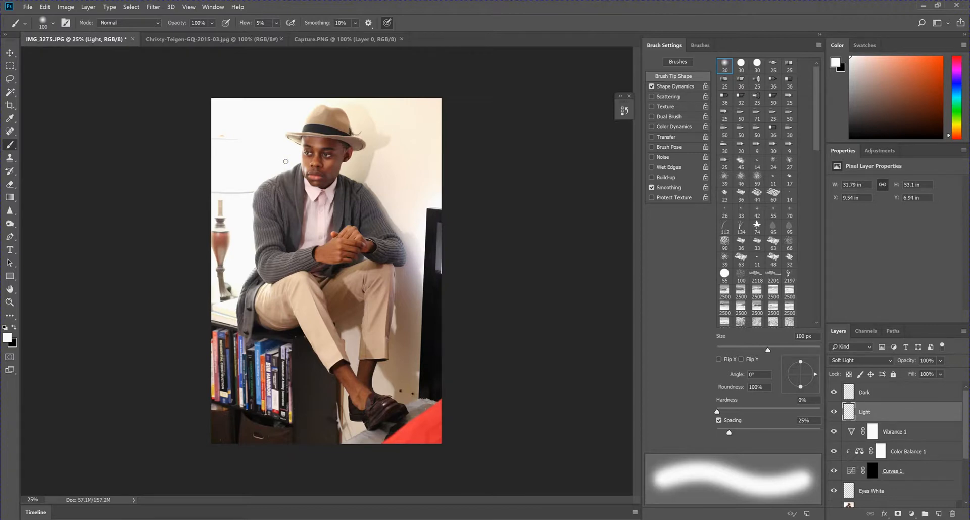
pyautogui.click(183, 38)
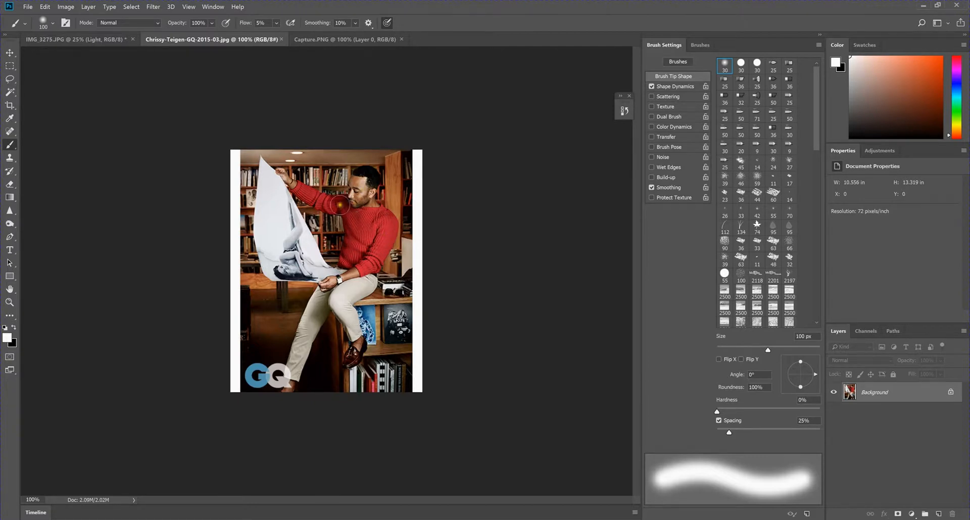
pyautogui.click(332, 42)
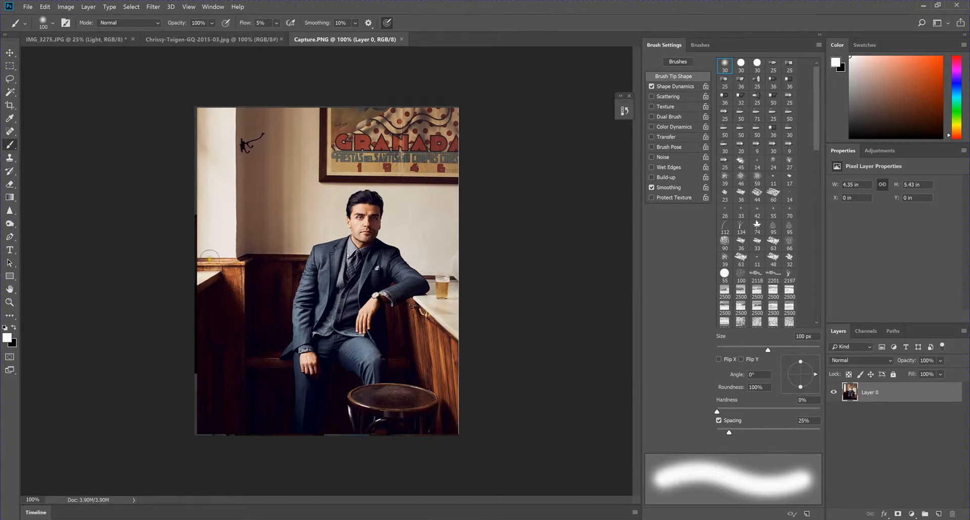
pyautogui.click(78, 36)
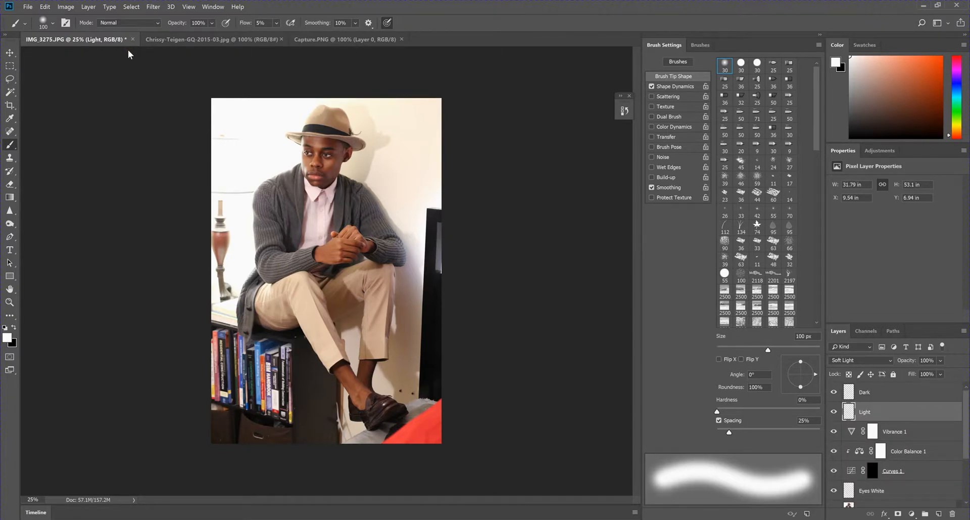
# - Select the Dark layer and make black the foreground colour
pyautogui.hotkey('ctrl', '+')
pyautogui.hotkey('ctrl', '+')
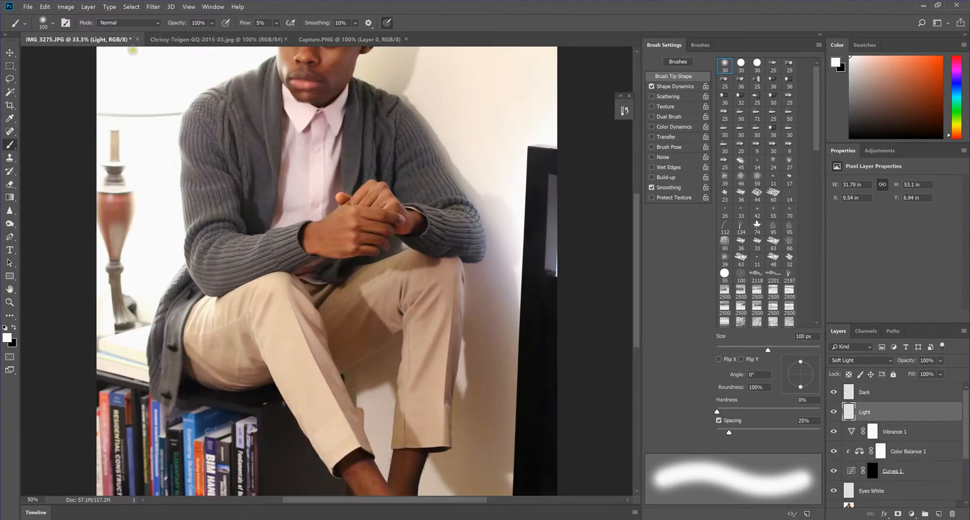
pyautogui.moveTo(320, 122)
pyautogui.mouseDown()
pyautogui.moveTo(303, 151)
pyautogui.moveTo(297, 221)
pyautogui.mouseUp()
pyautogui.hotkey('ctrl', '+')
pyautogui.click(859, 390)
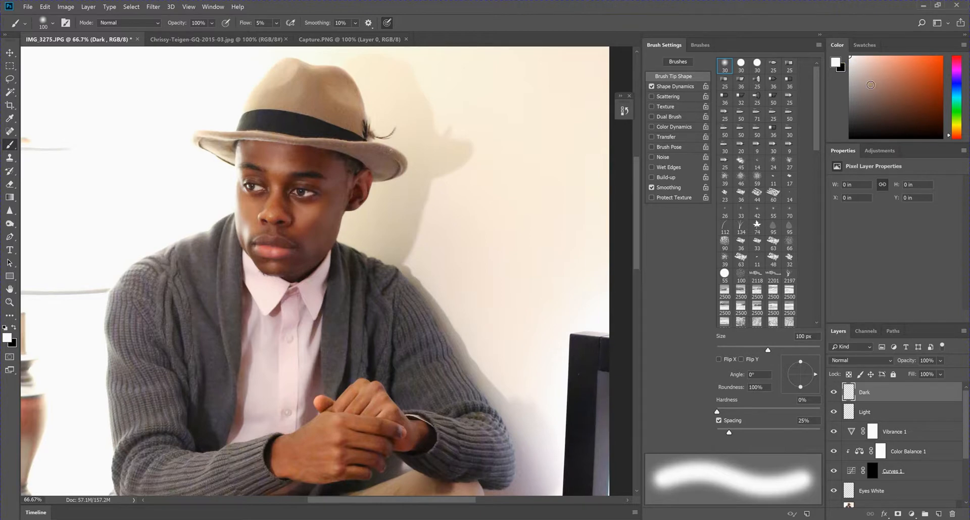
pyautogui.press('x')
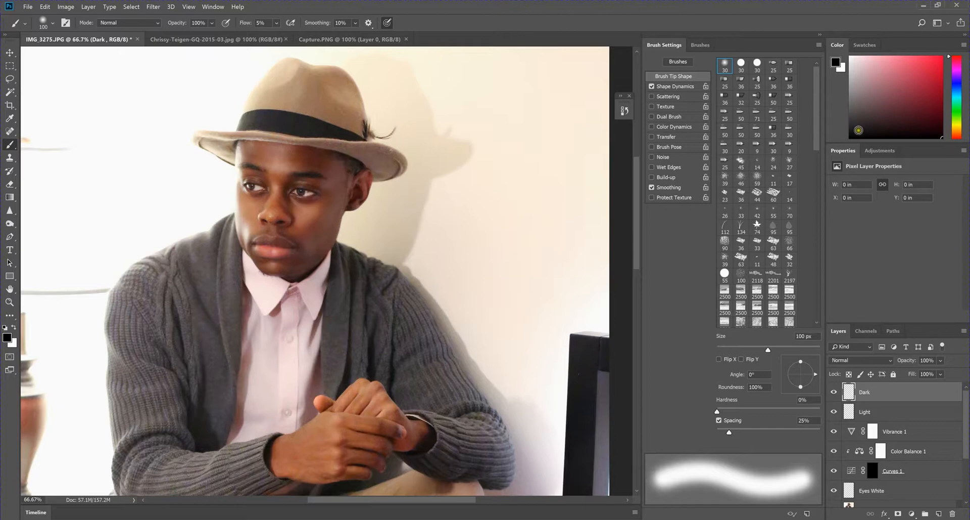
pyautogui.moveTo(856, 138); pyautogui.dragTo(856, 131)
# - Undo the black test stroke on the forehead and set the Dark layer's blend mode to Soft Light
pyautogui.hotkey('ctrl', '+')
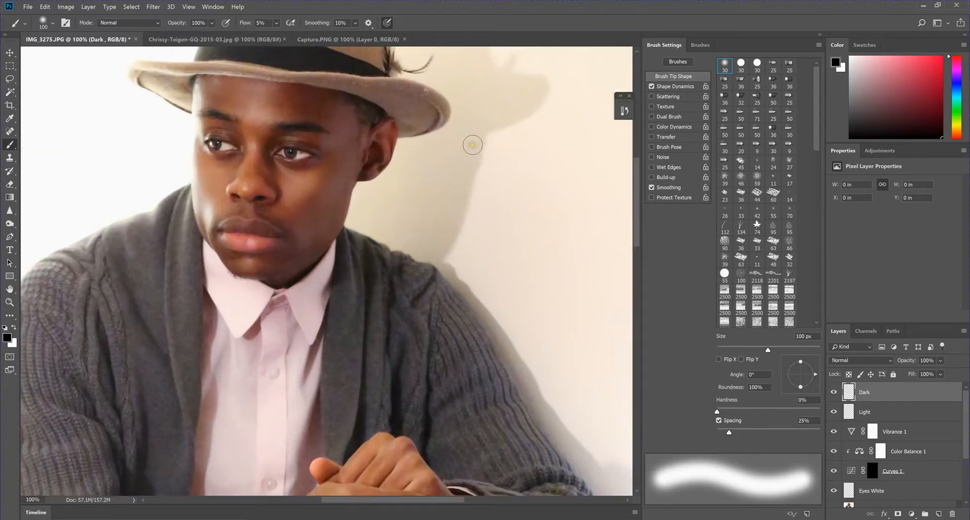
pyautogui.scroll(5, 473, 145)
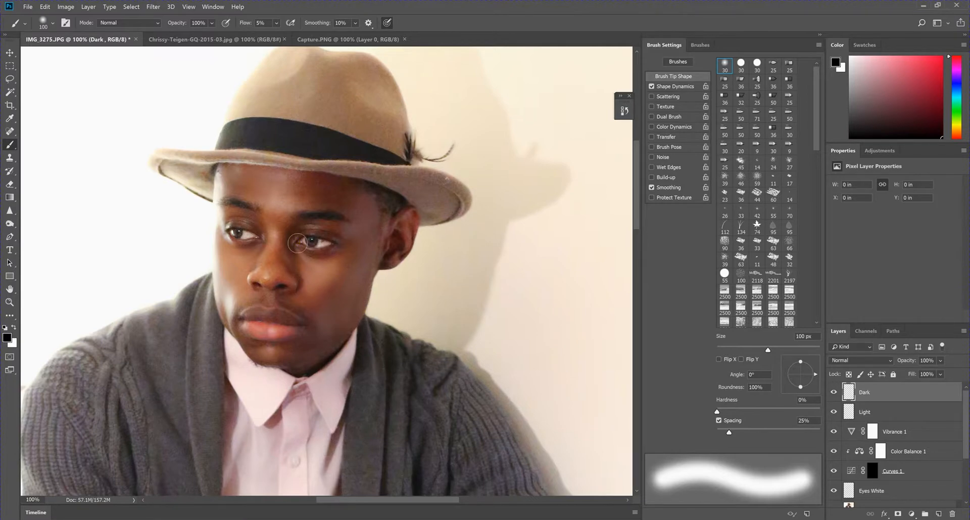
pyautogui.hotkey('ctrl', '+')
pyautogui.moveTo(257, 191); pyautogui.dragTo(282, 243)
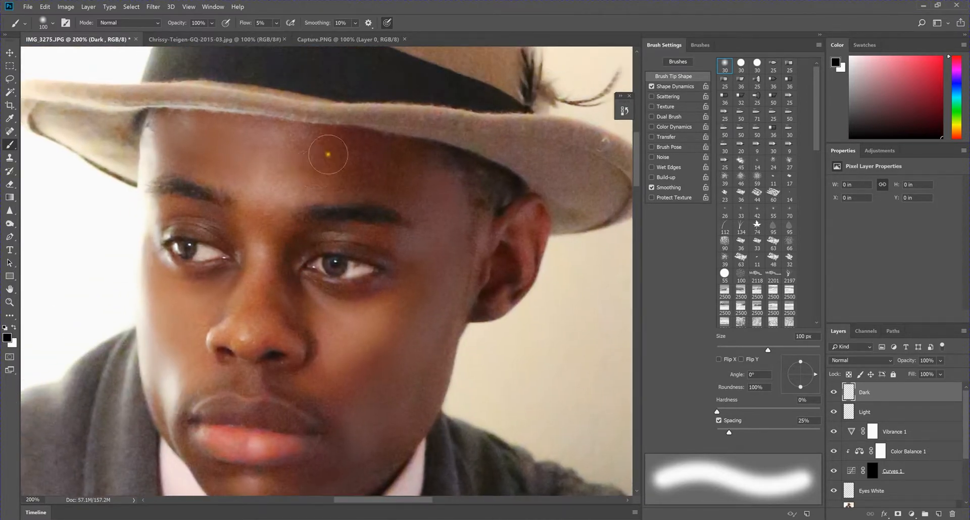
pyautogui.moveTo(320, 152); pyautogui.dragTo(323, 183)
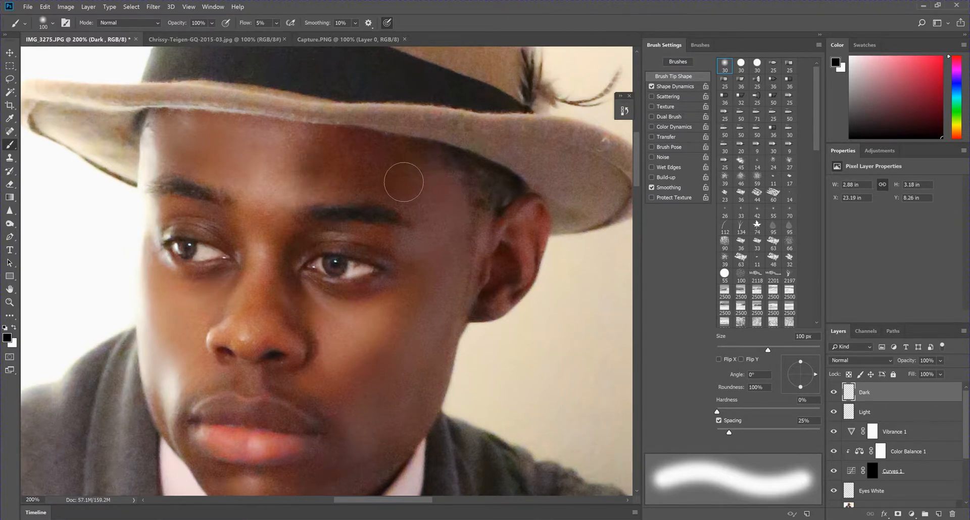
pyautogui.hotkey('ctrl', 'z')
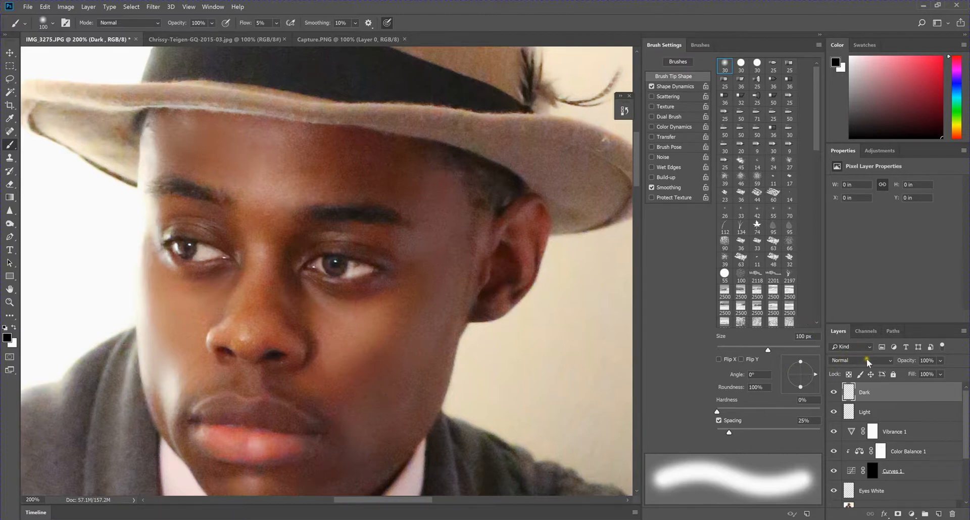
pyautogui.click(866, 360)
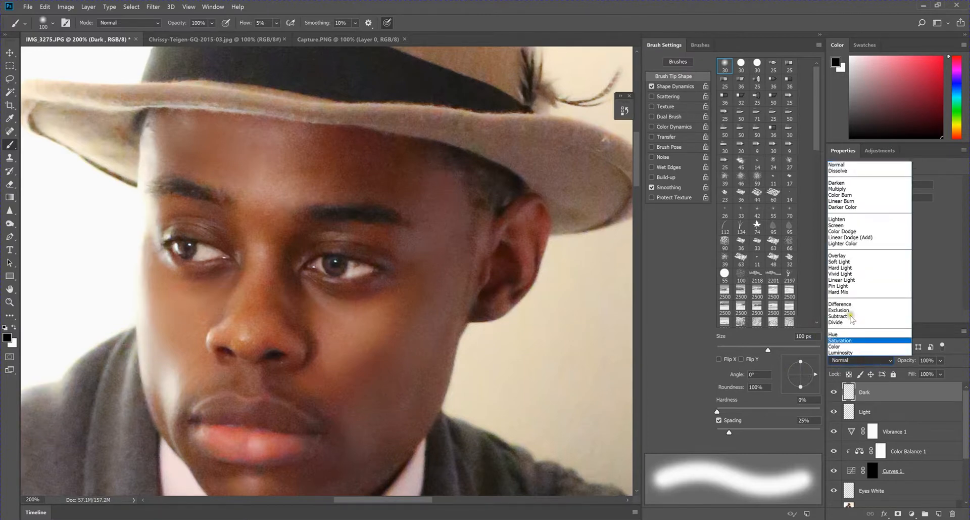
pyautogui.click(839, 261)
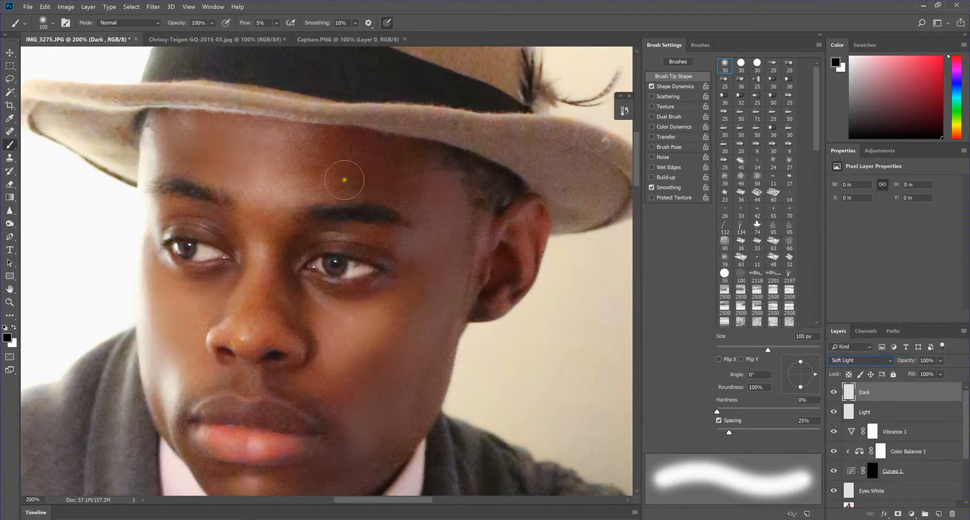
# - Paint black shading on the Dark layer over the forehead, temple, lower cheek and jaw with the 100 px brush
pyautogui.moveTo(311, 184)
pyautogui.mouseDown()
pyautogui.moveTo(338, 167)
pyautogui.moveTo(309, 159)
pyautogui.moveTo(331, 151)
pyautogui.moveTo(308, 142)
pyautogui.moveTo(389, 150)
pyautogui.moveTo(398, 155)
pyautogui.moveTo(356, 154)
pyautogui.moveTo(409, 179)
pyautogui.moveTo(359, 199)
pyautogui.moveTo(460, 214)
pyautogui.moveTo(437, 223)
pyautogui.moveTo(414, 200)
pyautogui.moveTo(432, 285)
pyautogui.moveTo(290, 192)
pyautogui.moveTo(278, 136)
pyautogui.mouseUp()
pyautogui.moveTo(429, 202)
pyautogui.mouseDown()
pyautogui.moveTo(446, 247)
pyautogui.moveTo(433, 189)
pyautogui.moveTo(459, 222)
pyautogui.mouseUp()
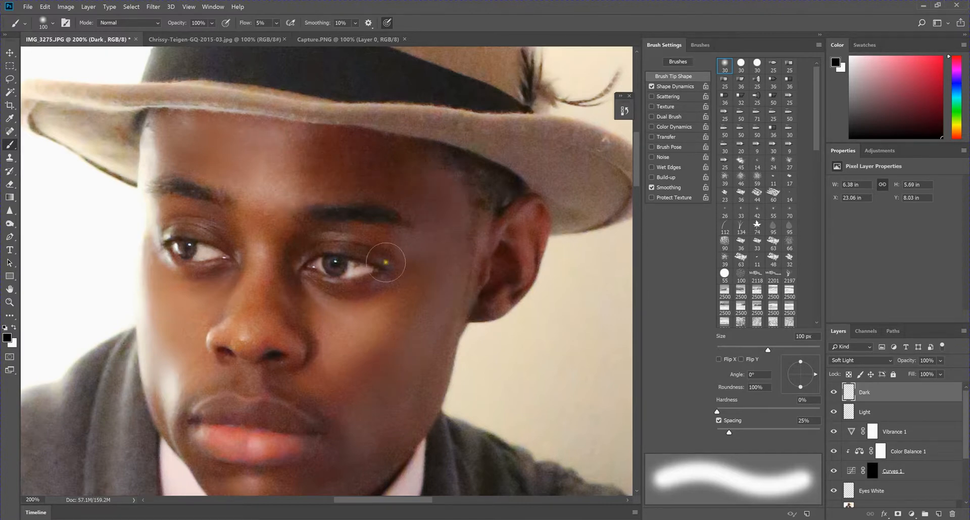
pyautogui.moveTo(350, 385)
pyautogui.mouseDown()
pyautogui.moveTo(427, 275)
pyautogui.moveTo(353, 372)
pyautogui.moveTo(368, 373)
pyautogui.moveTo(416, 277)
pyautogui.moveTo(396, 448)
pyautogui.moveTo(369, 440)
pyautogui.moveTo(381, 430)
pyautogui.mouseUp()
pyautogui.press('space')
pyautogui.moveTo(396, 345); pyautogui.dragTo(410, 276)
pyautogui.moveTo(314, 405)
pyautogui.mouseDown()
pyautogui.moveTo(314, 418)
pyautogui.moveTo(350, 405)
pyautogui.moveTo(432, 344)
pyautogui.mouseUp()
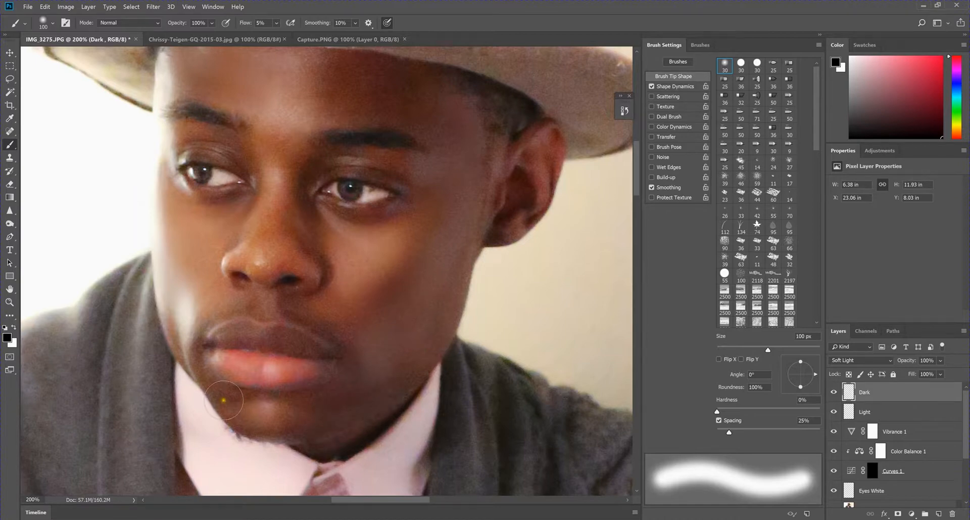
# - Shade the chin and the area around the mouth with a 60 px brush
pyautogui.press('[')
pyautogui.press('[')
pyautogui.press('[')
pyautogui.press('[')
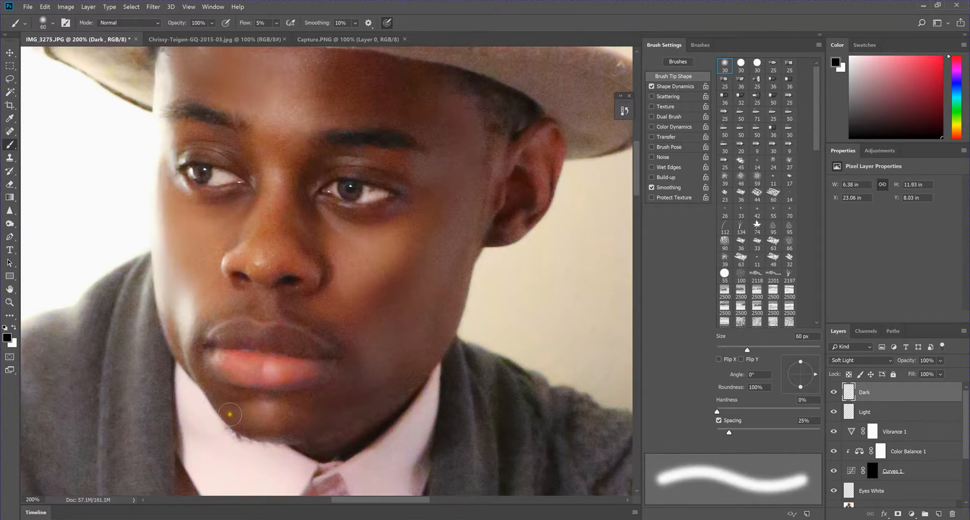
pyautogui.moveTo(228, 408)
pyautogui.mouseDown()
pyautogui.moveTo(191, 359)
pyautogui.moveTo(218, 387)
pyautogui.moveTo(244, 389)
pyautogui.moveTo(201, 365)
pyautogui.moveTo(203, 336)
pyautogui.moveTo(197, 351)
pyautogui.moveTo(215, 374)
pyautogui.moveTo(186, 367)
pyautogui.moveTo(176, 310)
pyautogui.moveTo(251, 312)
pyautogui.mouseUp()
# - Darken the underside of the nose and the crease beside the nostril with a 25 px brush
pyautogui.press('[')
pyautogui.press('[')
pyautogui.press('[')
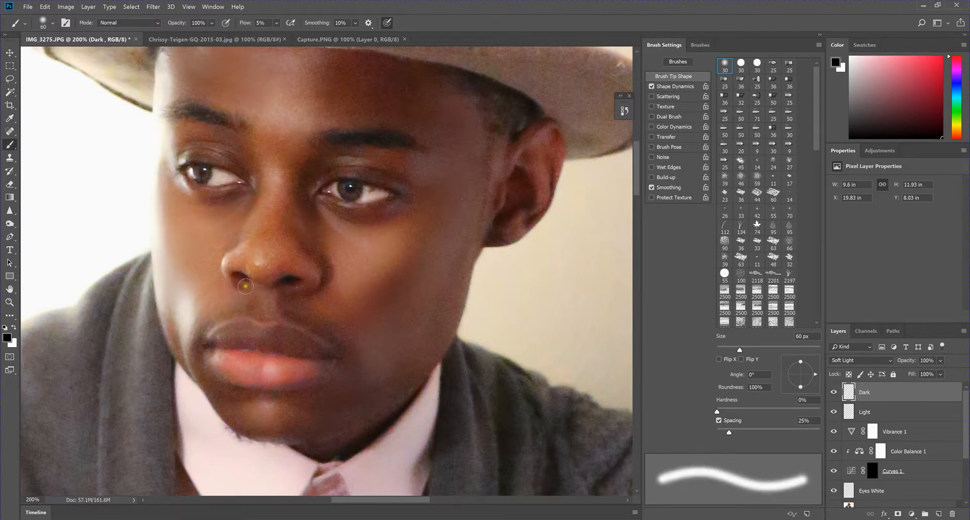
pyautogui.press(',')
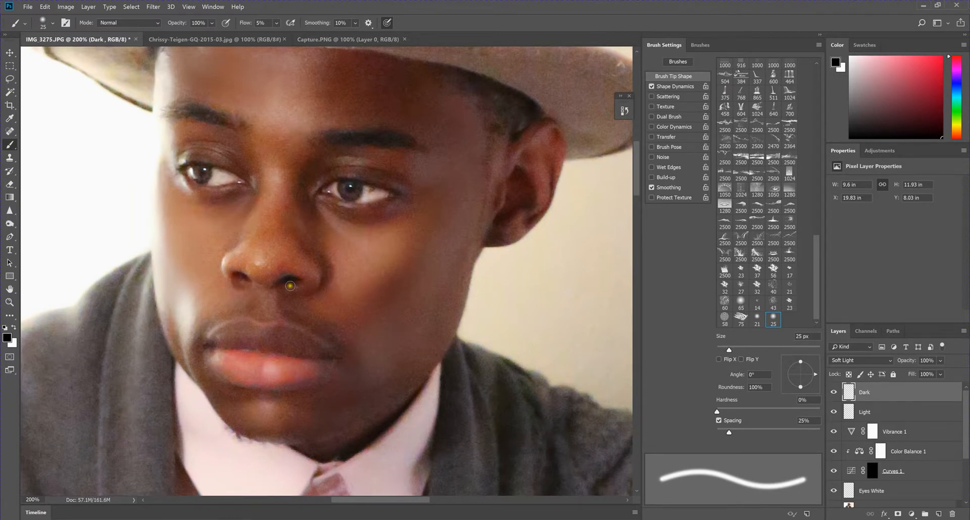
pyautogui.moveTo(281, 290); pyautogui.dragTo(317, 286)
pyautogui.click(294, 290)
pyautogui.click(324, 268)
pyautogui.click(329, 273)
# - Deepen the shadow along the side and bridge of the nose with a 40 px brush
pyautogui.hotkey('shift', ',')
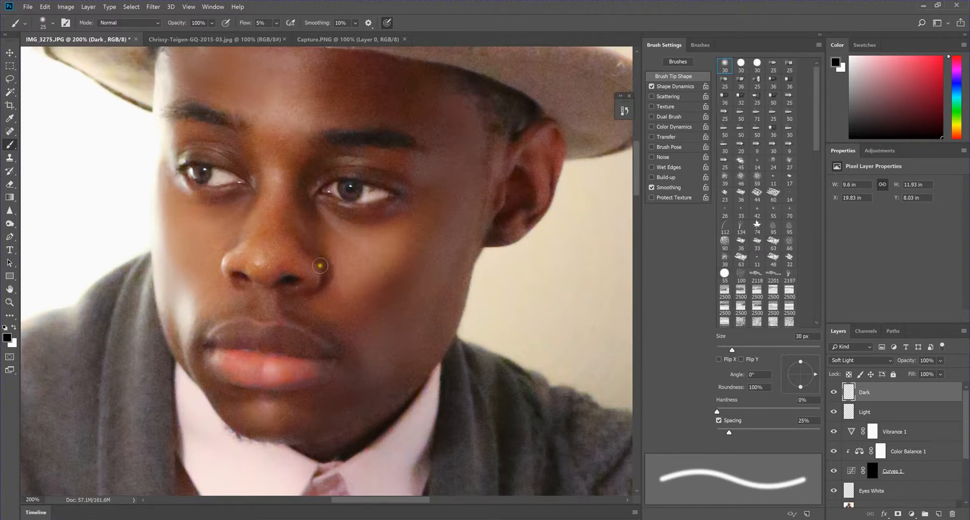
pyautogui.press(']')
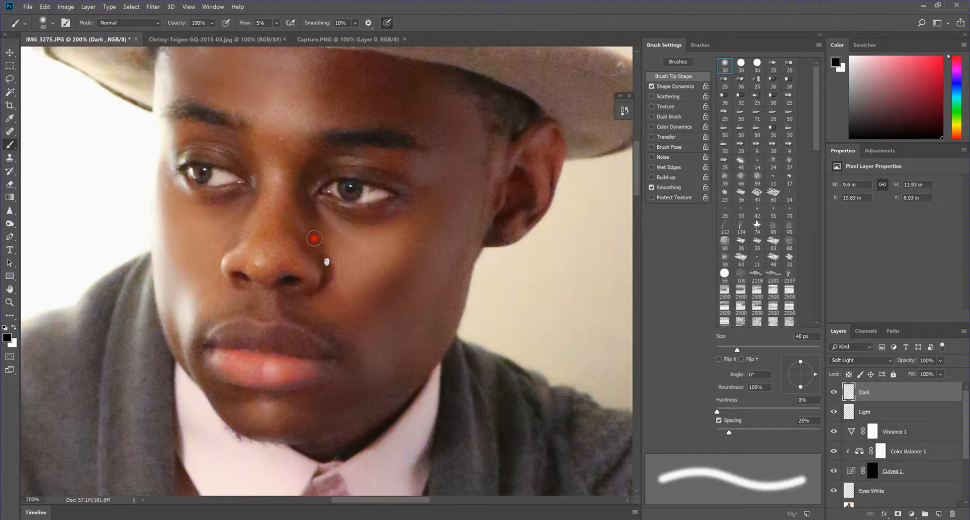
pyautogui.click(315, 227)
pyautogui.click(291, 221)
pyautogui.click(317, 218)
pyautogui.click(311, 211)
# - Shade the inner corner, upper lid and underside of the eye on the brightly lit side of the face
pyautogui.moveTo(397, 217); pyautogui.dragTo(389, 246)
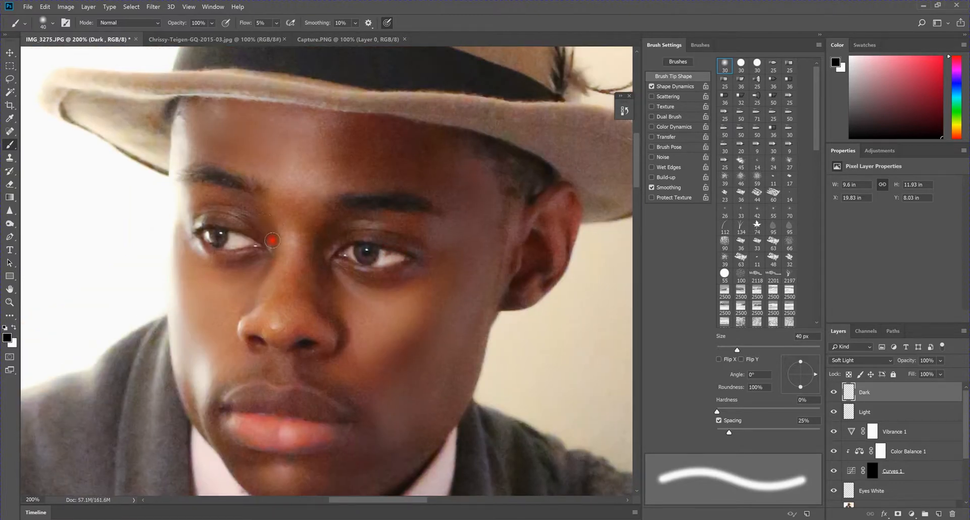
pyautogui.moveTo(270, 236)
pyautogui.mouseDown()
pyautogui.moveTo(214, 198)
pyautogui.moveTo(237, 195)
pyautogui.moveTo(194, 198)
pyautogui.moveTo(211, 223)
pyautogui.mouseUp()
pyautogui.moveTo(255, 259); pyautogui.dragTo(213, 266)
# - Review the shaded face within the whole portrait and at closer range
pyautogui.scroll(-5, 390, 275)
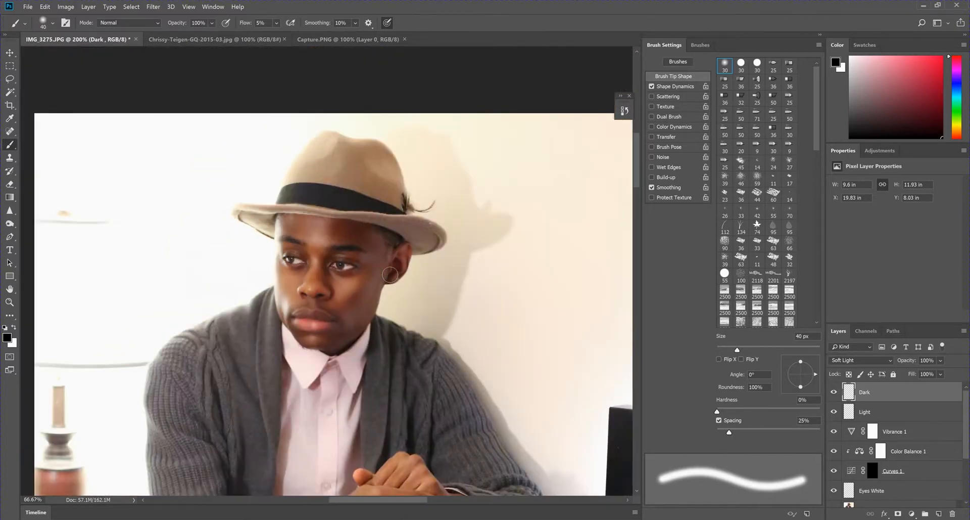
pyautogui.scroll(-1, 390, 274)
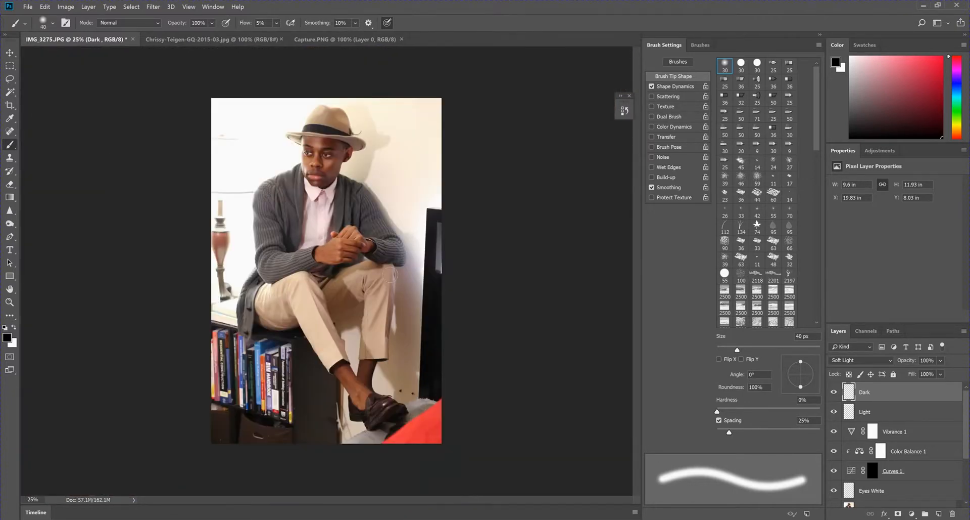
pyautogui.scroll(1, 390, 274)
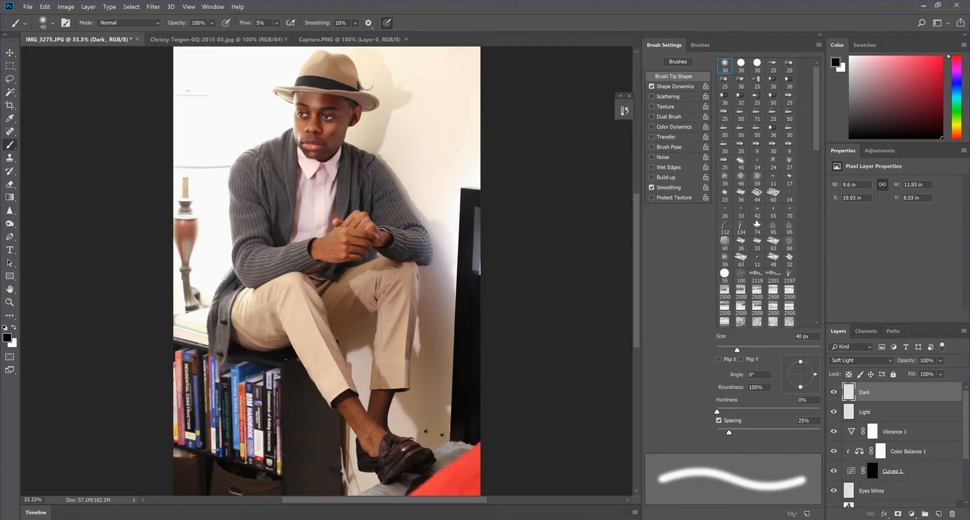
pyautogui.scroll(1, 390, 274)
pyautogui.moveTo(388, 237); pyautogui.dragTo(396, 347)
pyautogui.scroll(1, 377, 243)
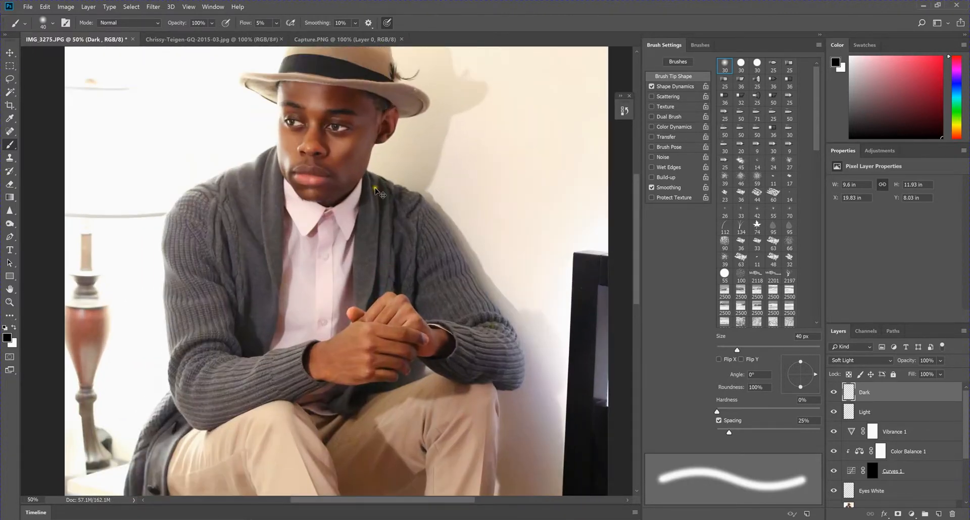
# - Darken the temple, the forehead under the hat brim and the jawline with a 70 px brush
pyautogui.moveTo(379, 152); pyautogui.dragTo(366, 172)
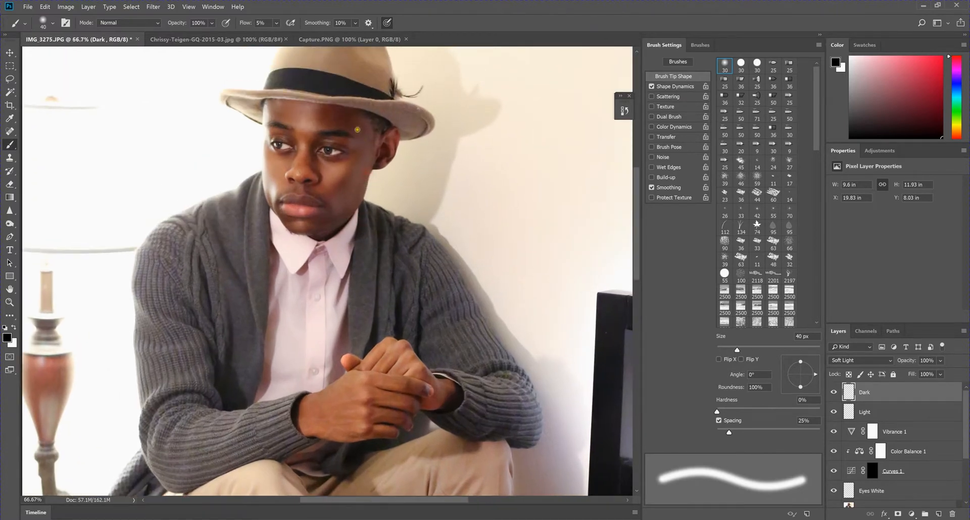
pyautogui.press(']')
pyautogui.press(']')
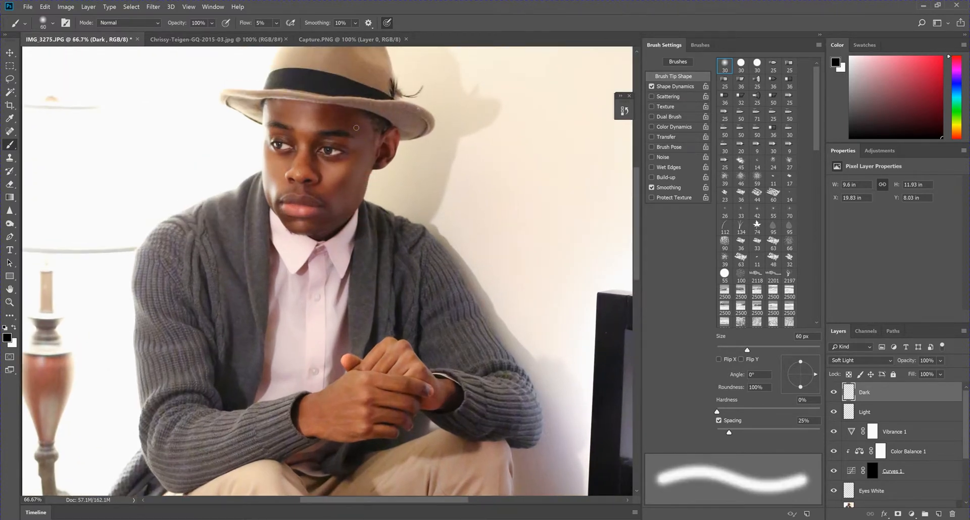
pyautogui.press(']')
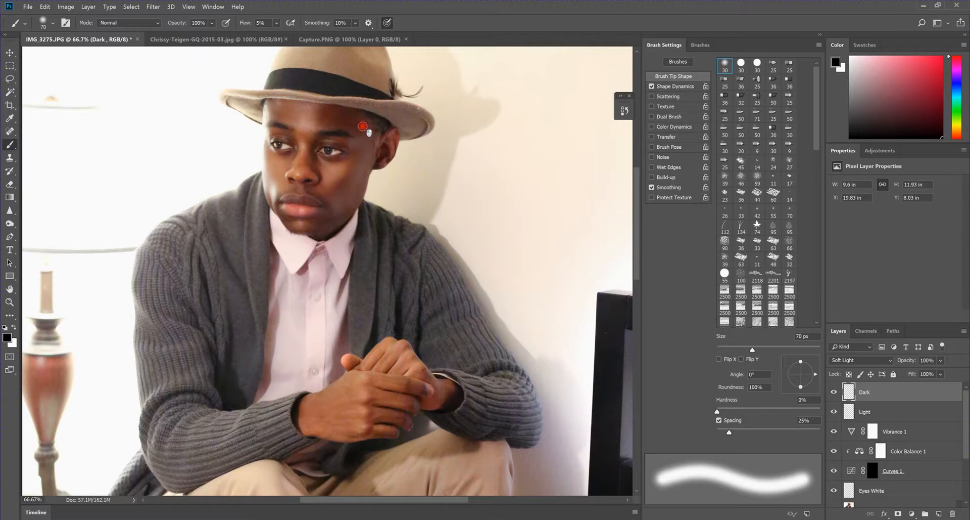
pyautogui.moveTo(363, 126); pyautogui.dragTo(367, 147)
pyautogui.moveTo(323, 108)
pyautogui.mouseDown()
pyautogui.moveTo(339, 129)
pyautogui.moveTo(390, 123)
pyautogui.mouseUp()
pyautogui.moveTo(343, 188); pyautogui.dragTo(354, 199)
# - Soften the dark paint on the lower cheek with an 80 px eraser at 5% flow, and restore the eraser's flow to 100%
pyautogui.press('e')
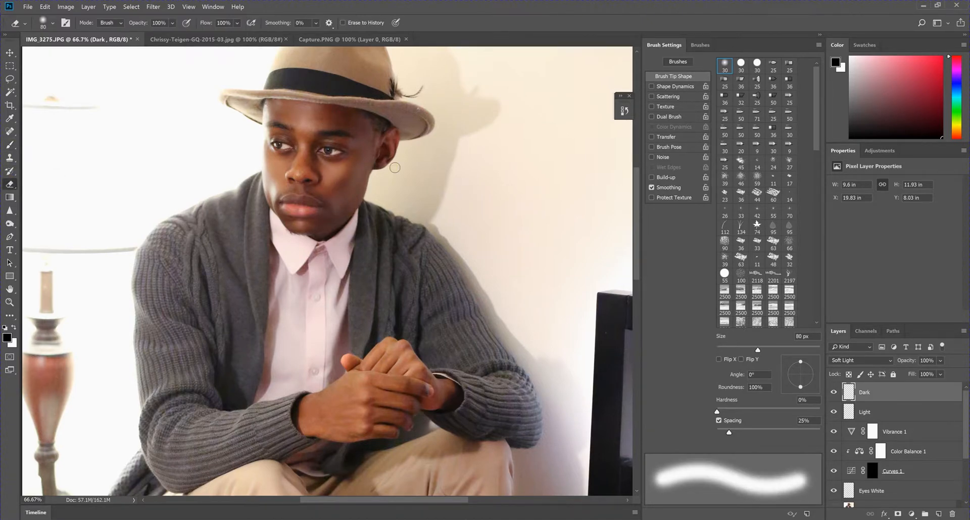
pyautogui.moveTo(206, 22); pyautogui.dragTo(153, 17)
pyautogui.moveTo(331, 190); pyautogui.dragTo(331, 190)
pyautogui.hotkey('ctrl', '-')
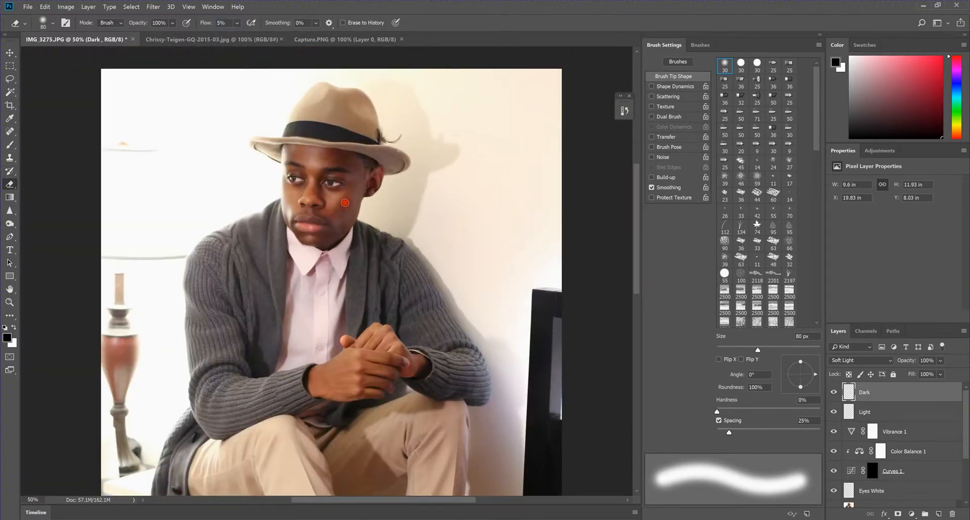
pyautogui.hotkey('shift', '0')
pyautogui.hotkey('ctrl', '-')
pyautogui.hotkey('ctrl', '-')
pyautogui.hotkey('ctrl', '+')
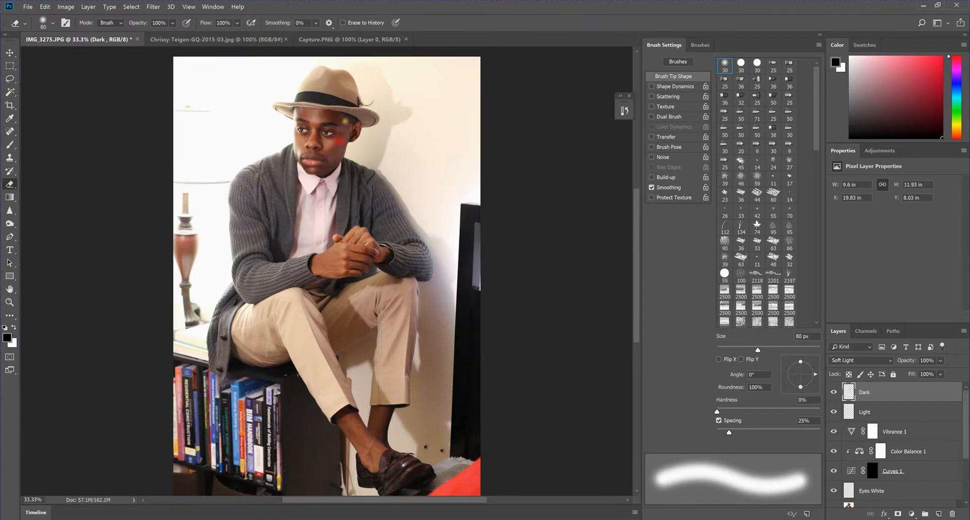
# - Shade the fingers and knuckles of the clasped hands with the 70 px brush
pyautogui.press('b')
pyautogui.hotkey('ctrl', '+')
pyautogui.hotkey('ctrl', '+')
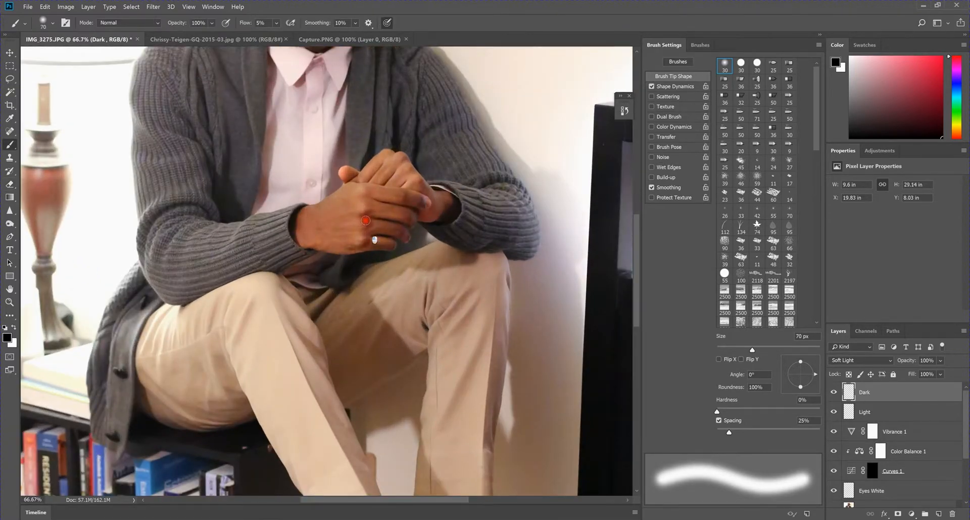
pyautogui.moveTo(366, 220); pyautogui.dragTo(400, 212)
# - Darken the bare ankles below the trouser hems with a 175 px brush
pyautogui.hotkey('ctrl', '-')
pyautogui.hotkey('ctrl', '-')
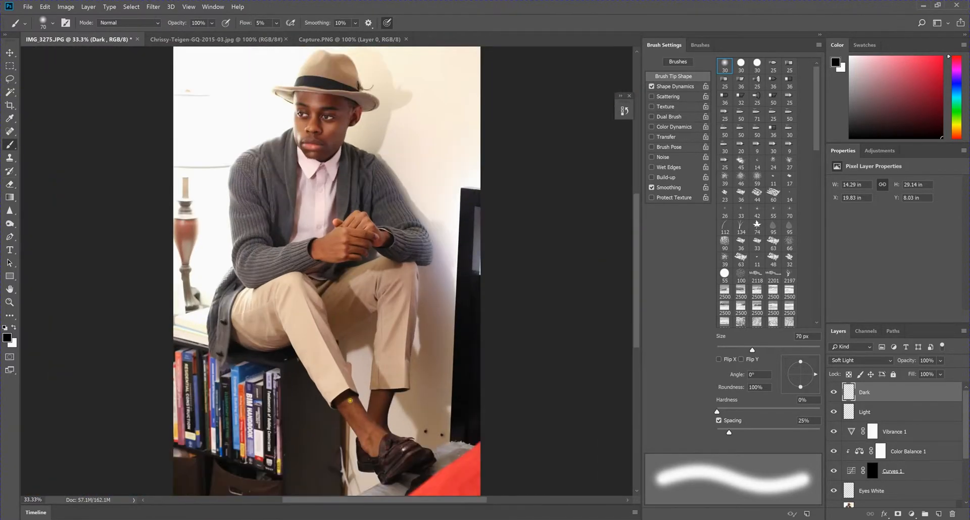
pyautogui.press(']')
pyautogui.press(']')
pyautogui.press(']')
pyautogui.press(']')
pyautogui.press(']')
pyautogui.press(']')
pyautogui.moveTo(357, 401)
pyautogui.mouseDown()
pyautogui.moveTo(384, 398)
pyautogui.moveTo(366, 444)
pyautogui.mouseUp()
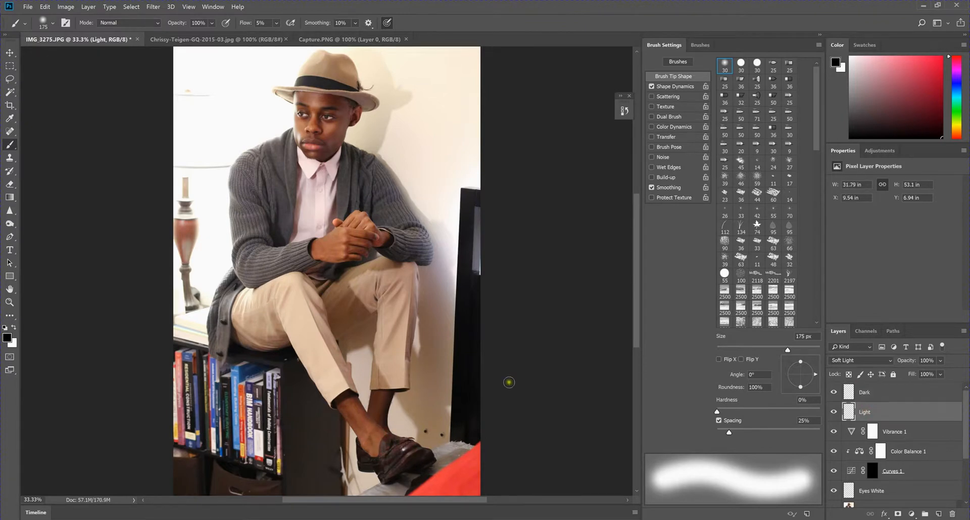
pyautogui.moveTo(341, 402); pyautogui.dragTo(371, 432)
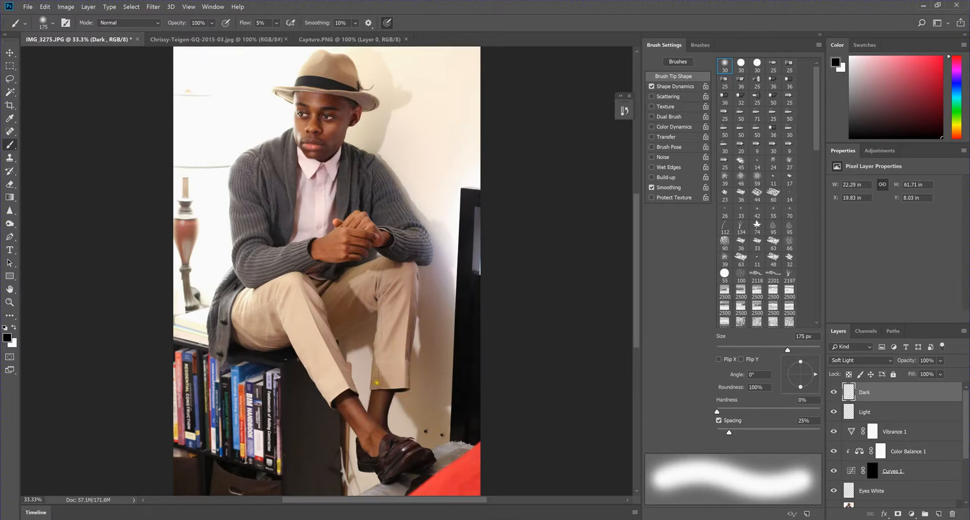
# - Deepen the shadows on the trousers and the dark side of the bookcase with the 175 px brush
pyautogui.moveTo(271, 342)
pyautogui.mouseDown()
pyautogui.moveTo(271, 351)
pyautogui.moveTo(420, 277)
pyautogui.mouseUp()
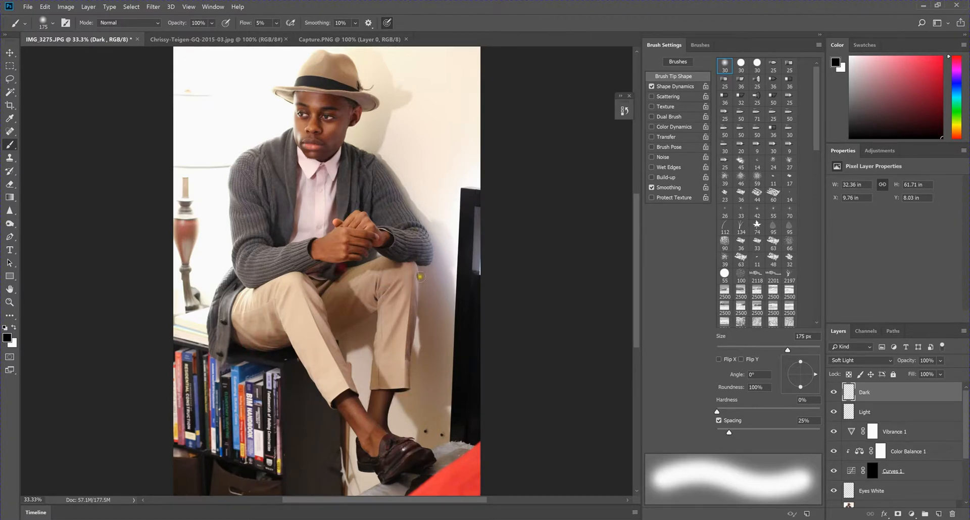
pyautogui.scroll(-2, 358, 431)
pyautogui.moveTo(290, 415)
pyautogui.mouseDown()
pyautogui.moveTo(304, 357)
pyautogui.moveTo(309, 446)
pyautogui.mouseUp()
# - Review the shading in the whole portrait and examine the trousers, ankles and shoes at closer range
pyautogui.hotkey('ctrl', '-')
pyautogui.press(']')
pyautogui.press(']')
pyautogui.press(']')
pyautogui.press(']')
pyautogui.press(']')
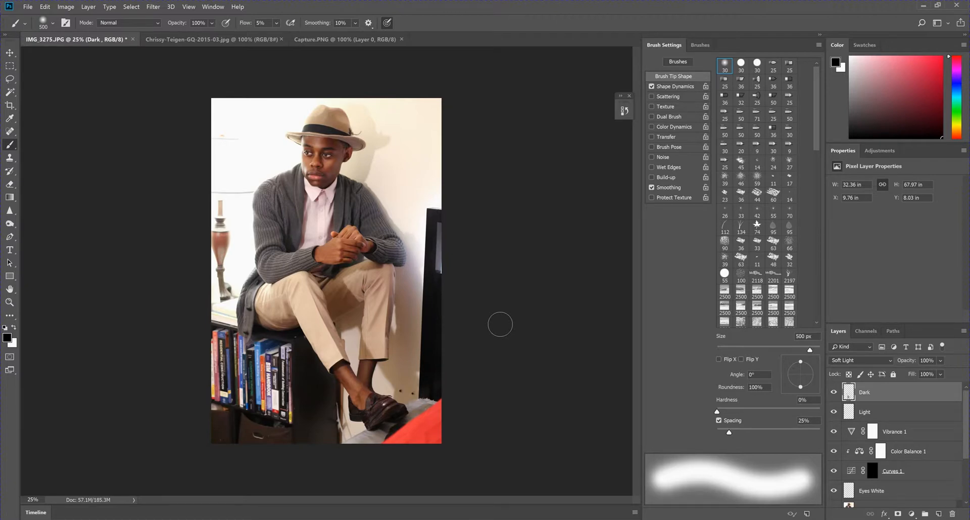
pyautogui.moveTo(501, 324)
pyautogui.mouseDown()
pyautogui.moveTo(463, 312)
pyautogui.moveTo(451, 246)
pyautogui.mouseUp()
pyautogui.hotkey('ctrl', '+')
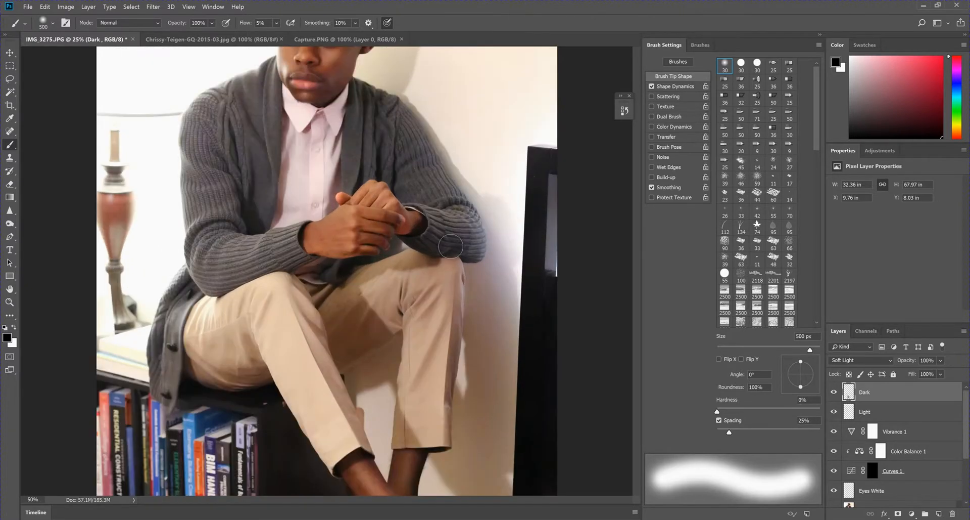
pyautogui.moveTo(448, 248); pyautogui.dragTo(406, 220)
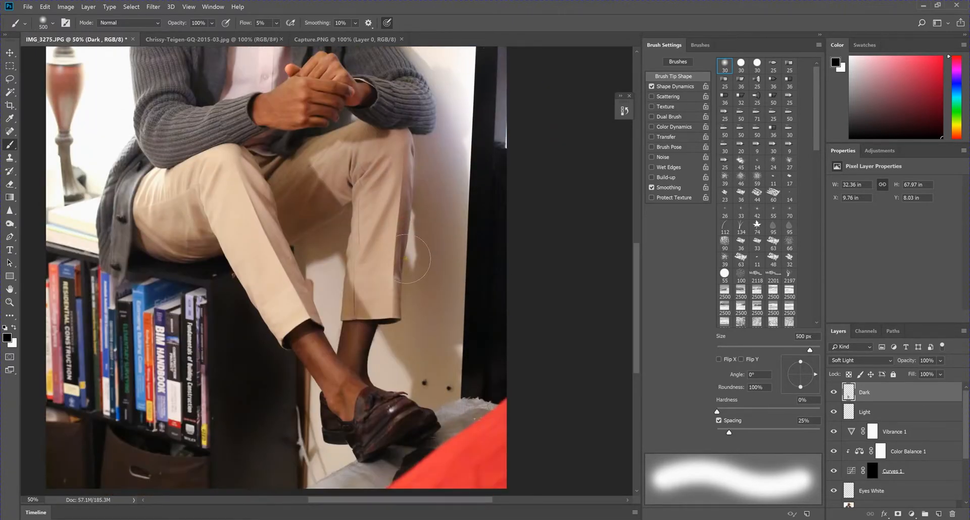
pyautogui.hotkey('ctrl', '+')
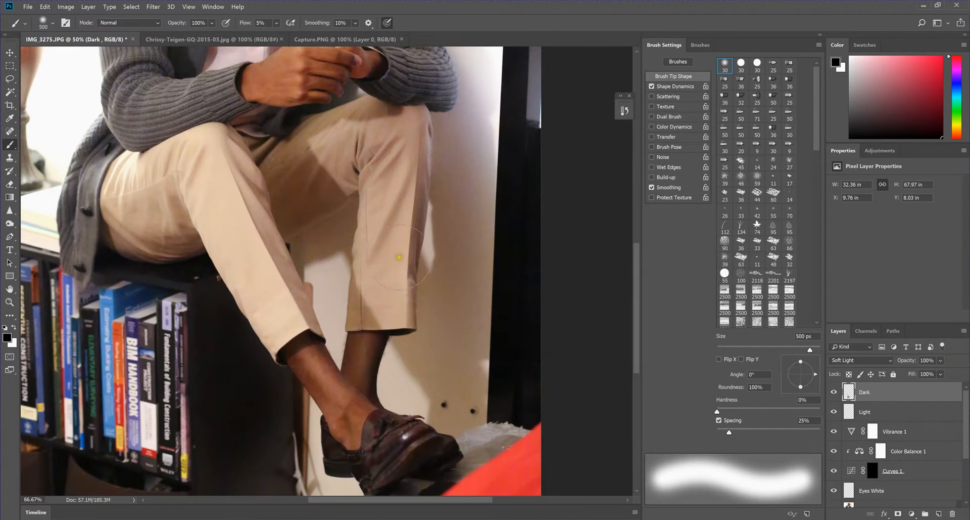
pyautogui.click(415, 295)
pyautogui.hotkey('ctrl', '+')
pyautogui.scroll(-5, 377, 230)
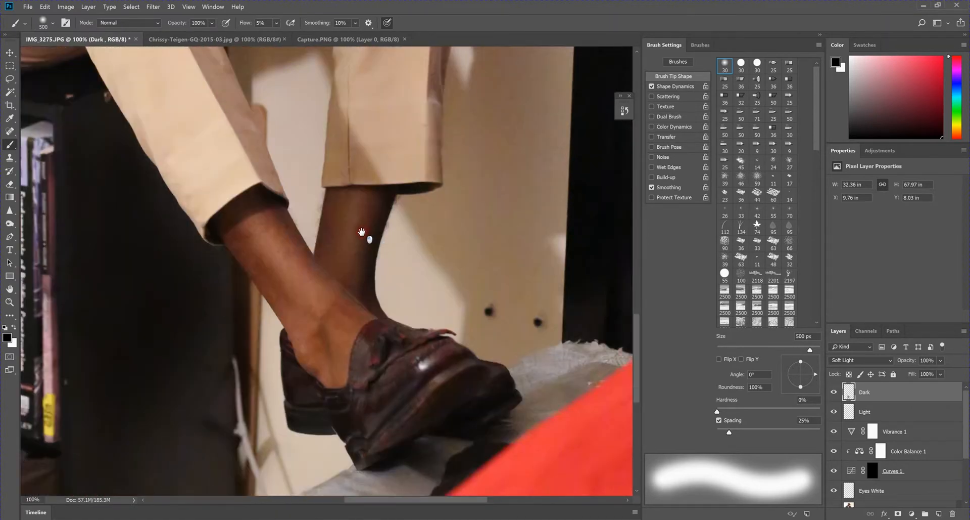
pyautogui.moveTo(369, 223); pyautogui.dragTo(350, 225)
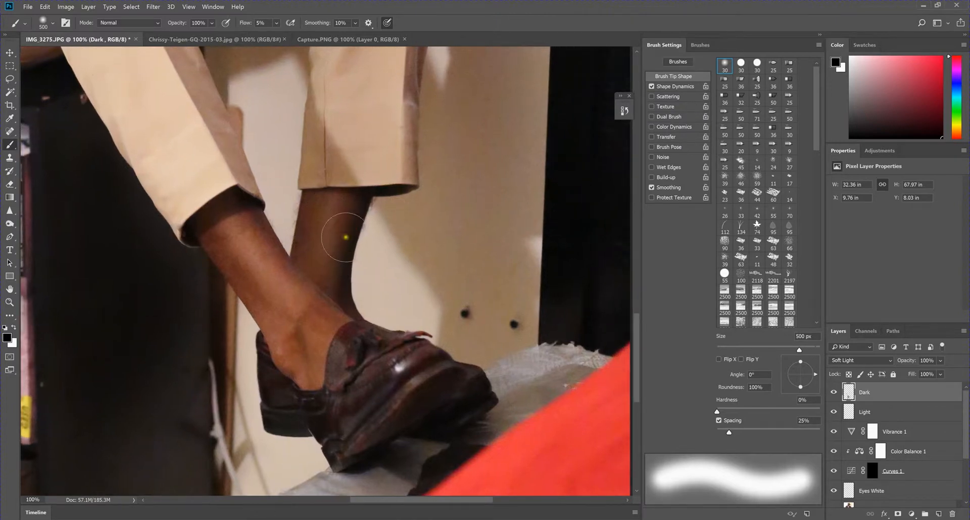
# - Reduce the brush size to 125 px for painting around the ankles and shoes
pyautogui.press('[')
pyautogui.press('[')
pyautogui.press('[')
pyautogui.press('[')
pyautogui.press('[')
pyautogui.press('[')
# - Examine the light and shadow on the trousers and loafer in the Chrissy-Teigen-GQ-2015-03.jpg reference
pyautogui.click(215, 40)
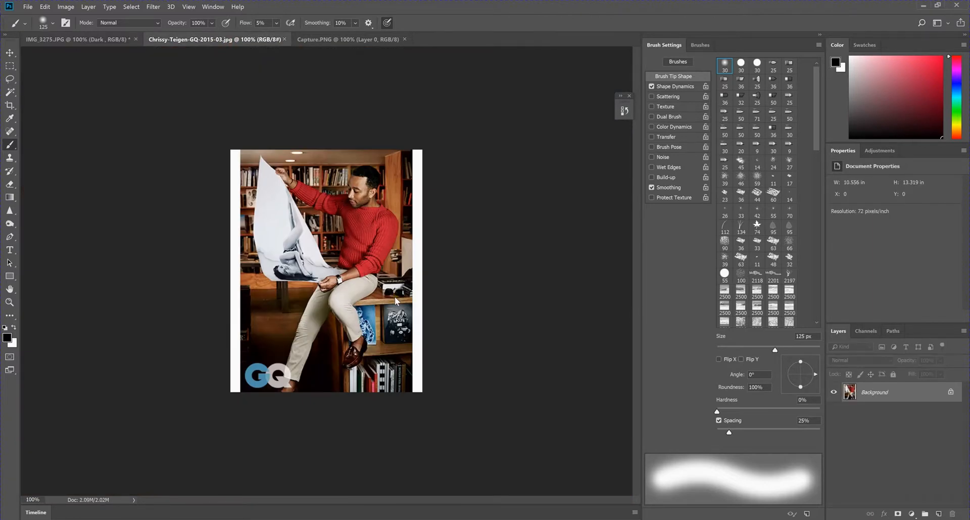
pyautogui.hotkey('ctrl', '+')
pyautogui.hotkey('ctrl', '+')
pyautogui.moveTo(379, 325); pyautogui.dragTo(345, 162)
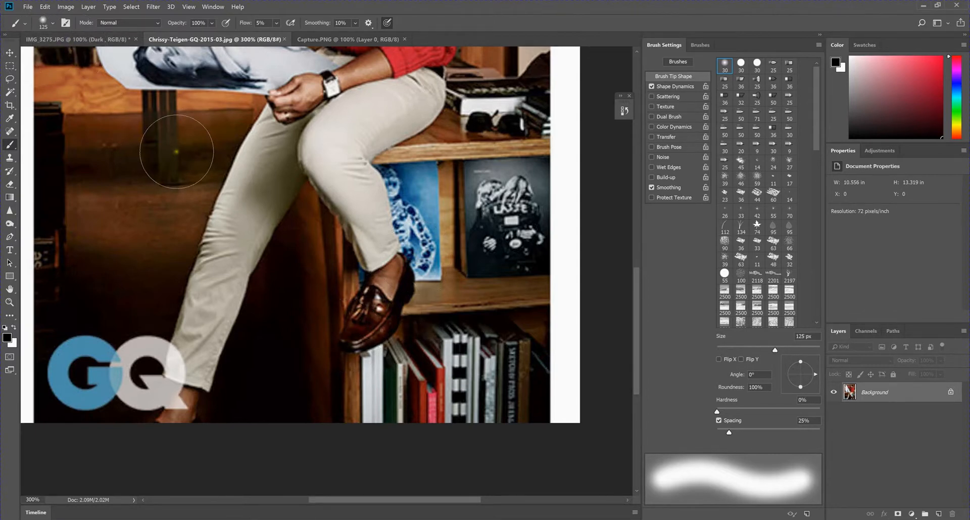
pyautogui.click(85, 39)
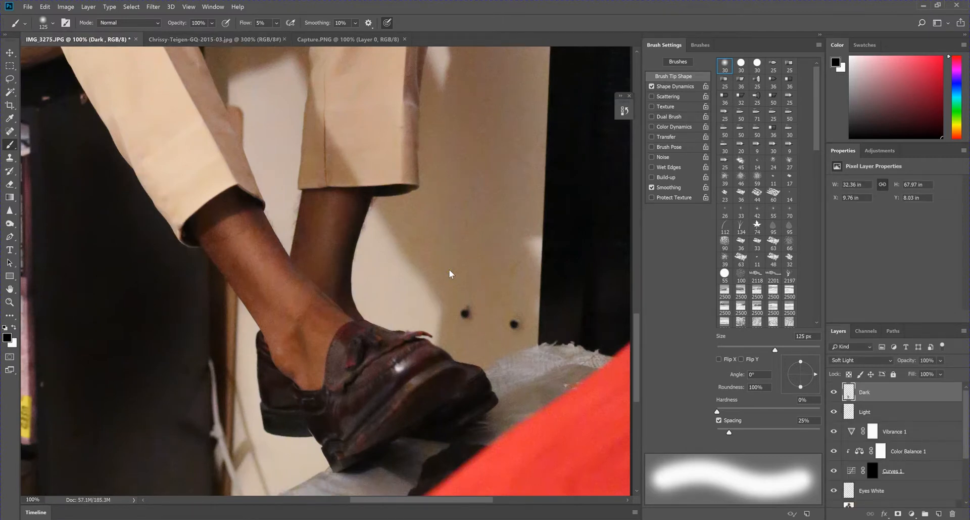
# - Darken the upper, sole edge, toe and heel areas of the shoes on the Dark layer with the 125 px brush
pyautogui.click(382, 362)
pyautogui.moveTo(417, 360)
pyautogui.mouseDown()
pyautogui.moveTo(377, 388)
pyautogui.moveTo(399, 368)
pyautogui.moveTo(435, 360)
pyautogui.moveTo(390, 385)
pyautogui.moveTo(399, 371)
pyautogui.moveTo(373, 410)
pyautogui.moveTo(397, 378)
pyautogui.moveTo(350, 400)
pyautogui.moveTo(380, 382)
pyautogui.moveTo(352, 409)
pyautogui.moveTo(377, 376)
pyautogui.moveTo(350, 423)
pyautogui.moveTo(374, 393)
pyautogui.moveTo(318, 411)
pyautogui.moveTo(320, 432)
pyautogui.moveTo(319, 410)
pyautogui.moveTo(327, 429)
pyautogui.moveTo(358, 431)
pyautogui.moveTo(308, 405)
pyautogui.moveTo(380, 344)
pyautogui.mouseUp()
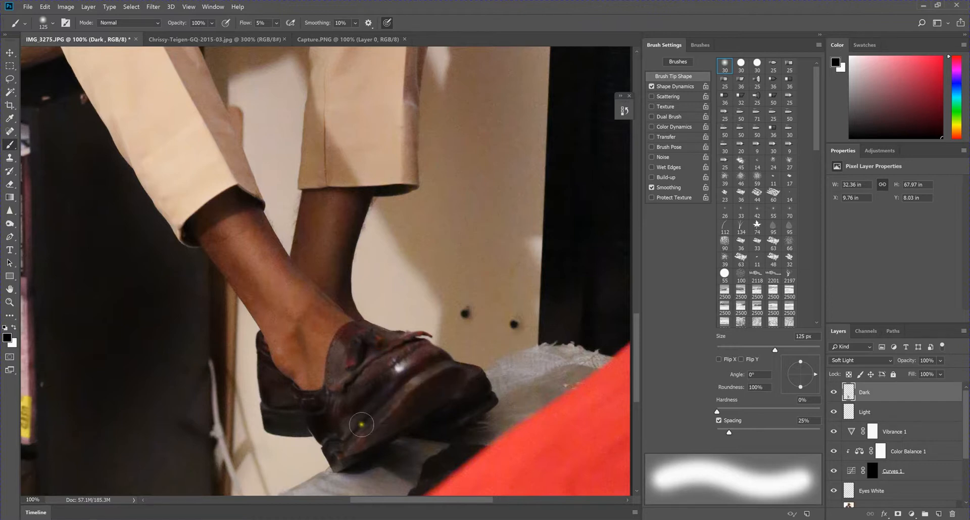
pyautogui.moveTo(362, 425)
pyautogui.mouseDown()
pyautogui.moveTo(353, 447)
pyautogui.moveTo(418, 383)
pyautogui.moveTo(412, 392)
pyautogui.moveTo(441, 377)
pyautogui.moveTo(409, 420)
pyautogui.moveTo(369, 438)
pyautogui.moveTo(395, 424)
pyautogui.mouseUp()
pyautogui.click(367, 444)
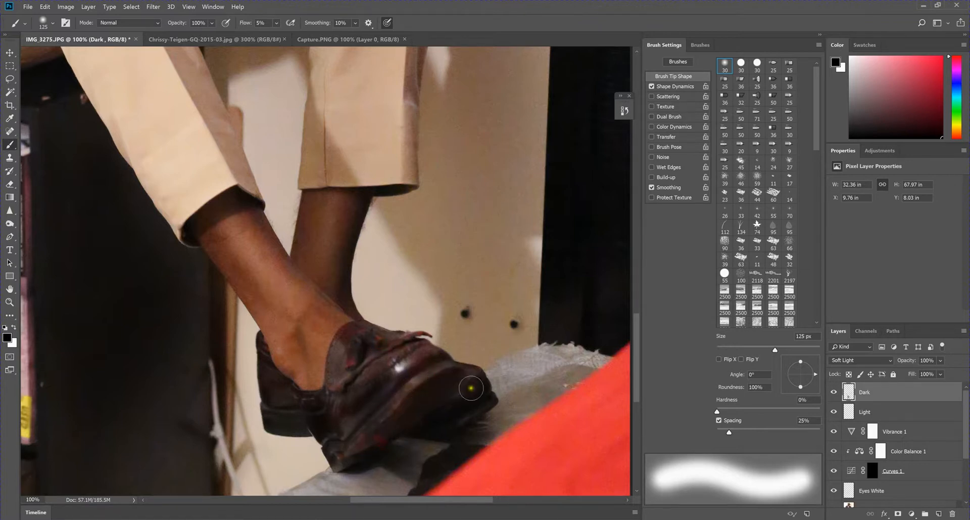
pyautogui.moveTo(477, 400)
pyautogui.mouseDown()
pyautogui.moveTo(461, 407)
pyautogui.moveTo(481, 385)
pyautogui.mouseUp()
pyautogui.moveTo(274, 420)
pyautogui.mouseDown()
pyautogui.moveTo(264, 378)
pyautogui.moveTo(304, 429)
pyautogui.moveTo(476, 436)
pyautogui.moveTo(350, 458)
pyautogui.moveTo(436, 357)
pyautogui.moveTo(446, 371)
pyautogui.moveTo(349, 360)
pyautogui.moveTo(347, 331)
pyautogui.moveTo(427, 344)
pyautogui.mouseUp()
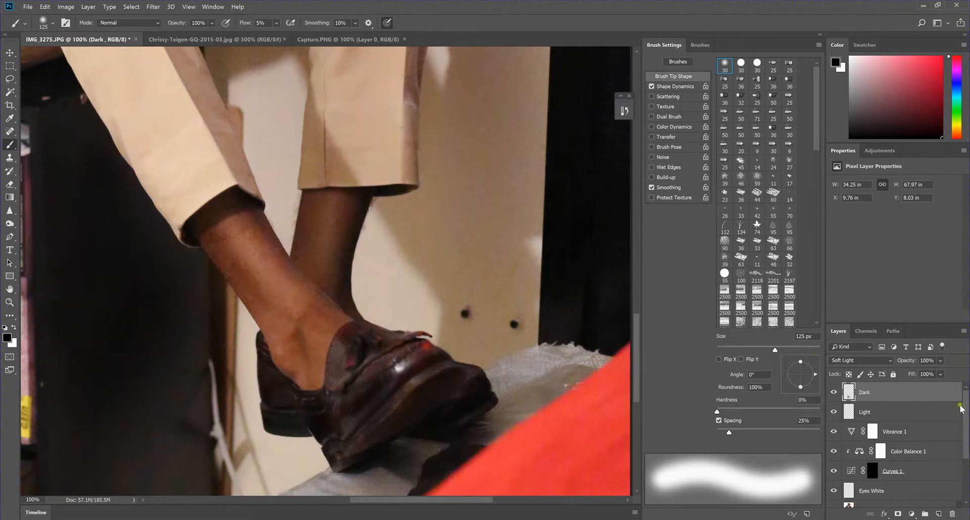
# - Paint white highlights along the shine, sole edge, toe and heel of the shoes on the Light layer with an 80 px brush
pyautogui.click(871, 412)
pyautogui.press('x')
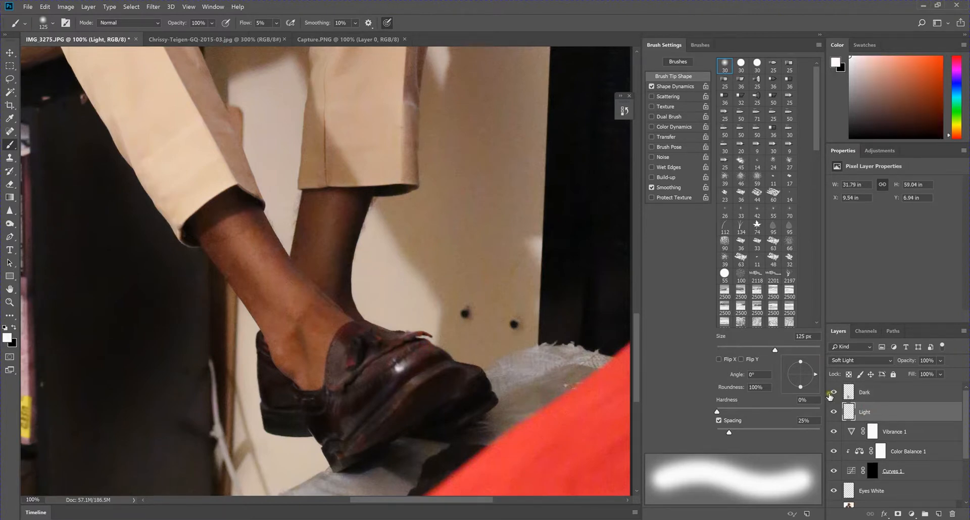
pyautogui.press('[')
pyautogui.press('[')
pyautogui.press('[')
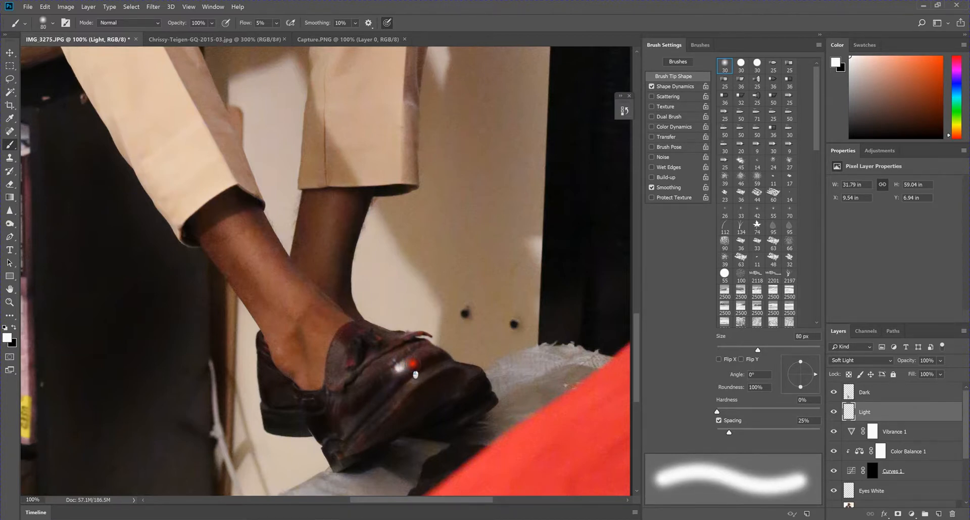
pyautogui.moveTo(413, 363)
pyautogui.mouseDown()
pyautogui.moveTo(364, 369)
pyautogui.moveTo(372, 353)
pyautogui.moveTo(381, 359)
pyautogui.moveTo(358, 381)
pyautogui.moveTo(337, 381)
pyautogui.moveTo(341, 354)
pyautogui.moveTo(353, 377)
pyautogui.moveTo(364, 361)
pyautogui.moveTo(387, 360)
pyautogui.mouseUp()
pyautogui.moveTo(367, 415)
pyautogui.mouseDown()
pyautogui.moveTo(348, 427)
pyautogui.moveTo(406, 374)
pyautogui.moveTo(323, 406)
pyautogui.moveTo(353, 443)
pyautogui.moveTo(364, 429)
pyautogui.moveTo(357, 435)
pyautogui.mouseUp()
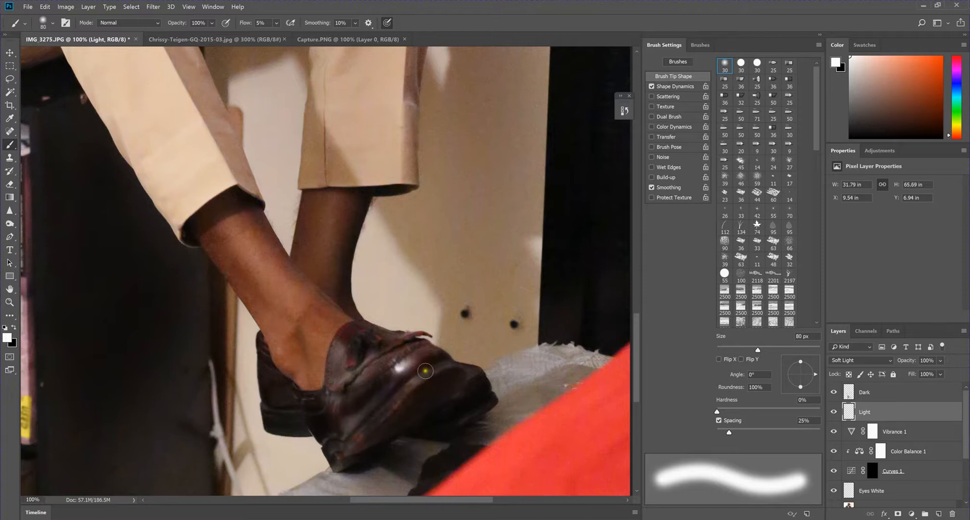
pyautogui.moveTo(407, 388)
pyautogui.mouseDown()
pyautogui.moveTo(426, 392)
pyautogui.moveTo(447, 373)
pyautogui.moveTo(427, 392)
pyautogui.moveTo(423, 377)
pyautogui.mouseUp()
pyautogui.moveTo(472, 397)
pyautogui.mouseDown()
pyautogui.moveTo(479, 415)
pyautogui.moveTo(466, 422)
pyautogui.moveTo(473, 412)
pyautogui.moveTo(454, 403)
pyautogui.moveTo(477, 371)
pyautogui.mouseUp()
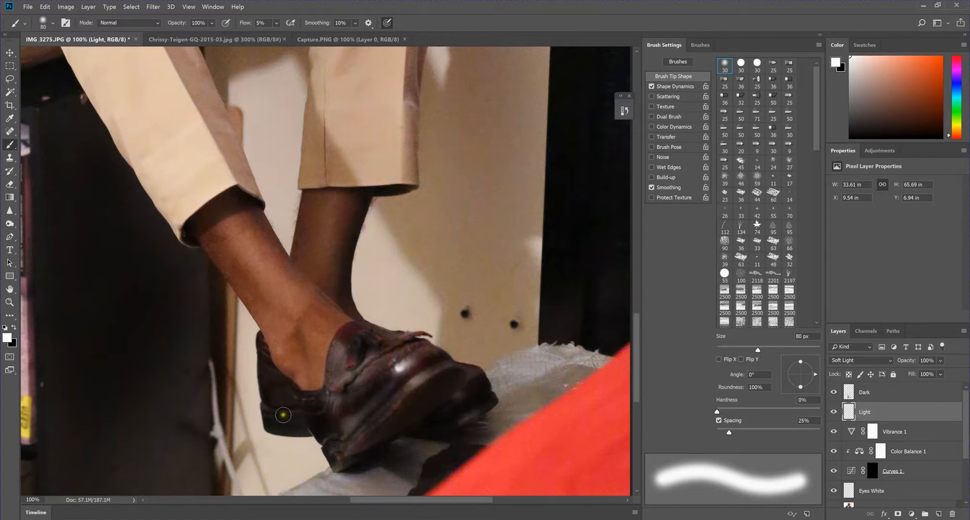
pyautogui.moveTo(281, 412)
pyautogui.mouseDown()
pyautogui.moveTo(312, 398)
pyautogui.moveTo(264, 398)
pyautogui.moveTo(321, 385)
pyautogui.mouseUp()
pyautogui.scroll(-3, 373, 353)
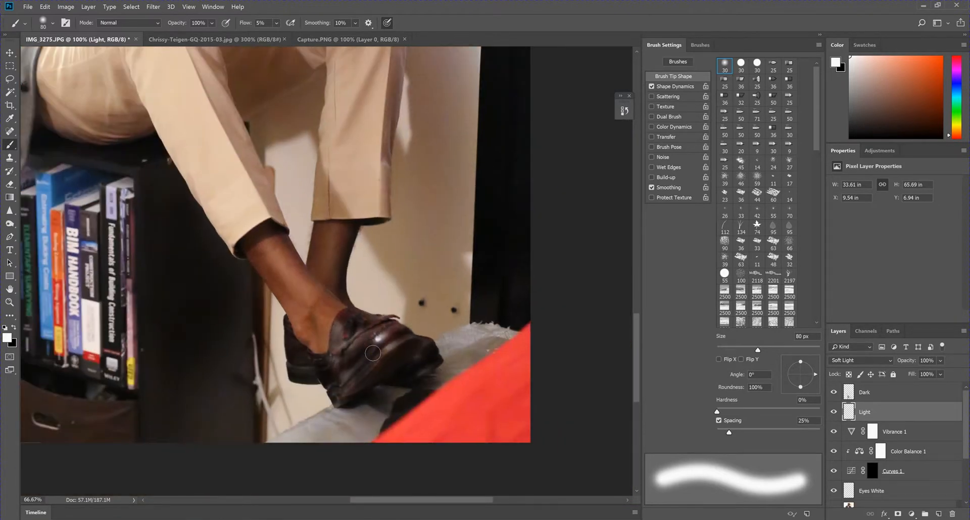
pyautogui.scroll(-1, 372, 352)
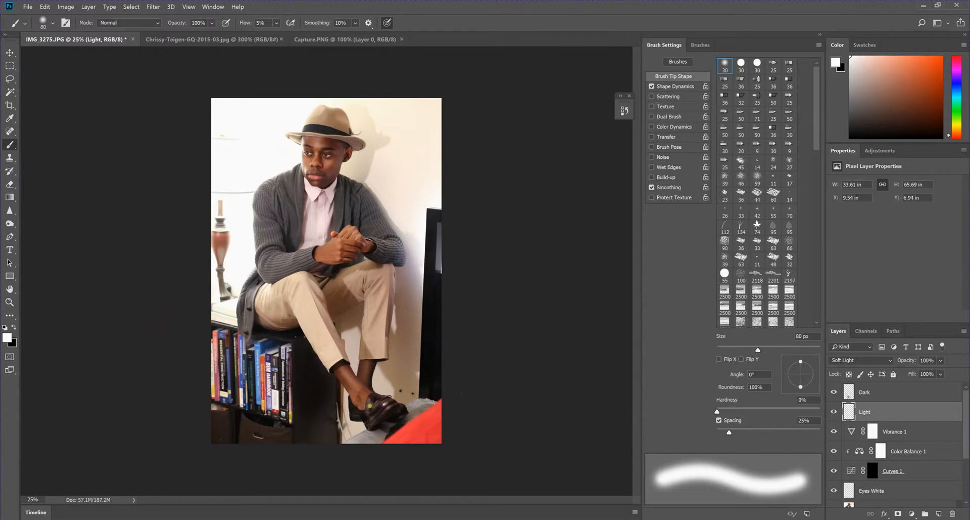
# - Compare an earlier history state with the latest brush stroke, and examine the hands and trousers at closer range
pyautogui.click(624, 111)
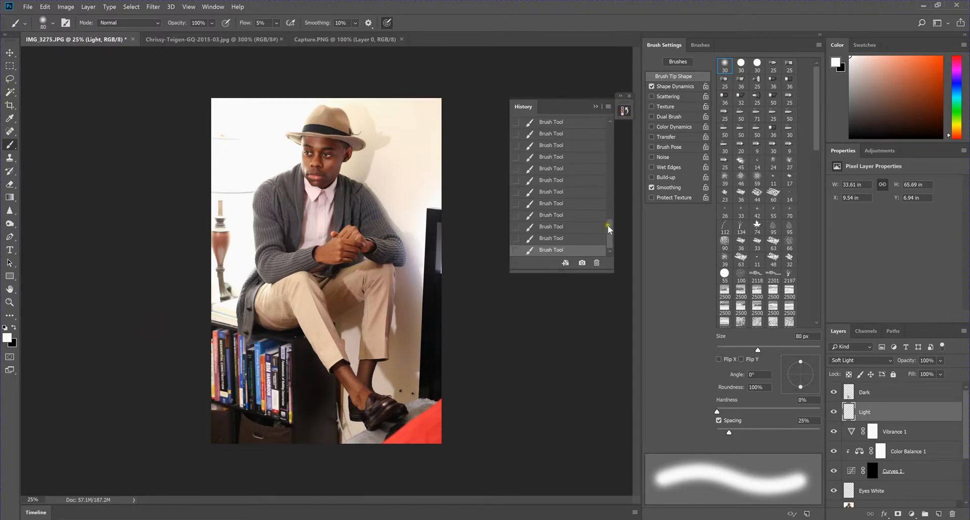
pyautogui.moveTo(608, 226); pyautogui.dragTo(612, 190)
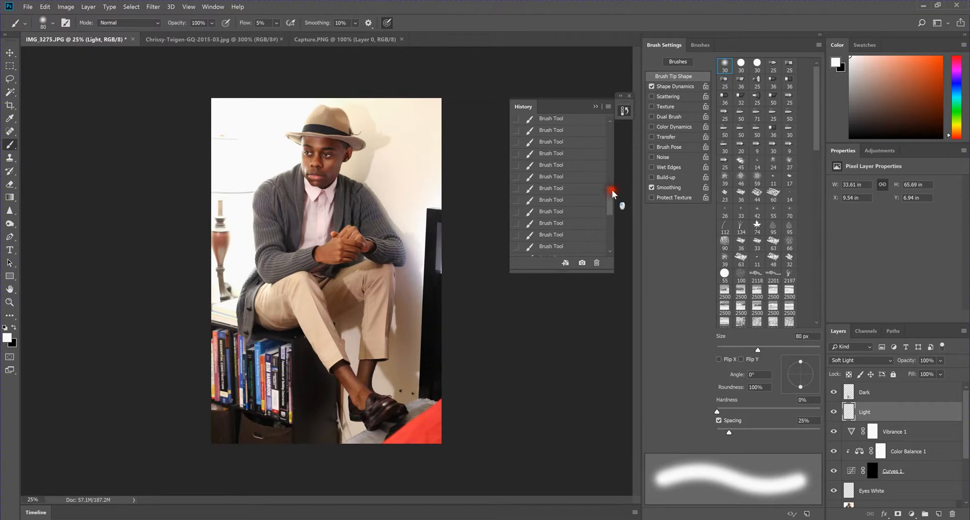
pyautogui.click(568, 200)
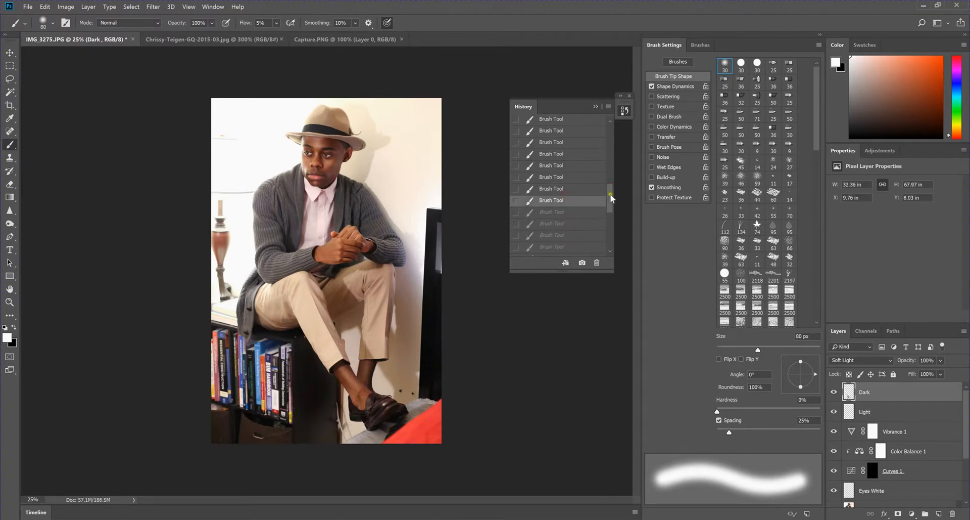
pyautogui.moveTo(611, 203); pyautogui.dragTo(601, 255)
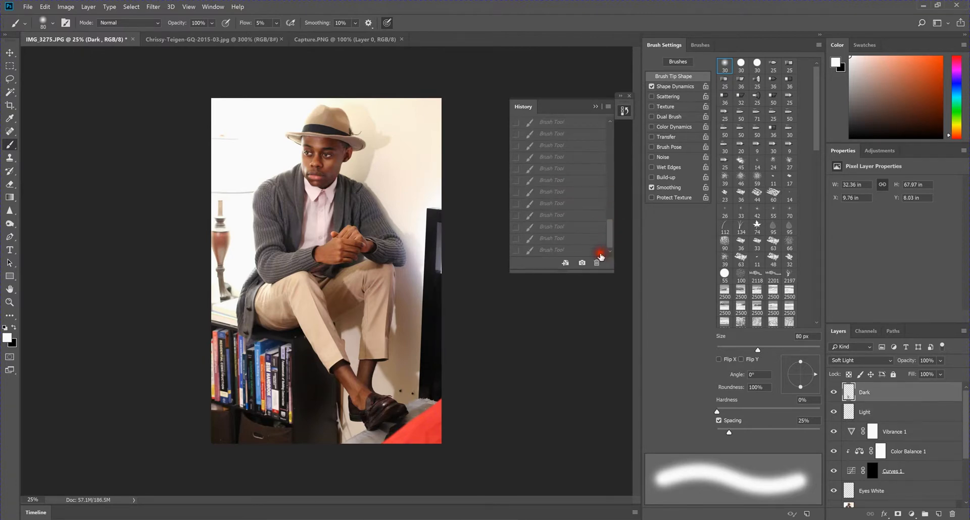
pyautogui.click(578, 251)
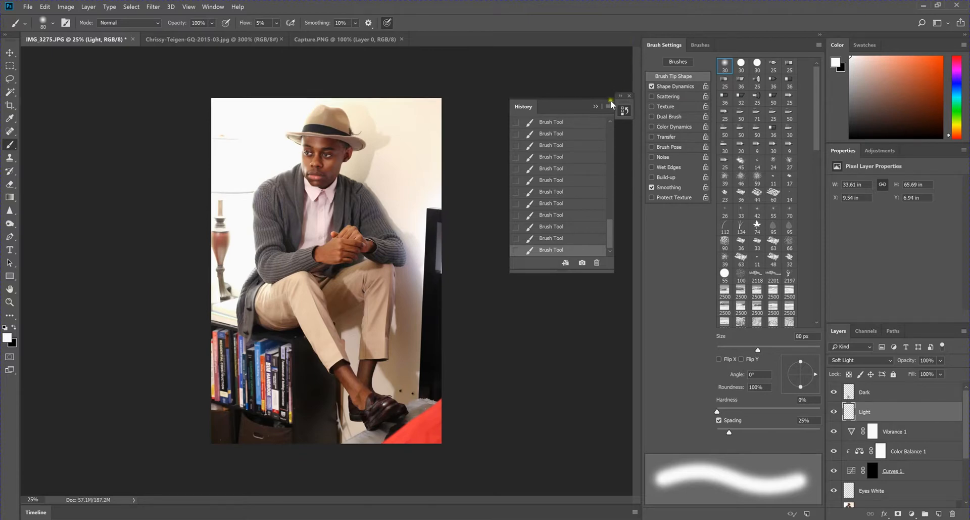
pyautogui.click(598, 105)
pyautogui.hotkey('ctrl', '+')
pyautogui.hotkey('ctrl', '+')
pyautogui.hotkey('ctrl', '+')
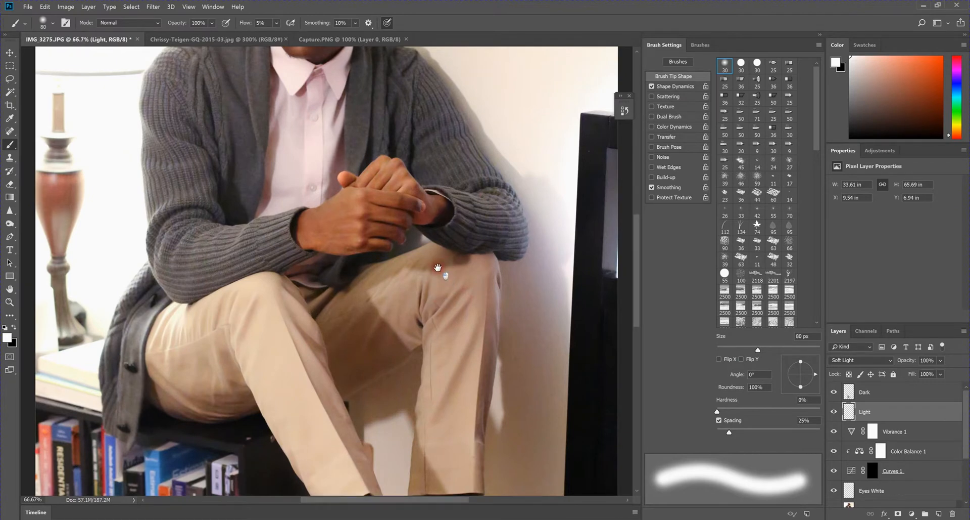
# - Paint fine white highlights on the heel strap and side of the front shoe on the Light layer with a 15 px brush
pyautogui.moveTo(440, 288); pyautogui.dragTo(433, 232)
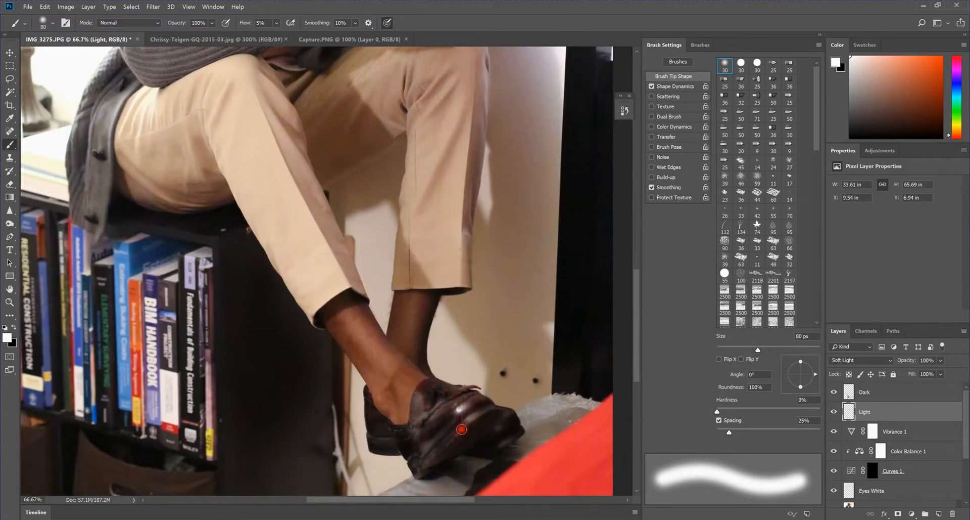
pyautogui.moveTo(472, 420); pyautogui.dragTo(473, 421)
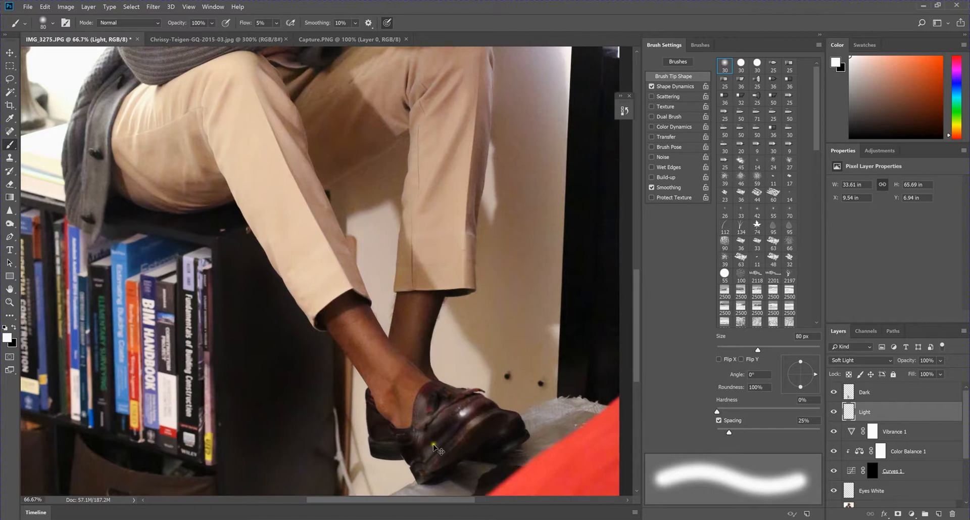
pyautogui.scroll(2, 404, 434)
pyautogui.moveTo(439, 433)
pyautogui.mouseDown()
pyautogui.moveTo(450, 334)
pyautogui.moveTo(381, 302)
pyautogui.moveTo(407, 279)
pyautogui.mouseUp()
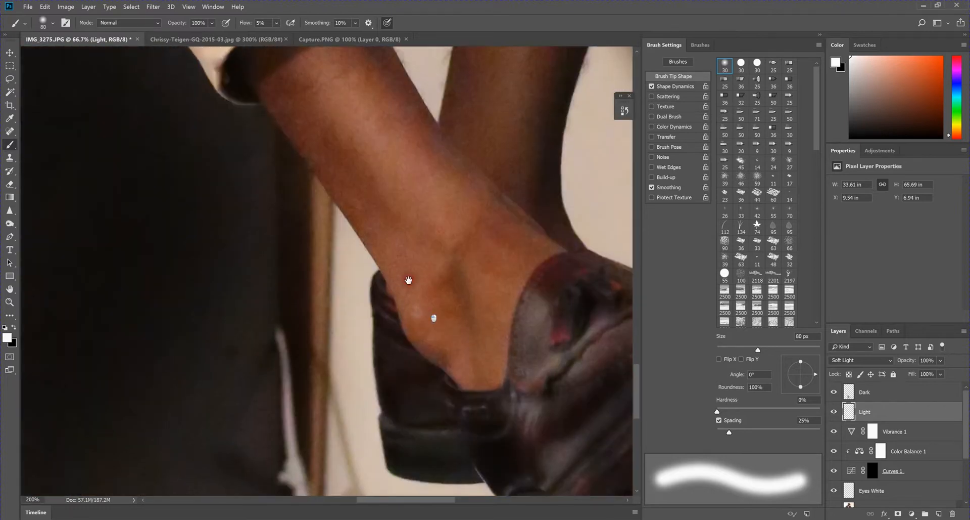
pyautogui.press('[')
pyautogui.press('[')
pyautogui.press('[')
pyautogui.press('[')
pyautogui.press('[')
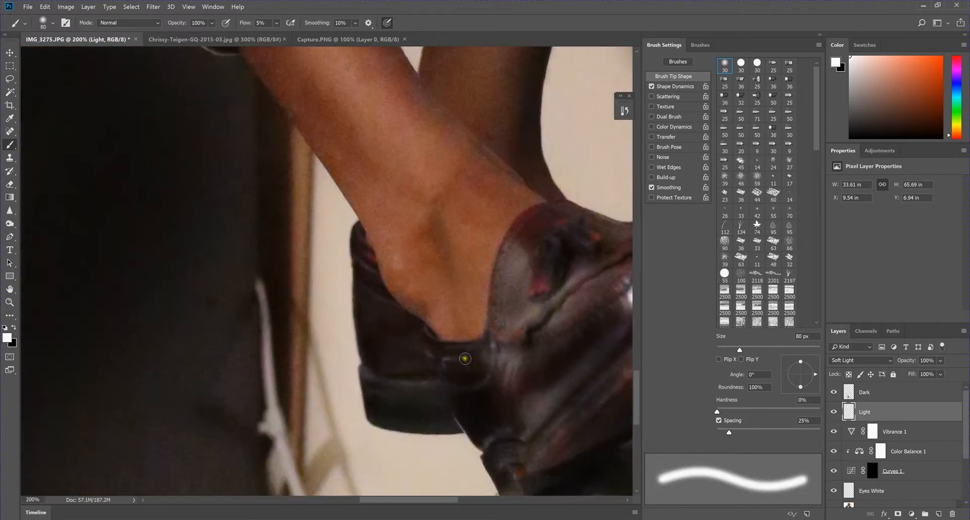
pyautogui.press(',')
pyautogui.press('.')
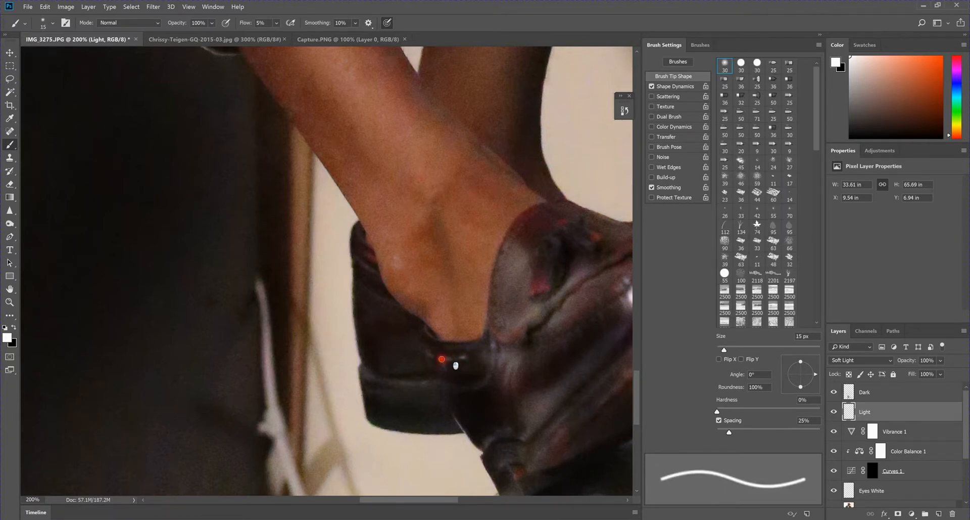
pyautogui.moveTo(480, 451); pyautogui.dragTo(512, 434)
pyautogui.moveTo(451, 411); pyautogui.dragTo(469, 423)
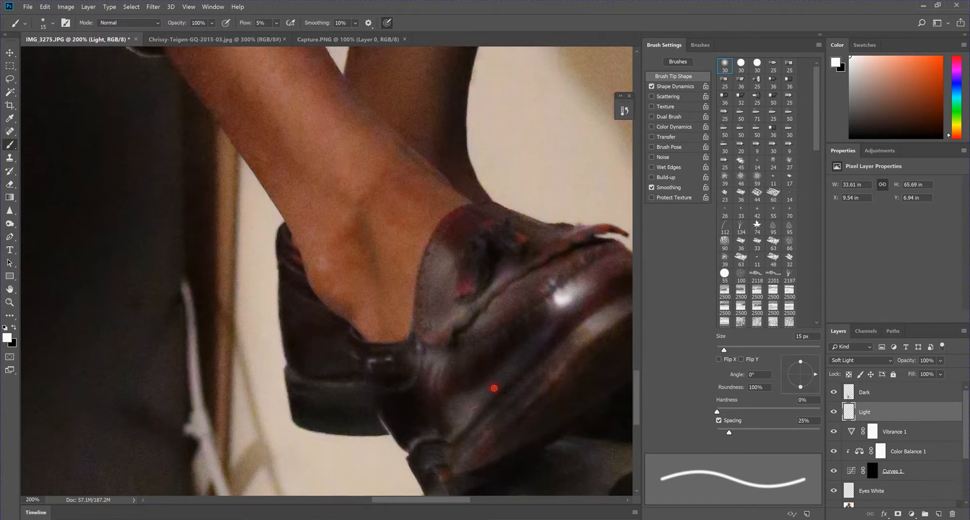
# - Paint thin white highlights along the front shoe's upper, toe and sole edge on the Light layer
pyautogui.moveTo(530, 378)
pyautogui.mouseDown()
pyautogui.moveTo(486, 336)
pyautogui.moveTo(504, 329)
pyautogui.moveTo(503, 348)
pyautogui.moveTo(519, 349)
pyautogui.moveTo(487, 334)
pyautogui.mouseUp()
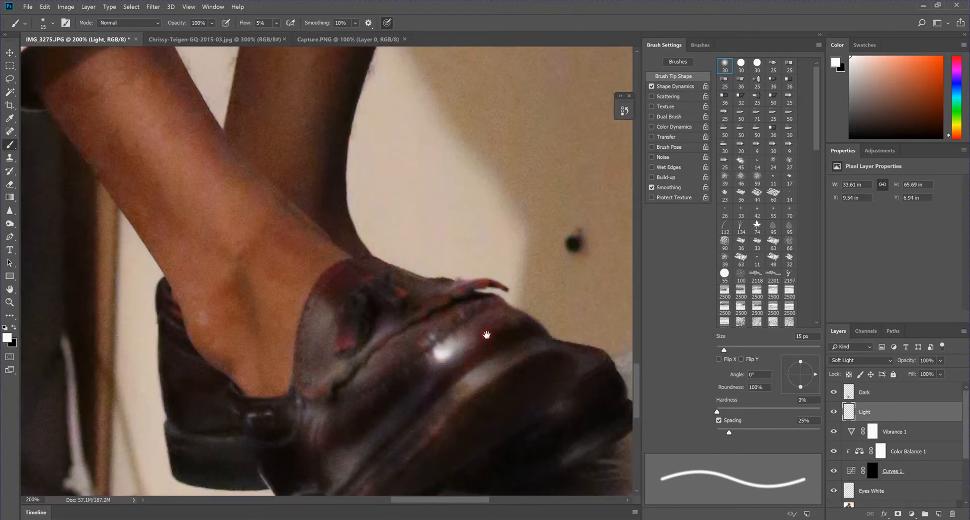
pyautogui.moveTo(478, 393)
pyautogui.mouseDown()
pyautogui.moveTo(490, 385)
pyautogui.moveTo(474, 382)
pyautogui.moveTo(482, 379)
pyautogui.moveTo(481, 392)
pyautogui.moveTo(483, 382)
pyautogui.mouseUp()
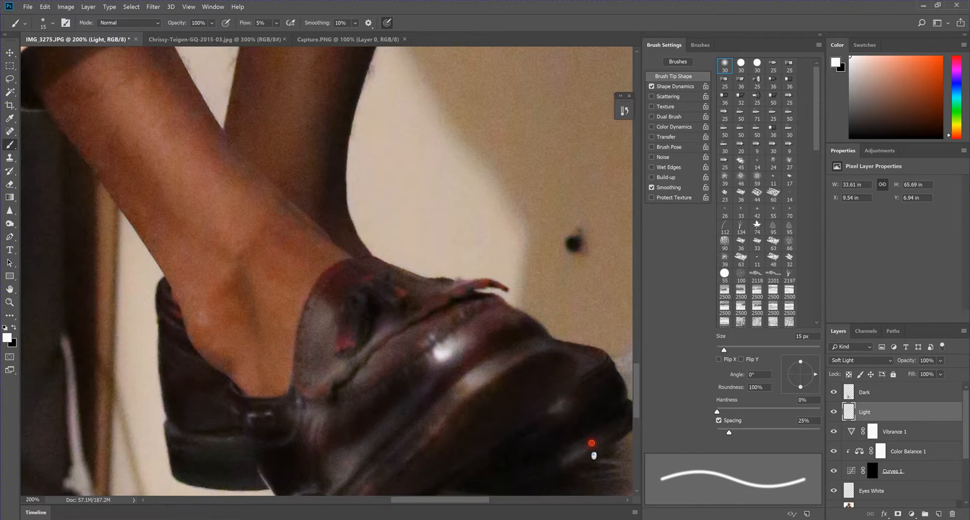
pyautogui.moveTo(591, 442); pyautogui.dragTo(575, 451)
pyautogui.moveTo(586, 444); pyautogui.dragTo(650, 423)
pyautogui.hotkey('ctrl', '-')
pyautogui.hotkey('ctrl', '-')
pyautogui.hotkey('ctrl', '-')
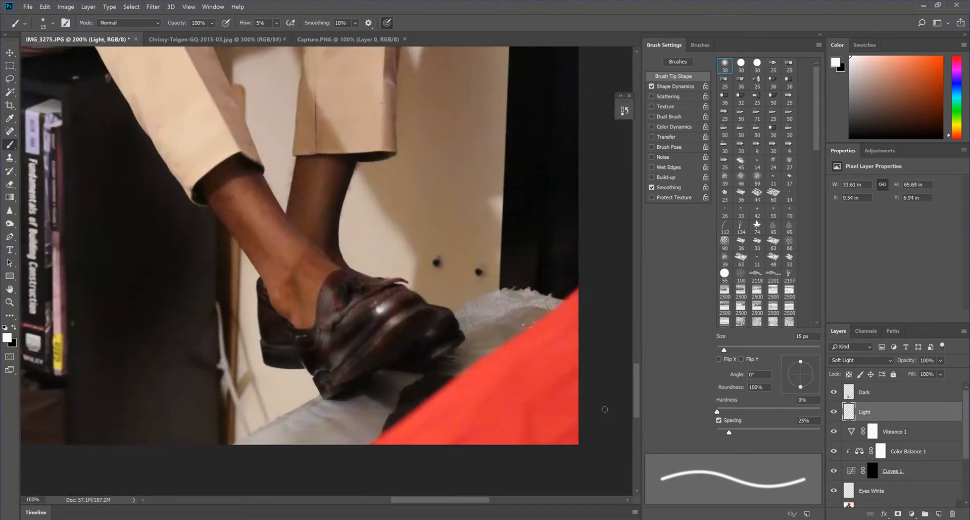
pyautogui.hotkey('ctrl', '-')
pyautogui.hotkey('ctrl', '-')
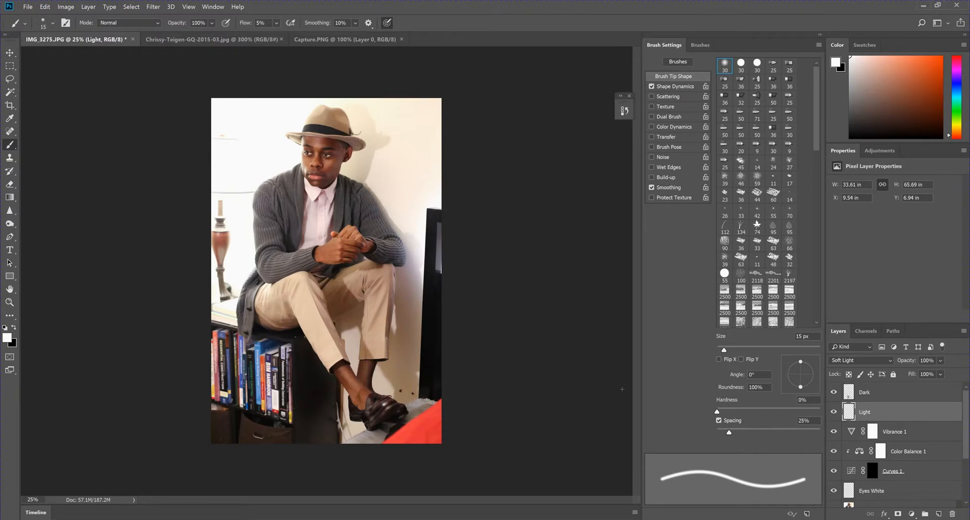
# - Darken the lamp's body, stem and base with black on the Dark layer using a 175 px brush
pyautogui.click(910, 393)
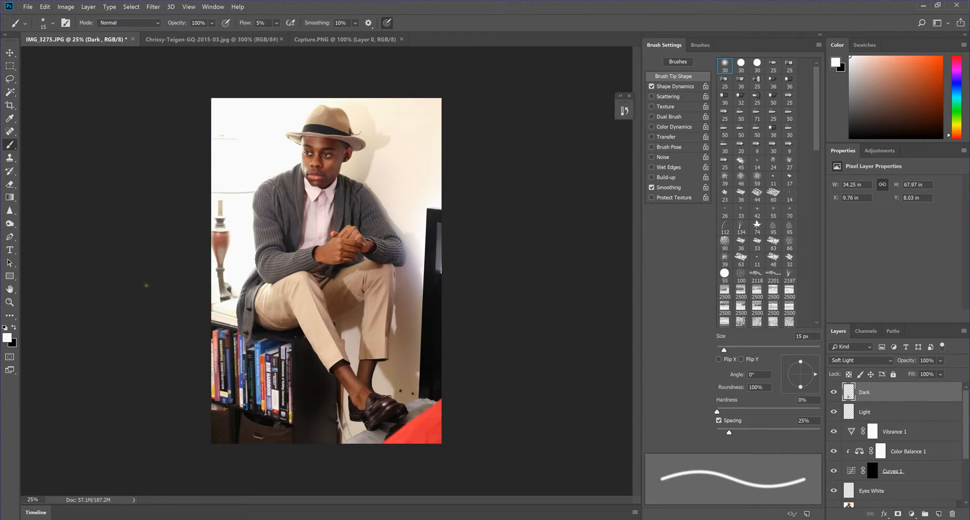
pyautogui.moveTo(146, 285); pyautogui.dragTo(186, 266)
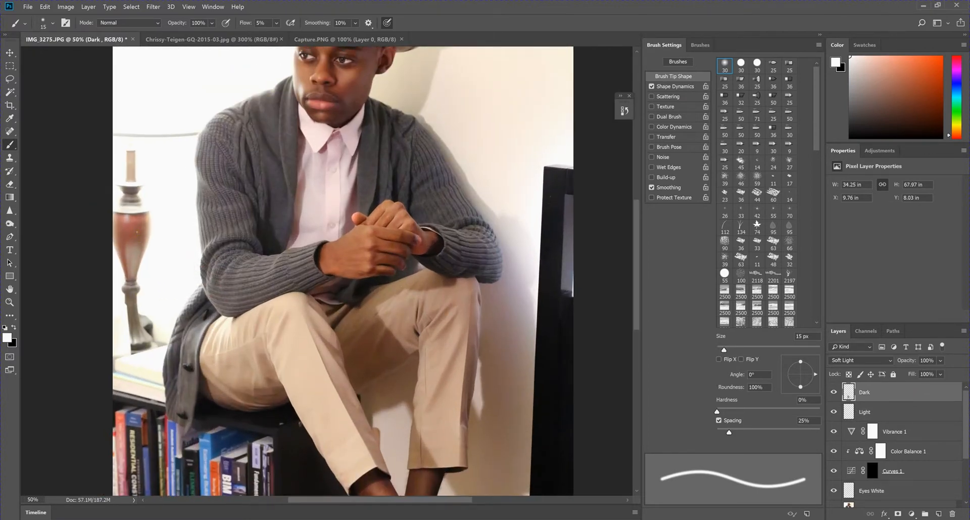
pyautogui.press(']')
pyautogui.press(']')
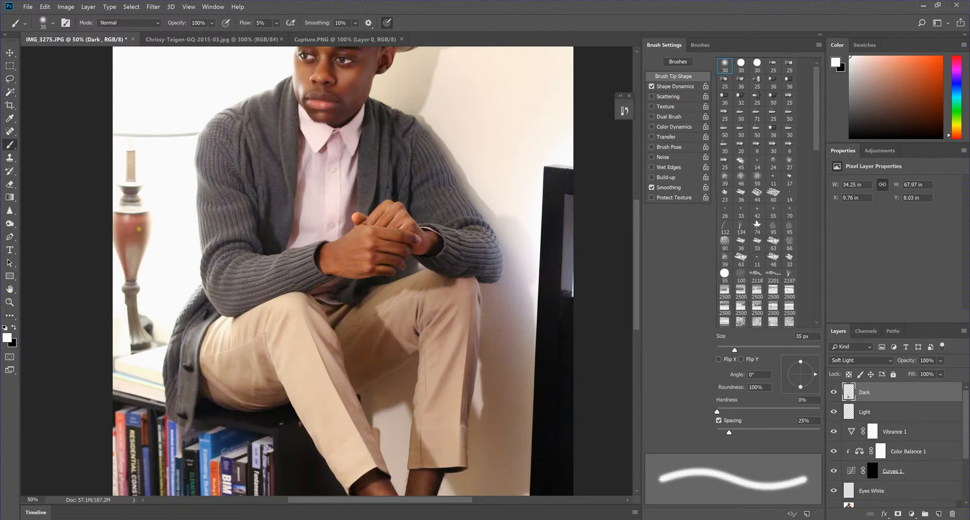
pyautogui.press(']')
pyautogui.press(']')
pyautogui.press(']')
pyautogui.press(']')
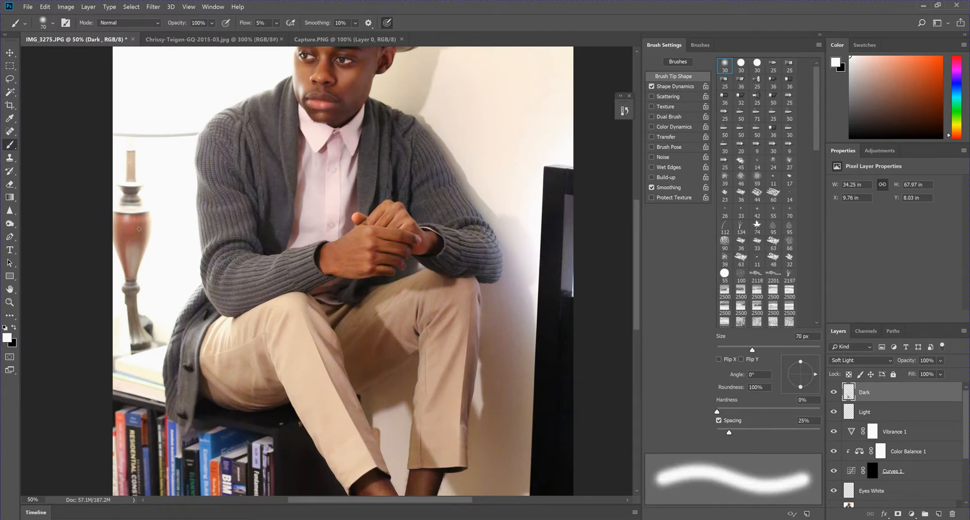
pyautogui.press(']')
pyautogui.press(']')
pyautogui.press(']')
pyautogui.press(']')
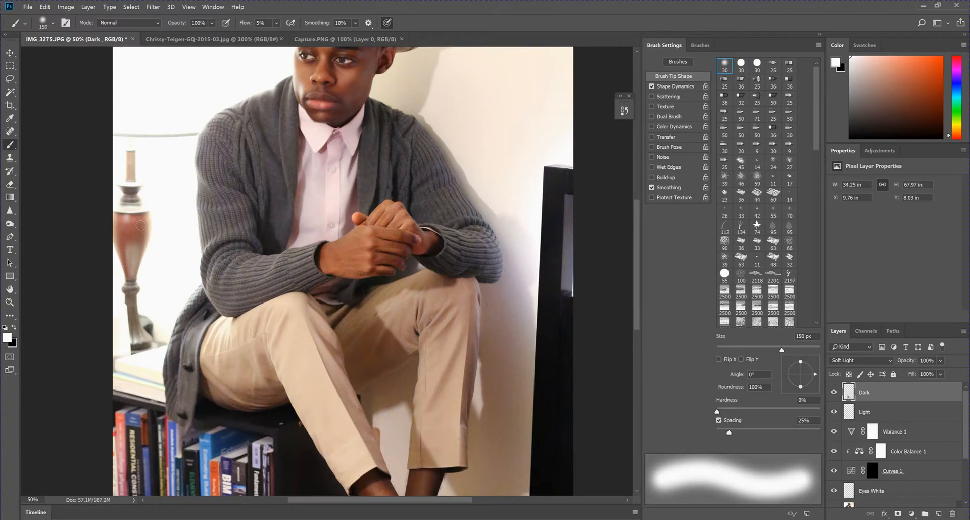
pyautogui.press(']')
pyautogui.press(']')
pyautogui.press(']')
pyautogui.press(']')
pyautogui.press(']')
pyautogui.press(']')
pyautogui.press(']')
pyautogui.press(']')
pyautogui.press(']')
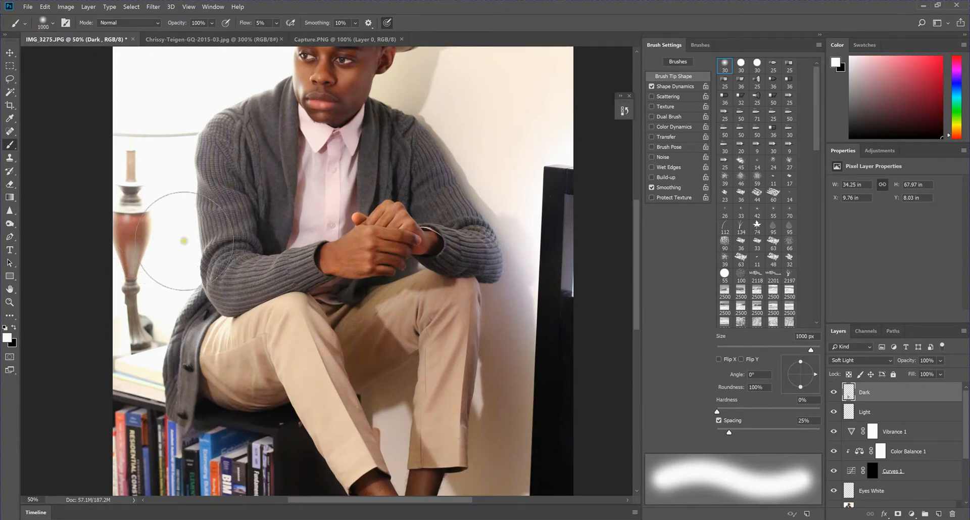
pyautogui.press('x')
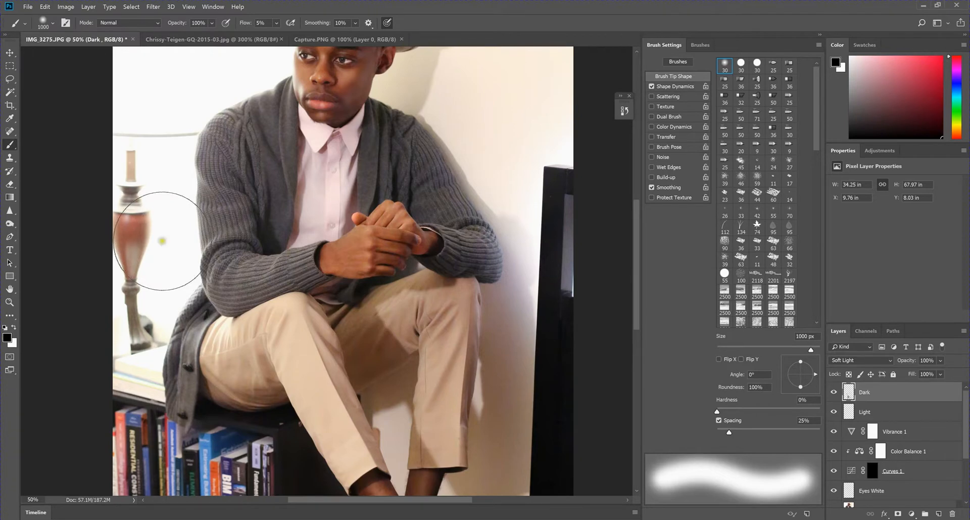
pyautogui.press('[')
pyautogui.press('[')
pyautogui.press('[')
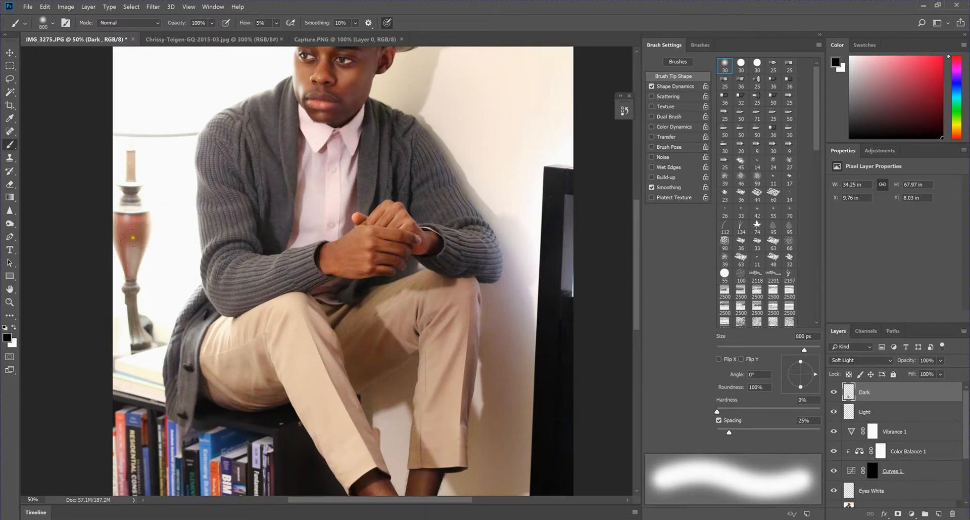
pyautogui.moveTo(128, 228)
pyautogui.mouseDown()
pyautogui.moveTo(141, 251)
pyautogui.moveTo(141, 226)
pyautogui.moveTo(133, 241)
pyautogui.moveTo(119, 222)
pyautogui.moveTo(129, 279)
pyautogui.moveTo(115, 215)
pyautogui.moveTo(136, 234)
pyautogui.moveTo(138, 221)
pyautogui.moveTo(144, 246)
pyautogui.moveTo(135, 332)
pyautogui.moveTo(132, 304)
pyautogui.moveTo(142, 347)
pyautogui.moveTo(130, 300)
pyautogui.moveTo(131, 312)
pyautogui.moveTo(131, 283)
pyautogui.moveTo(146, 349)
pyautogui.moveTo(128, 347)
pyautogui.moveTo(147, 343)
pyautogui.moveTo(170, 345)
pyautogui.mouseUp()
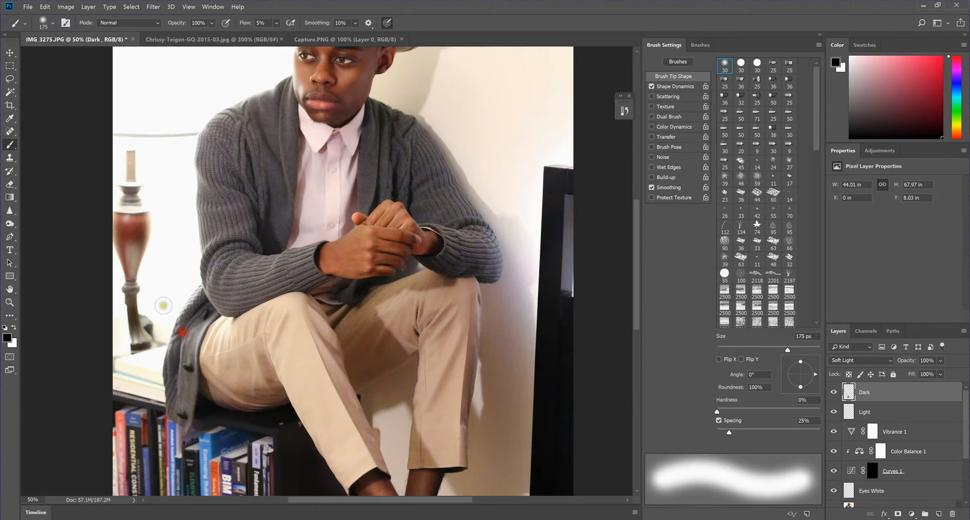
pyautogui.moveTo(135, 196)
pyautogui.mouseDown()
pyautogui.moveTo(126, 197)
pyautogui.moveTo(147, 192)
pyautogui.moveTo(126, 190)
pyautogui.moveTo(140, 193)
pyautogui.moveTo(137, 202)
pyautogui.mouseUp()
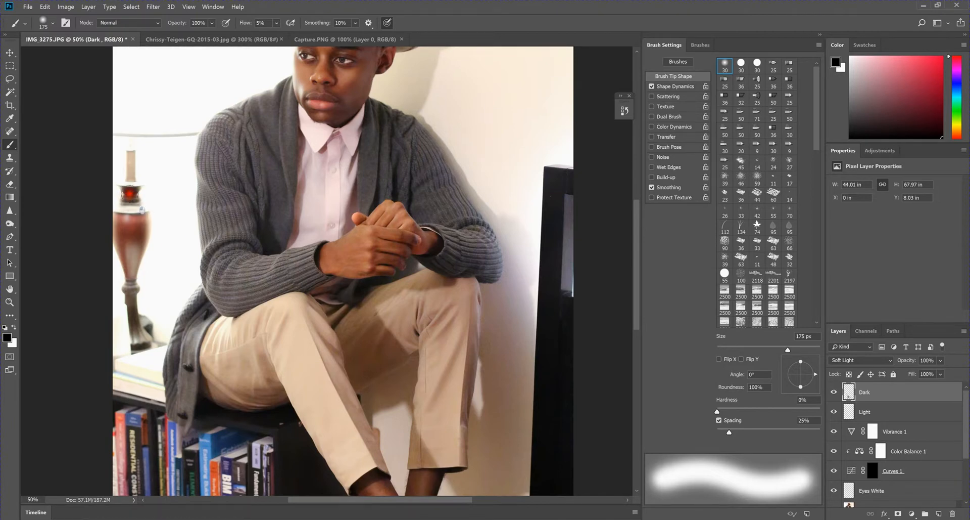
# - Paint white highlights on the lamp's body and stem on the Light layer with the 175 px brush
pyautogui.click(867, 419)
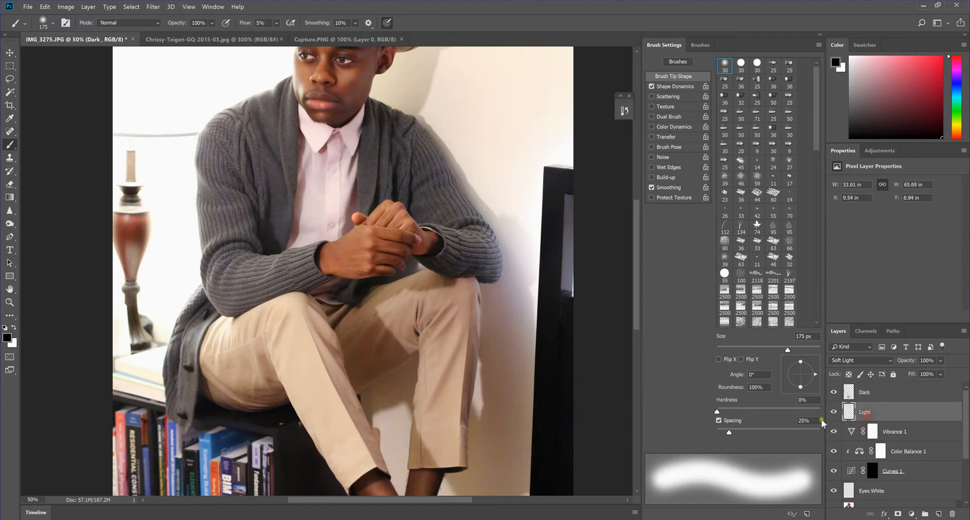
pyautogui.press('x')
pyautogui.moveTo(136, 264)
pyautogui.mouseDown()
pyautogui.moveTo(148, 284)
pyautogui.moveTo(132, 250)
pyautogui.moveTo(129, 188)
pyautogui.moveTo(146, 278)
pyautogui.mouseUp()
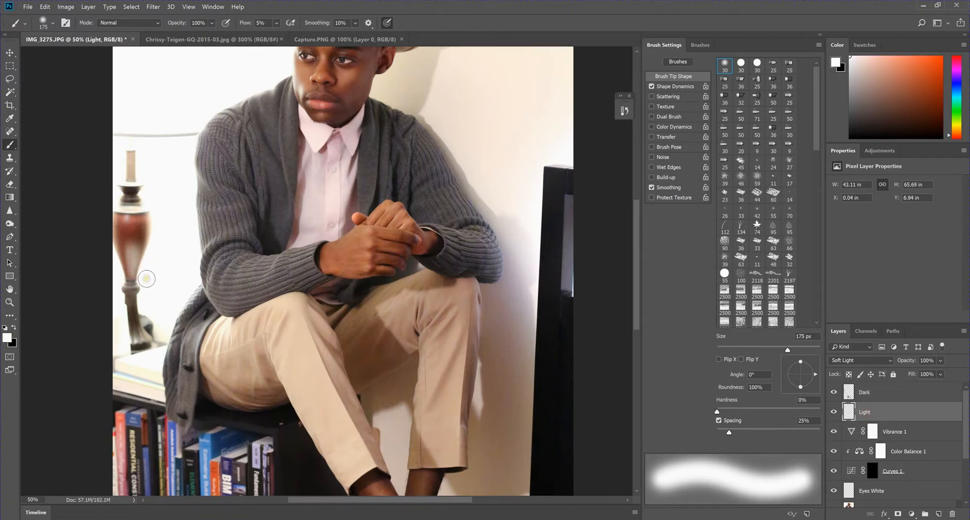
# - Compare the lamp before and after the last brush strokes using earlier history states, and return to the latest state
pyautogui.press('z')
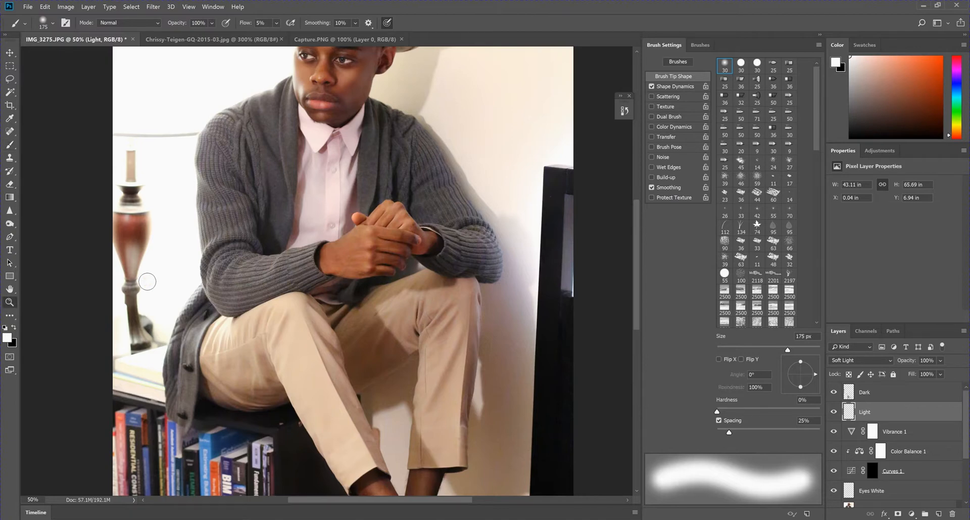
pyautogui.click(625, 113)
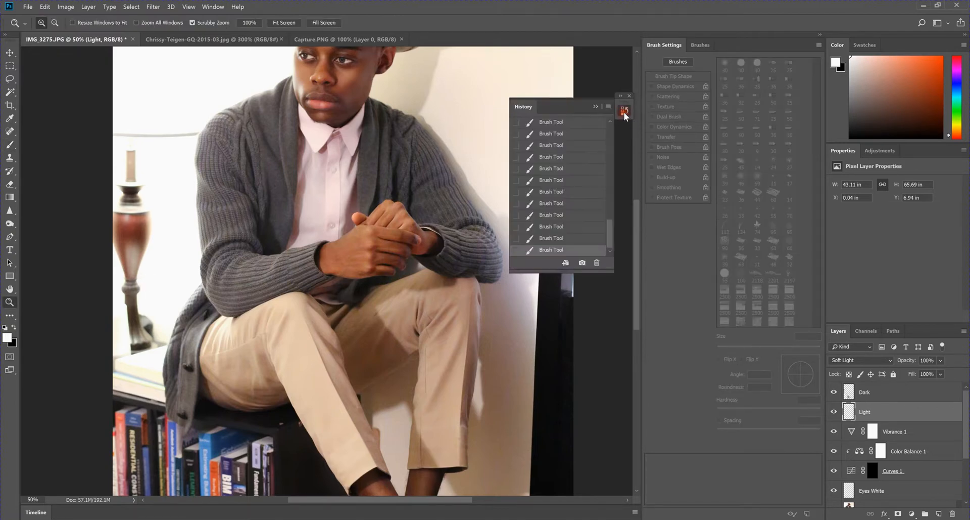
pyautogui.click(571, 237)
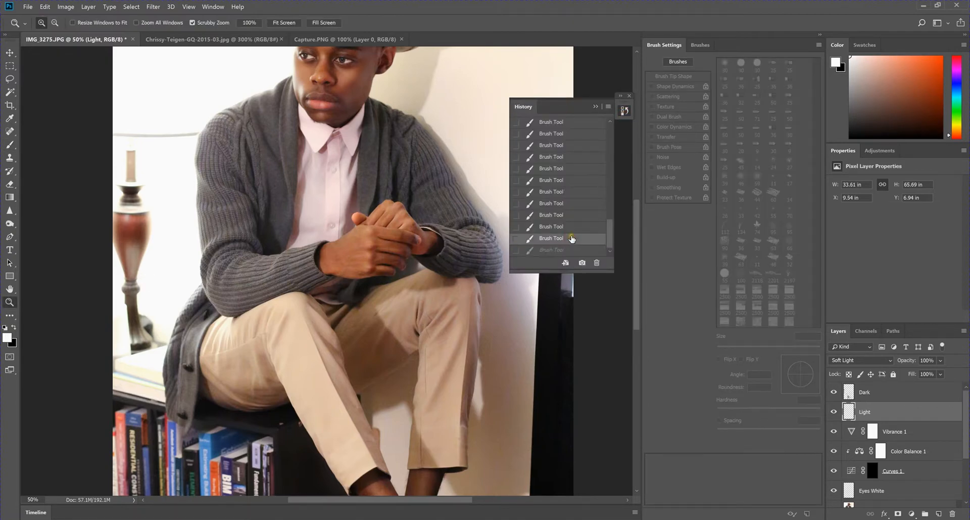
pyautogui.click(570, 232)
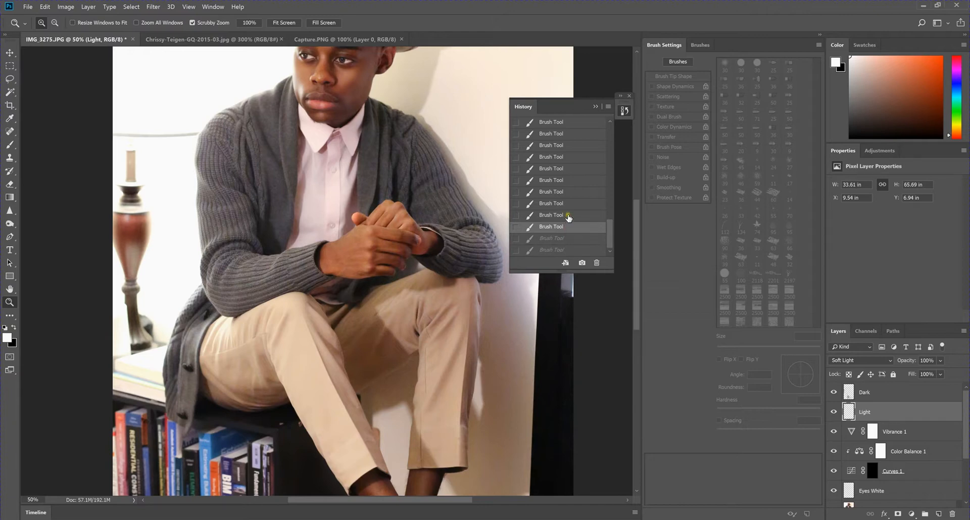
pyautogui.click(568, 217)
pyautogui.click(563, 244)
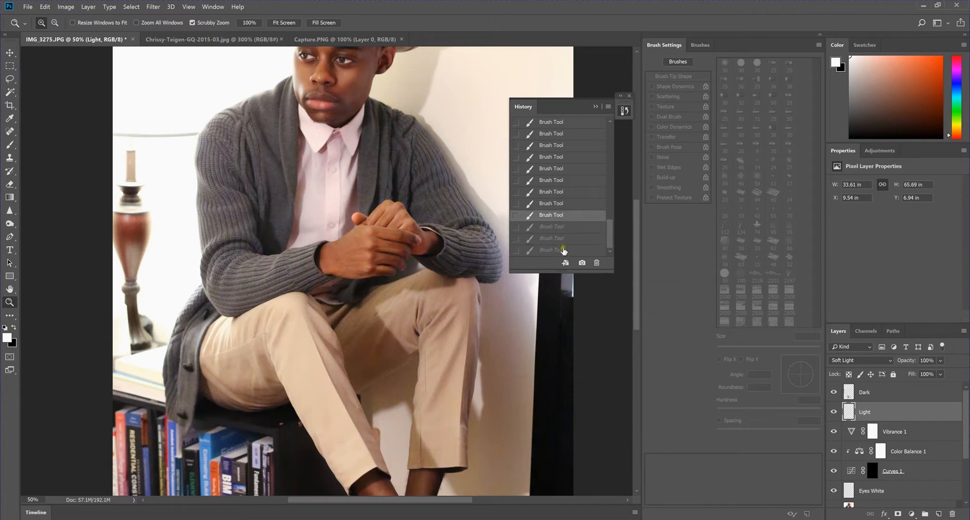
pyautogui.click(564, 242)
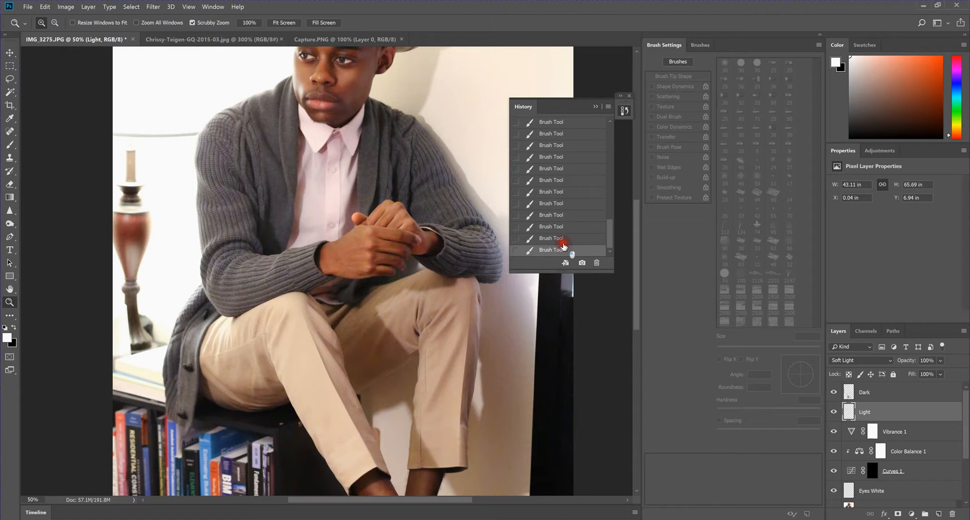
pyautogui.click(566, 249)
pyautogui.click(595, 107)
# - Darken the lampshade edges, the lamp and the area beside the cardigan hem with black on the Dark layer
pyautogui.keyDown('alt'); pyautogui.click(478, 224); pyautogui.keyUp('alt')
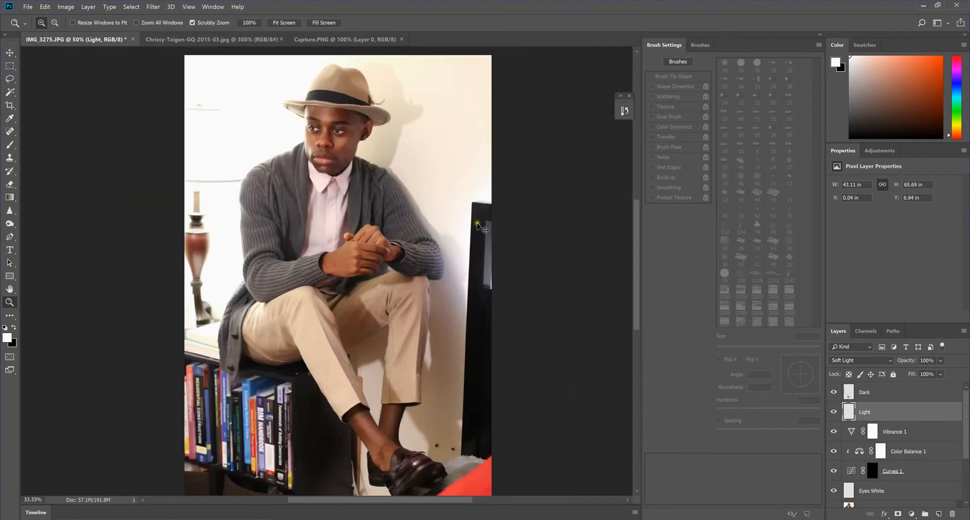
pyautogui.keyDown('alt'); pyautogui.click(478, 225); pyautogui.keyUp('alt')
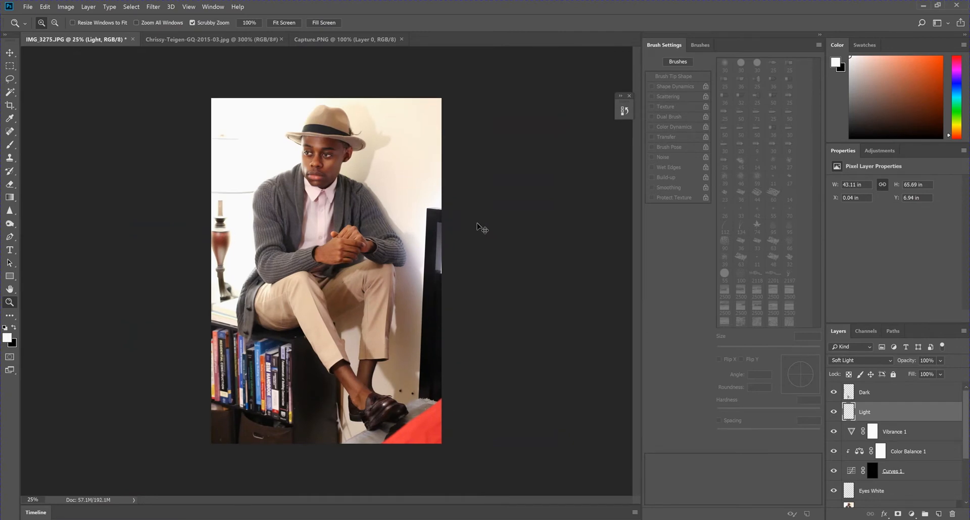
pyautogui.click(859, 391)
pyautogui.press('x')
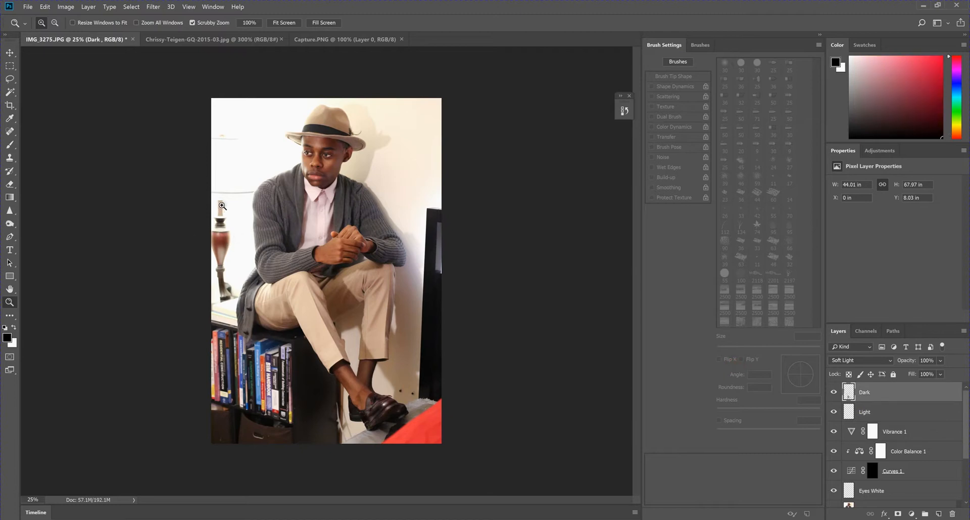
pyautogui.press('b')
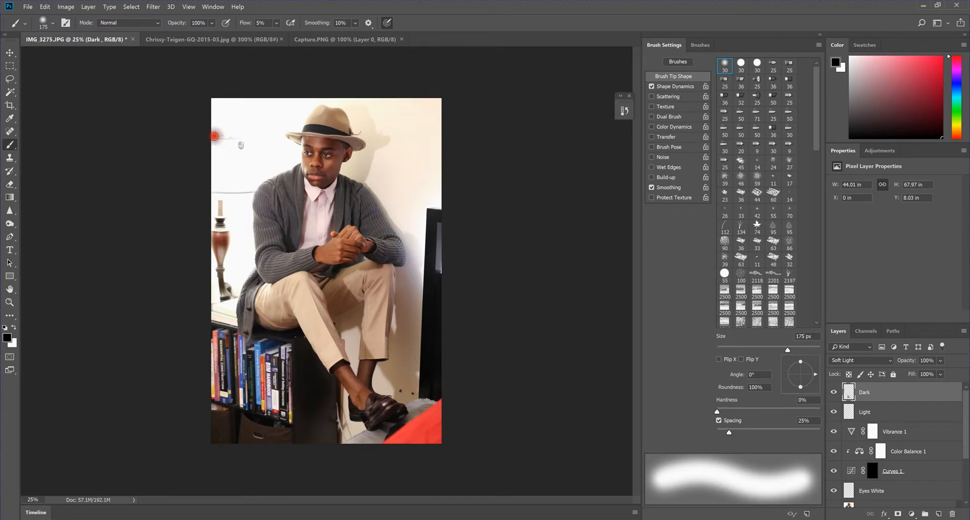
pyautogui.moveTo(224, 135); pyautogui.dragTo(222, 214)
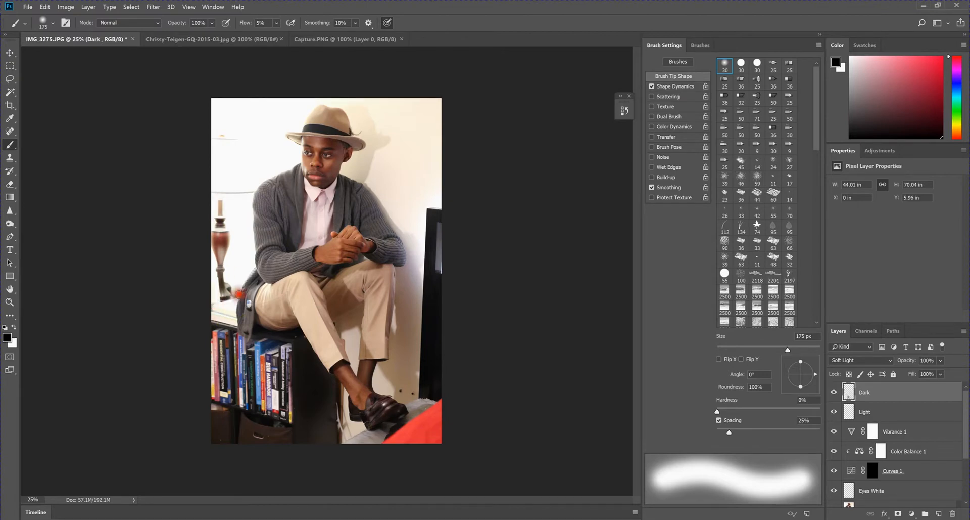
pyautogui.moveTo(242, 298)
pyautogui.mouseDown()
pyautogui.moveTo(250, 341)
pyautogui.moveTo(244, 292)
pyautogui.moveTo(247, 318)
pyautogui.moveTo(260, 280)
pyautogui.moveTo(256, 321)
pyautogui.mouseUp()
pyautogui.click(306, 331)
# - Enlarge the brush to 600 px and brush black over the upper cardigan on the Dark layer
pyautogui.press(']')
pyautogui.press(']')
pyautogui.press(']')
pyautogui.press(']')
pyautogui.press(']')
pyautogui.press(']')
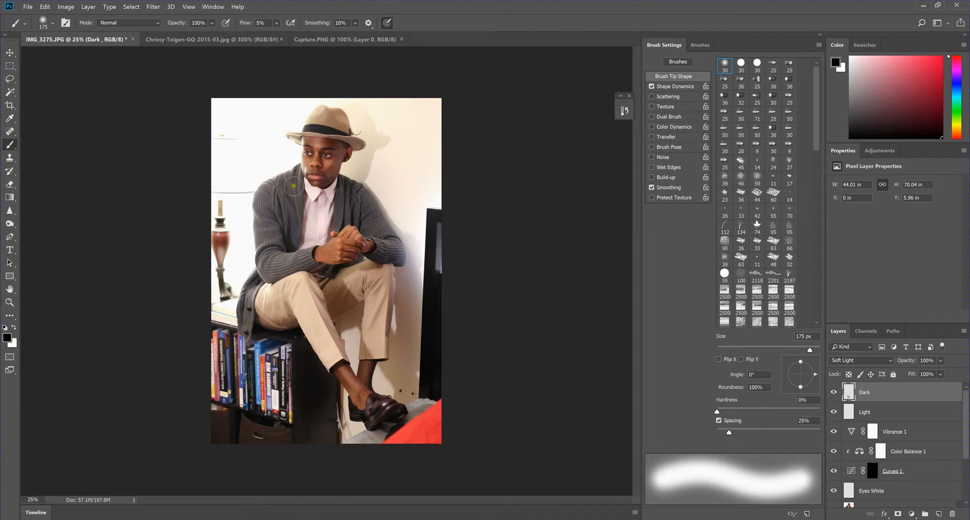
pyautogui.moveTo(293, 186)
pyautogui.mouseDown()
pyautogui.moveTo(283, 208)
pyautogui.moveTo(270, 197)
pyautogui.moveTo(269, 217)
pyautogui.mouseUp()
# - View the whole Chrissy-Teigen-GQ-2015-03.jpg reference photo for comparison, and return to the IMG_3275.JPG portrait
pyautogui.click(213, 41)
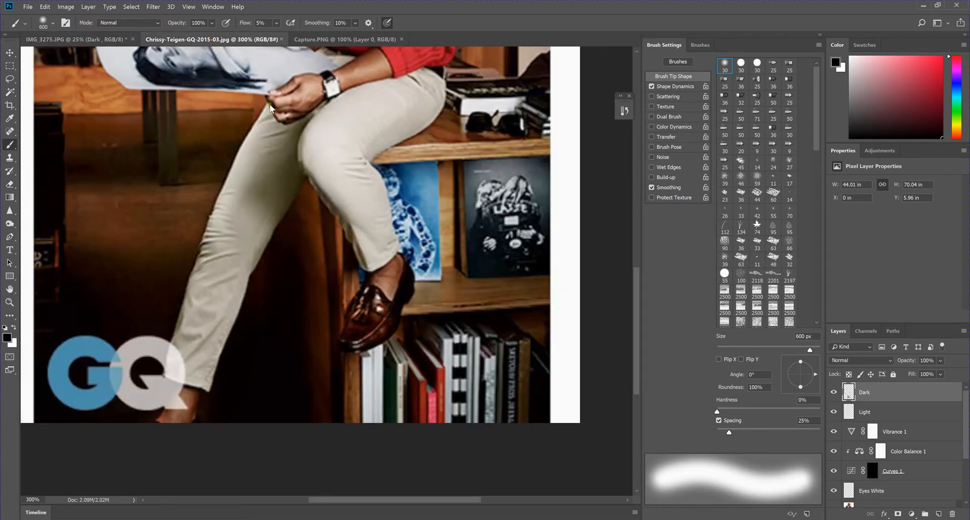
pyautogui.hotkey('ctrl', '-')
pyautogui.hotkey('ctrl', '-')
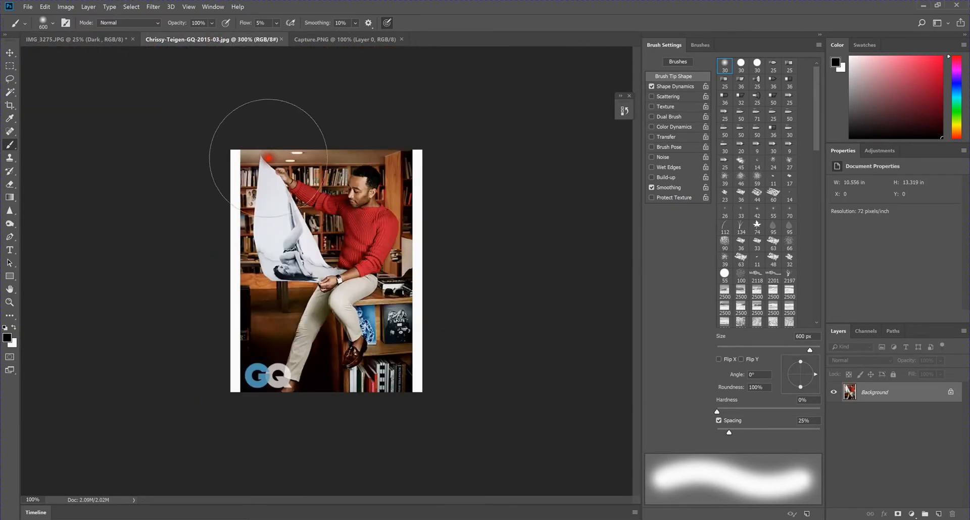
pyautogui.click(108, 40)
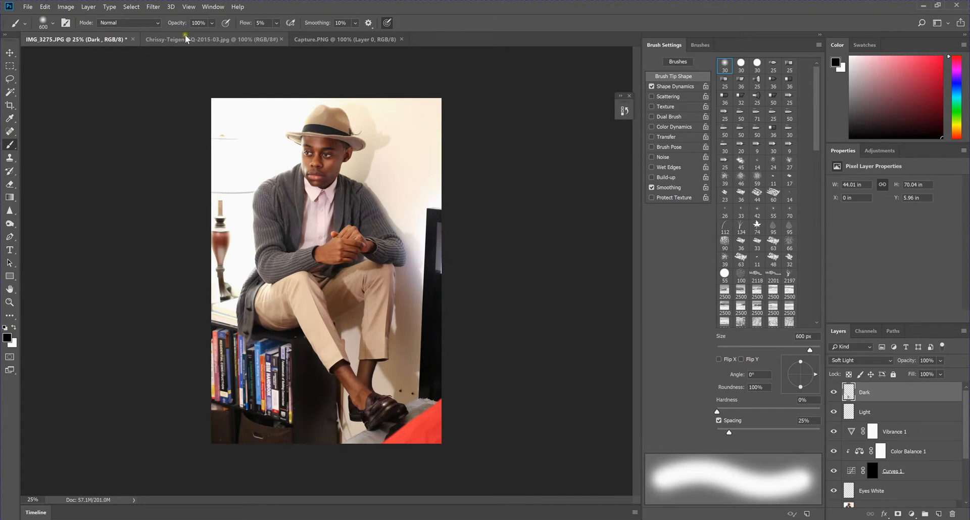
# - Reopen the Camera Raw smart filter on Layer 16 and set the sharpening amount to 90
pyautogui.moveTo(968, 414); pyautogui.dragTo(967, 425)
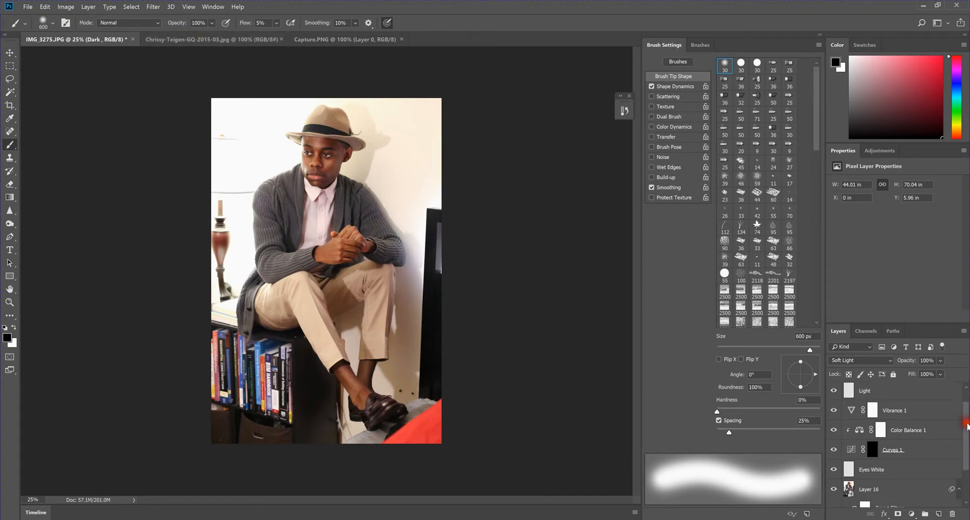
pyautogui.click(849, 489)
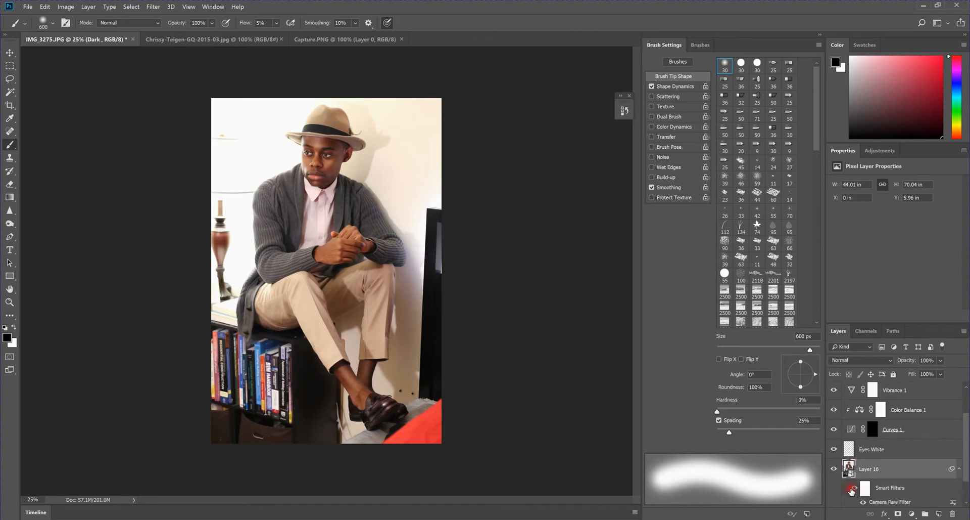
pyautogui.moveTo(967, 445); pyautogui.dragTo(966, 449)
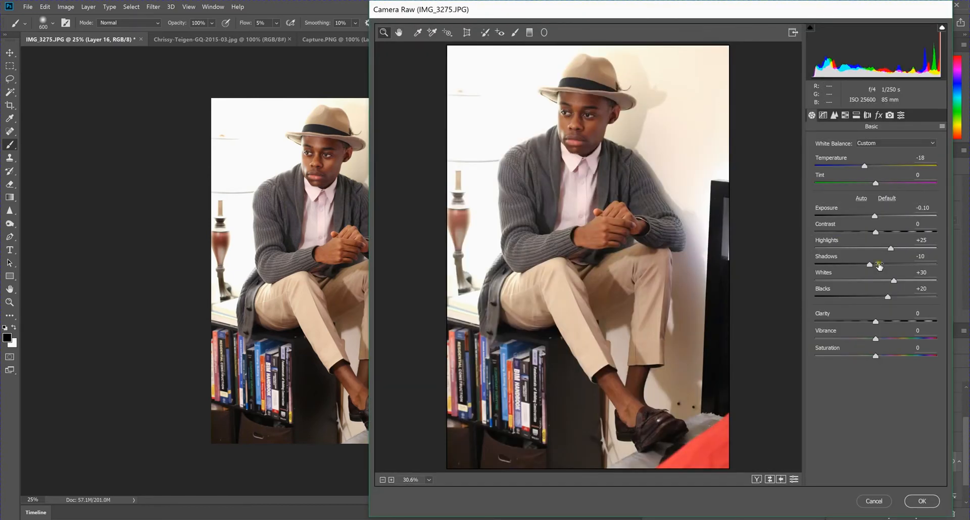
pyautogui.click(835, 115)
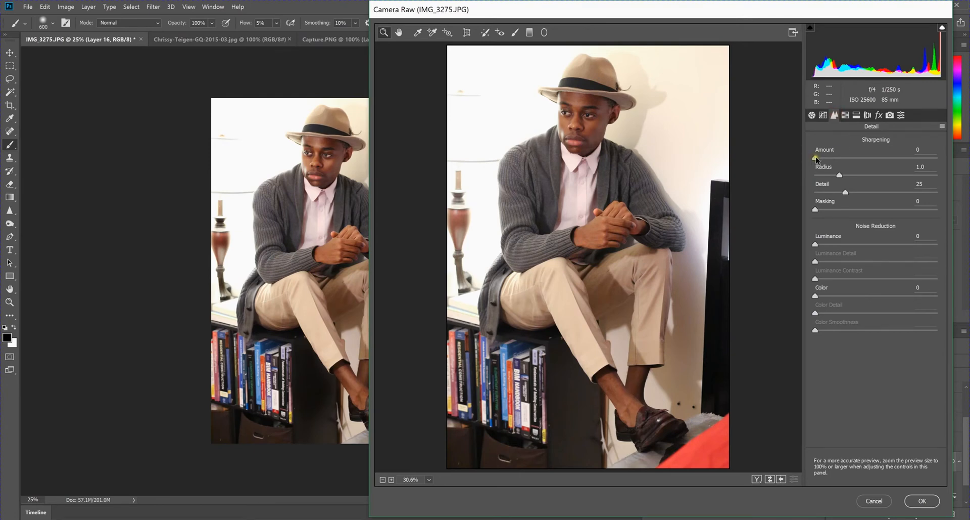
pyautogui.moveTo(817, 156); pyautogui.dragTo(866, 158)
# - Add grain with an amount of 28 in the Camera Raw effects and apply the filter
pyautogui.click(878, 115)
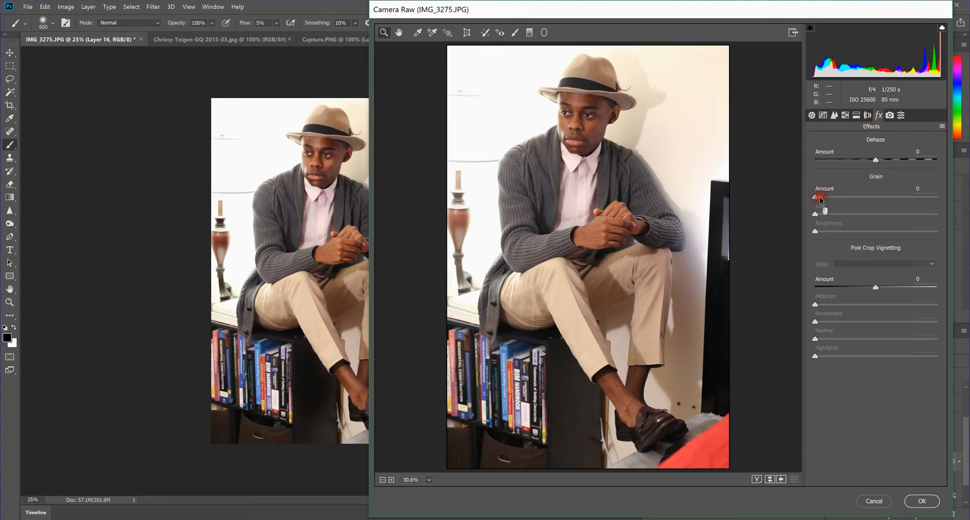
pyautogui.moveTo(817, 198); pyautogui.dragTo(830, 195)
pyautogui.click(861, 199)
pyautogui.moveTo(852, 205); pyautogui.dragTo(849, 209)
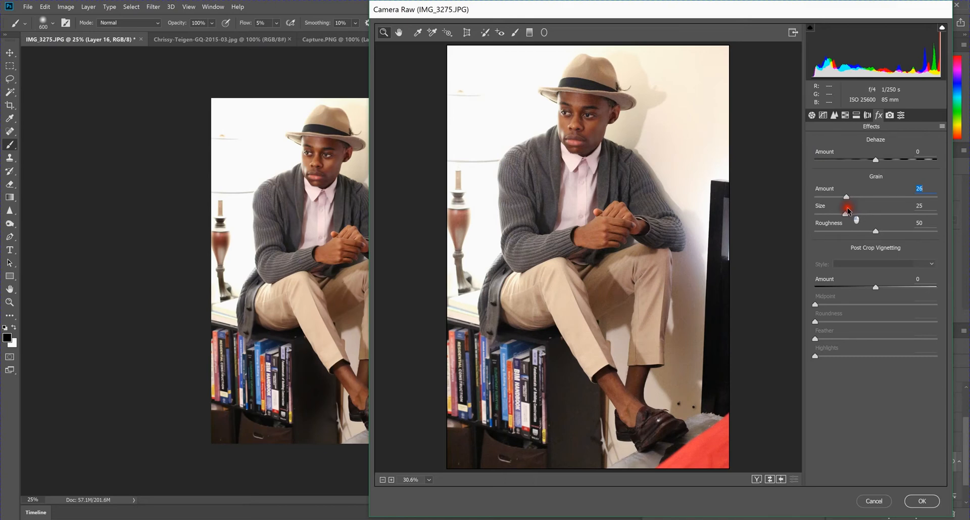
pyautogui.moveTo(847, 207); pyautogui.dragTo(850, 209)
pyautogui.click(921, 500)
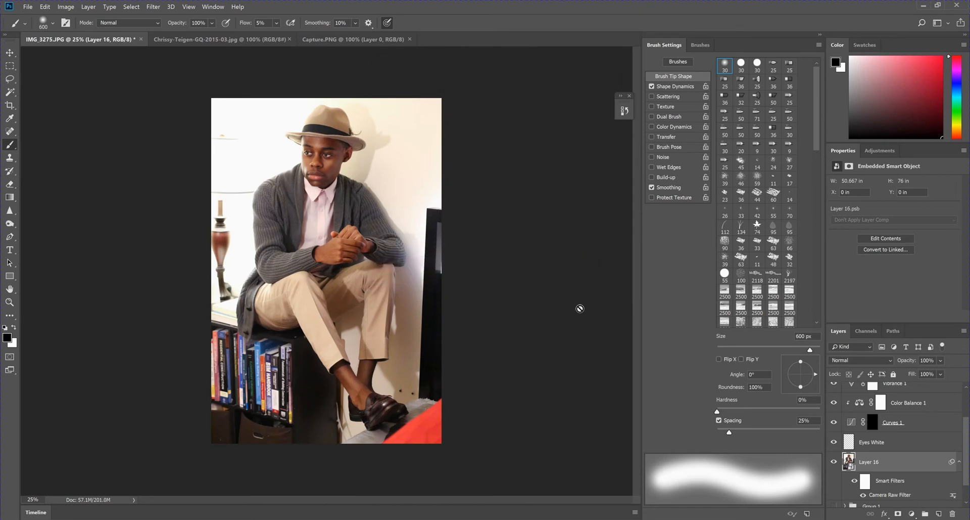
# - Edit Layer 16's Camera Raw filter again, reducing the grain amount to its minimum, and apply the change
pyautogui.hotkey('ctrl', '+')
pyautogui.moveTo(524, 288); pyautogui.dragTo(411, 160)
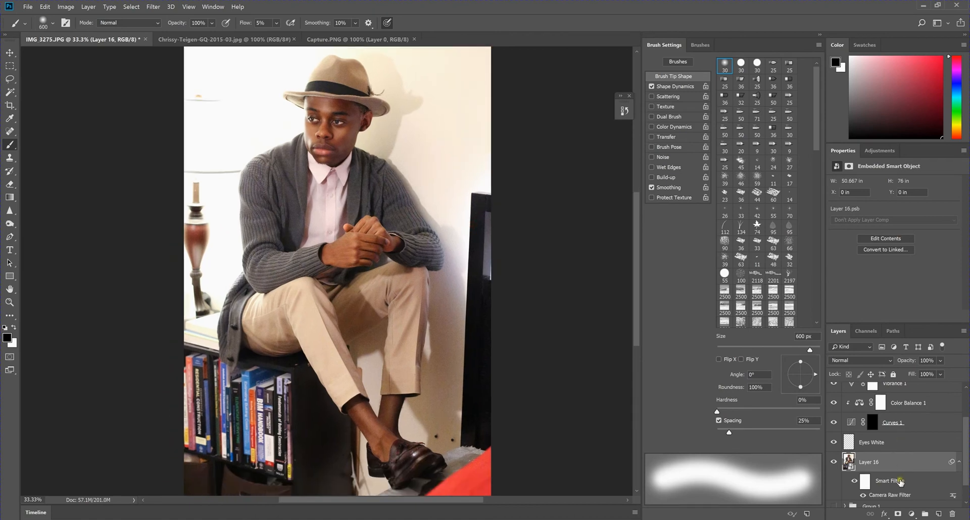
pyautogui.doubleClick(895, 495)
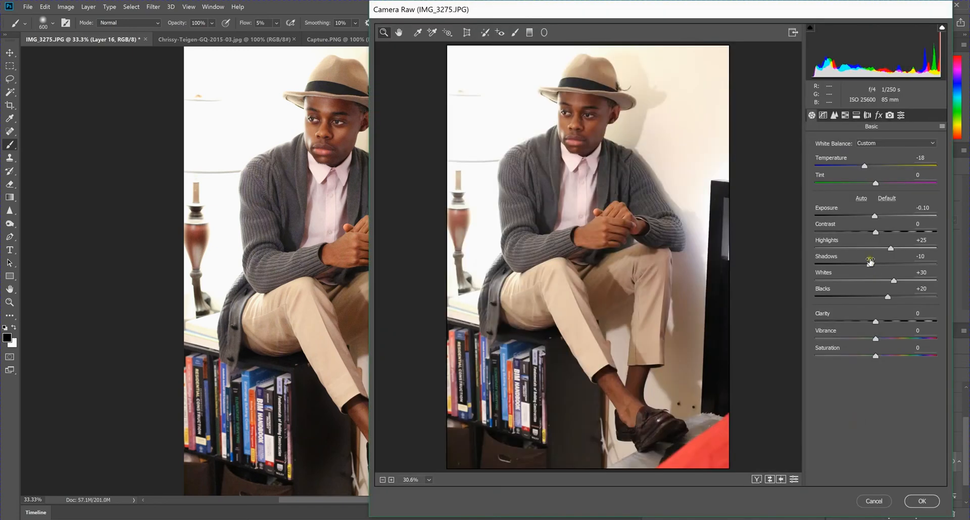
pyautogui.click(834, 116)
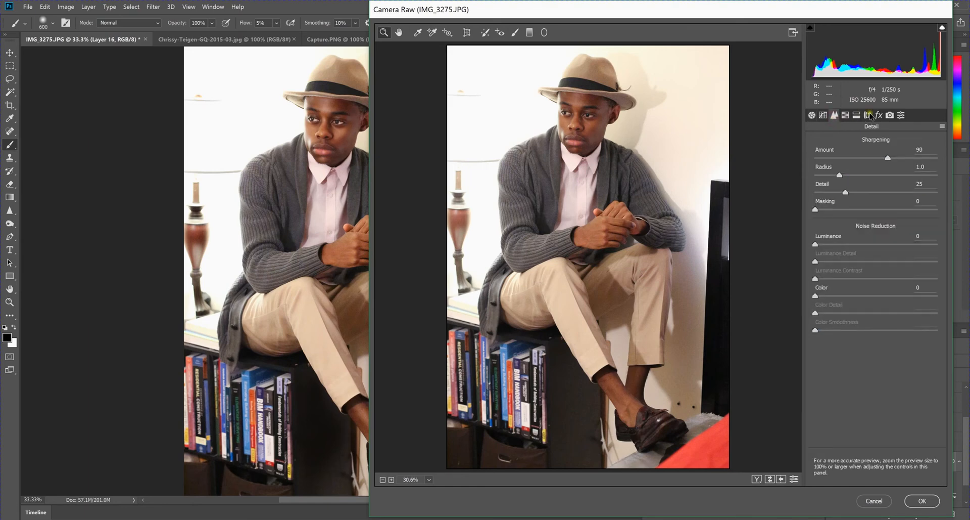
pyautogui.click(878, 115)
pyautogui.moveTo(847, 213); pyautogui.dragTo(807, 220)
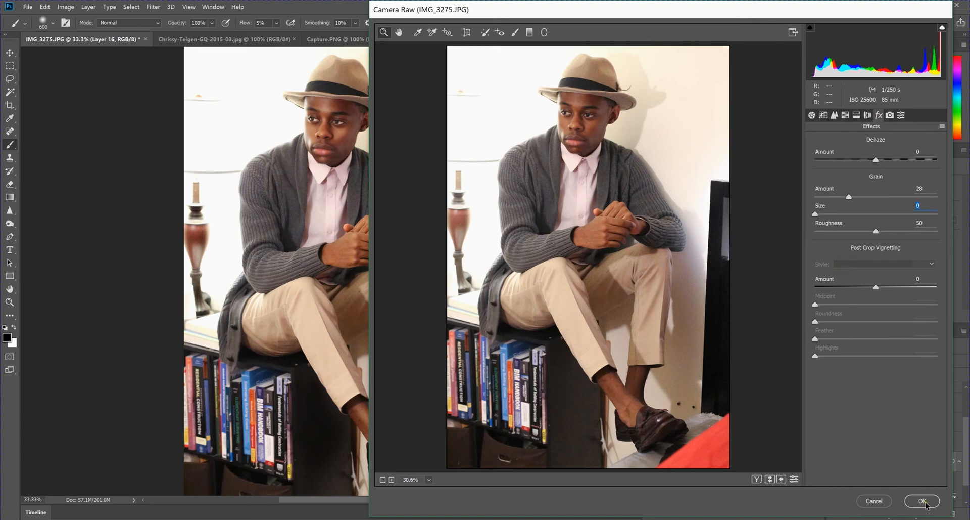
pyautogui.click(846, 214)
pyautogui.moveTo(850, 195); pyautogui.dragTo(753, 199)
pyautogui.click(916, 497)
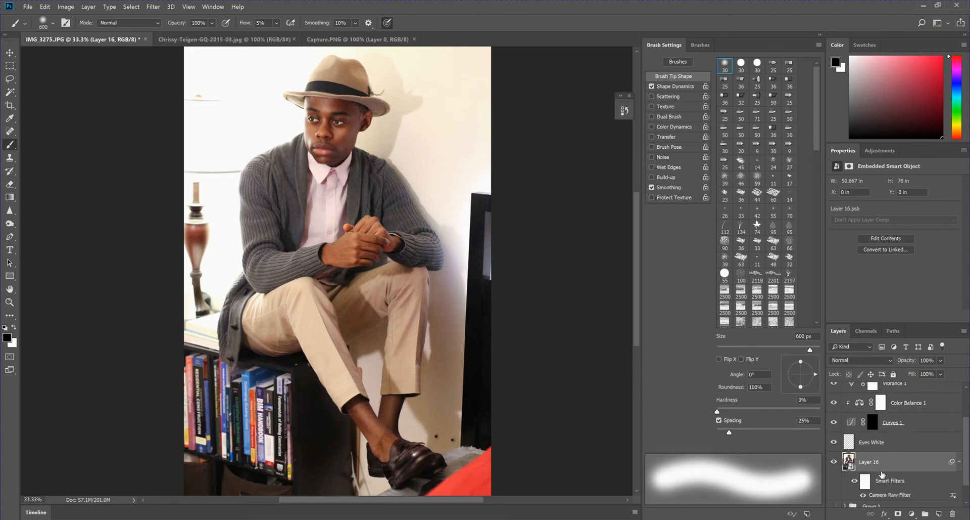
# - Make the Dark layer active again
pyautogui.hotkey('ctrl', '-')
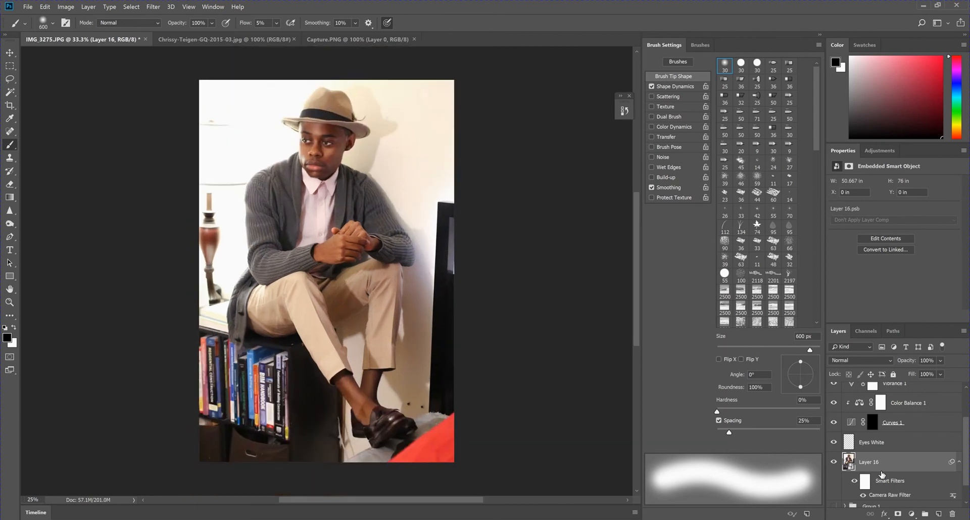
pyautogui.hotkey('ctrl', '+')
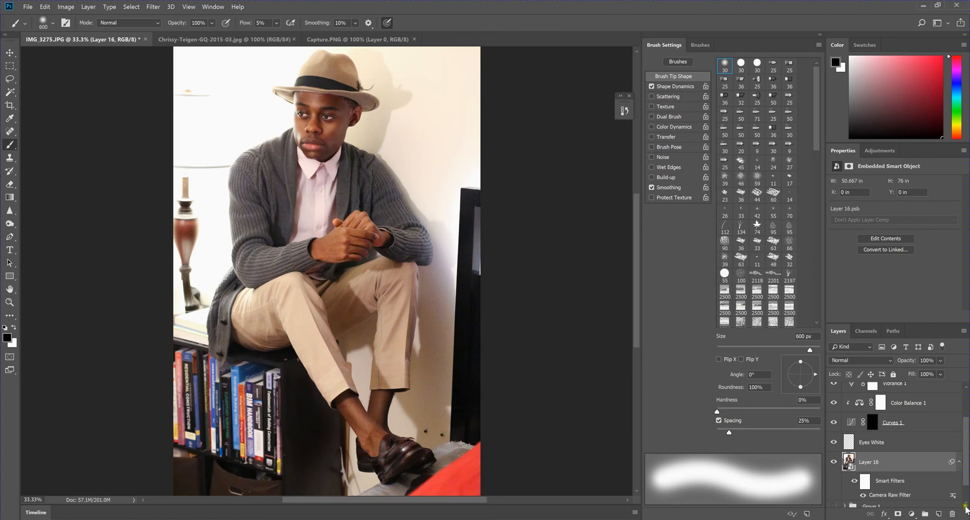
pyautogui.moveTo(964, 458); pyautogui.dragTo(907, 397)
pyautogui.click(907, 396)
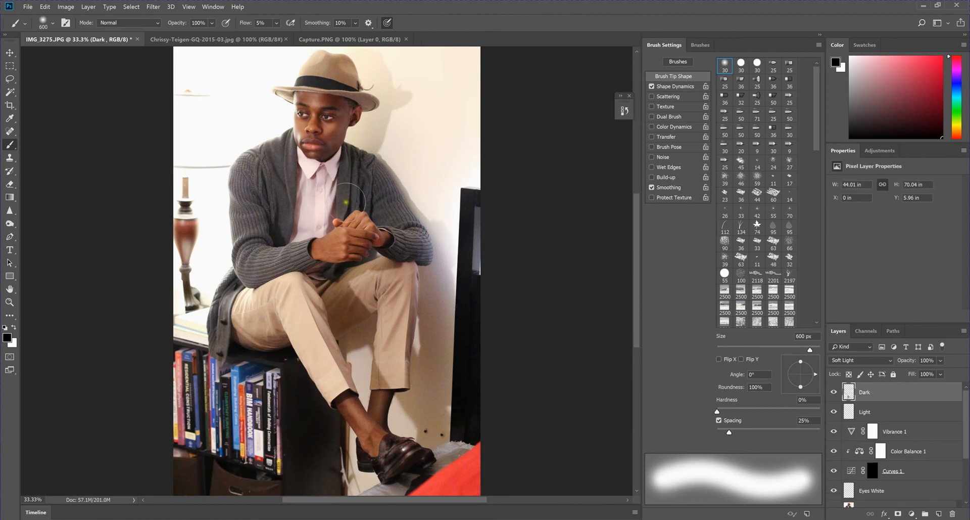
# - Check the sharpened portrait against the GQ reference photo once more, and return to IMG_3275.JPG
pyautogui.click(410, 246)
pyautogui.click(278, 241)
pyautogui.click(313, 185)
pyautogui.click(349, 125)
pyautogui.click(238, 93)
pyautogui.click(206, 39)
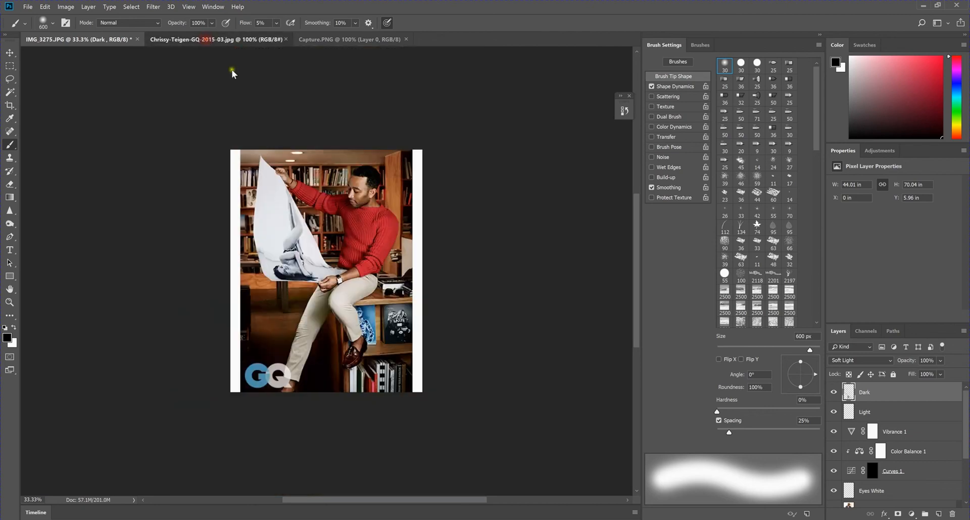
pyautogui.click(103, 38)
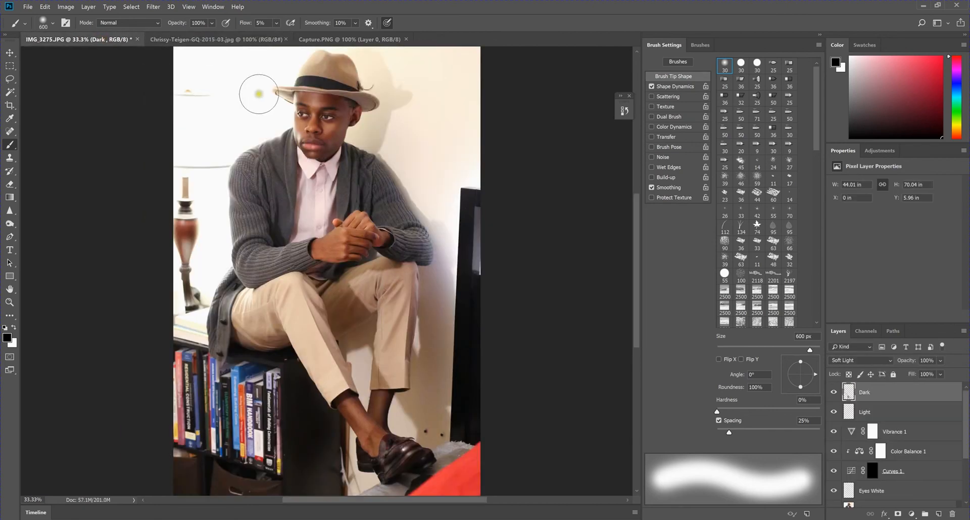
pyautogui.click(326, 145)
pyautogui.moveTo(326, 145)
pyautogui.mouseDown()
pyautogui.moveTo(324, 183)
pyautogui.moveTo(325, 173)
pyautogui.mouseUp()
# - Compare the originally opened IMG_3275.JPG snapshot with the edited portrait, and restore the latest Camera Raw filter history state
pyautogui.click(625, 110)
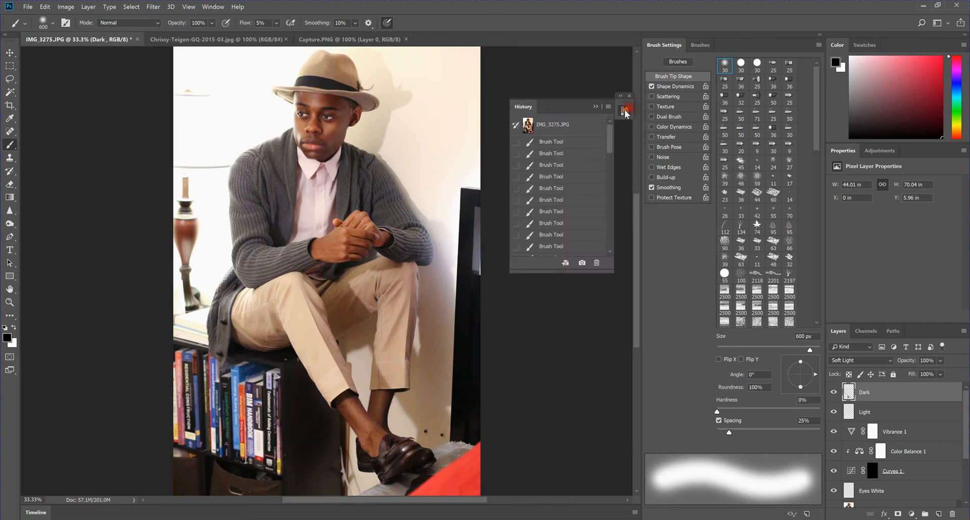
pyautogui.click(564, 123)
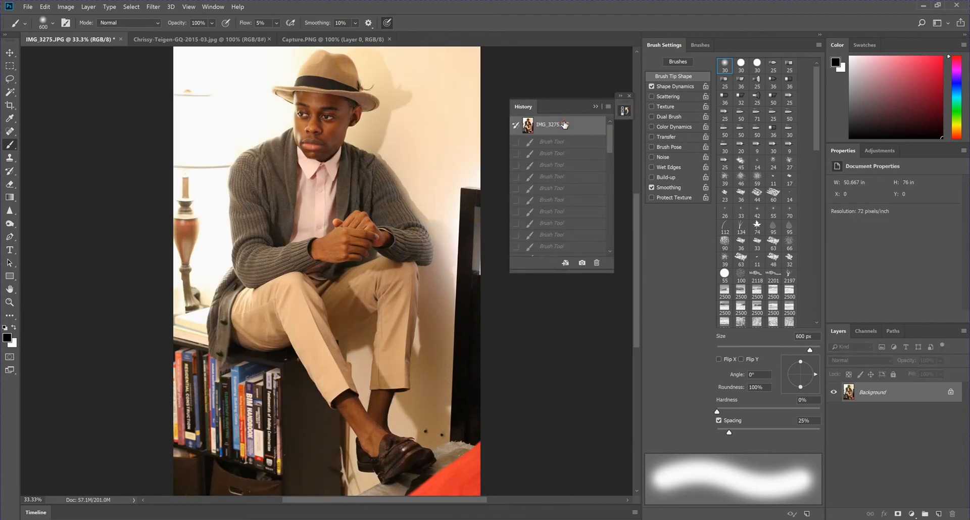
pyautogui.moveTo(610, 134); pyautogui.dragTo(598, 249)
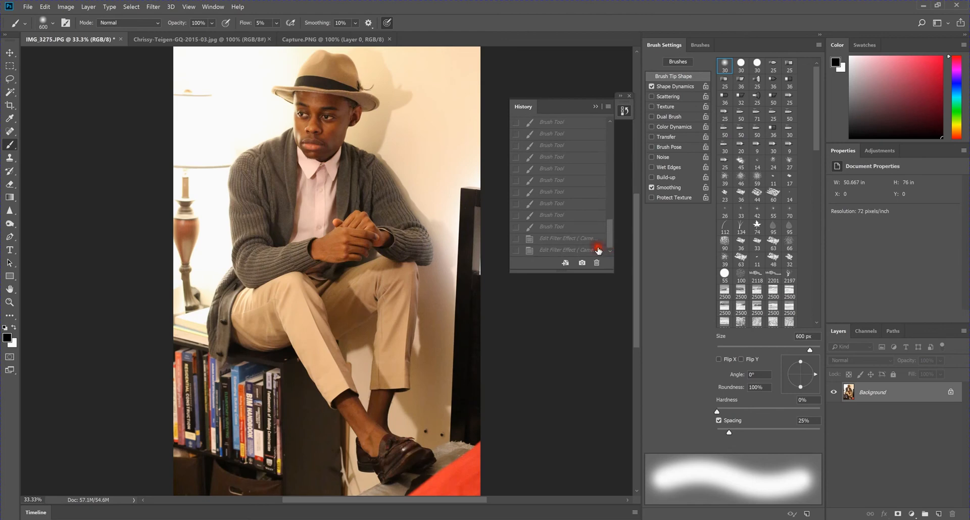
pyautogui.click(589, 249)
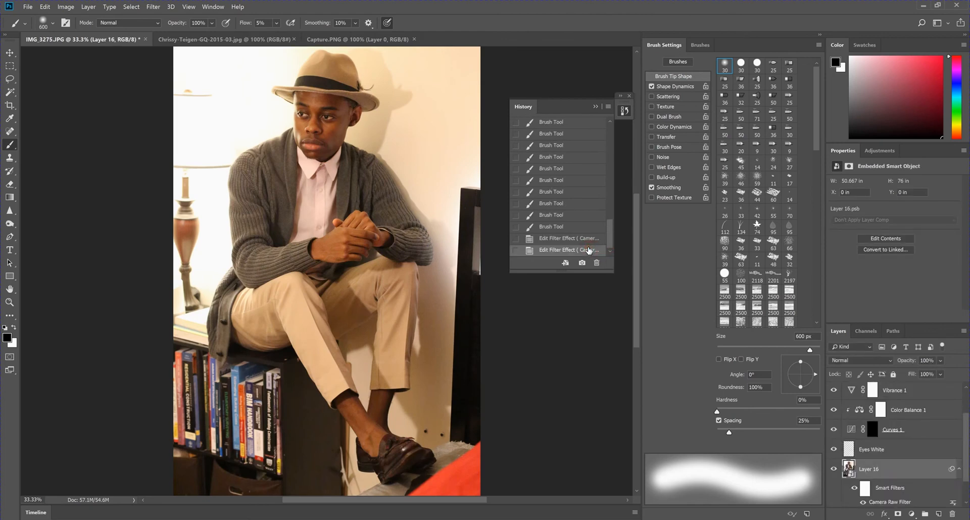